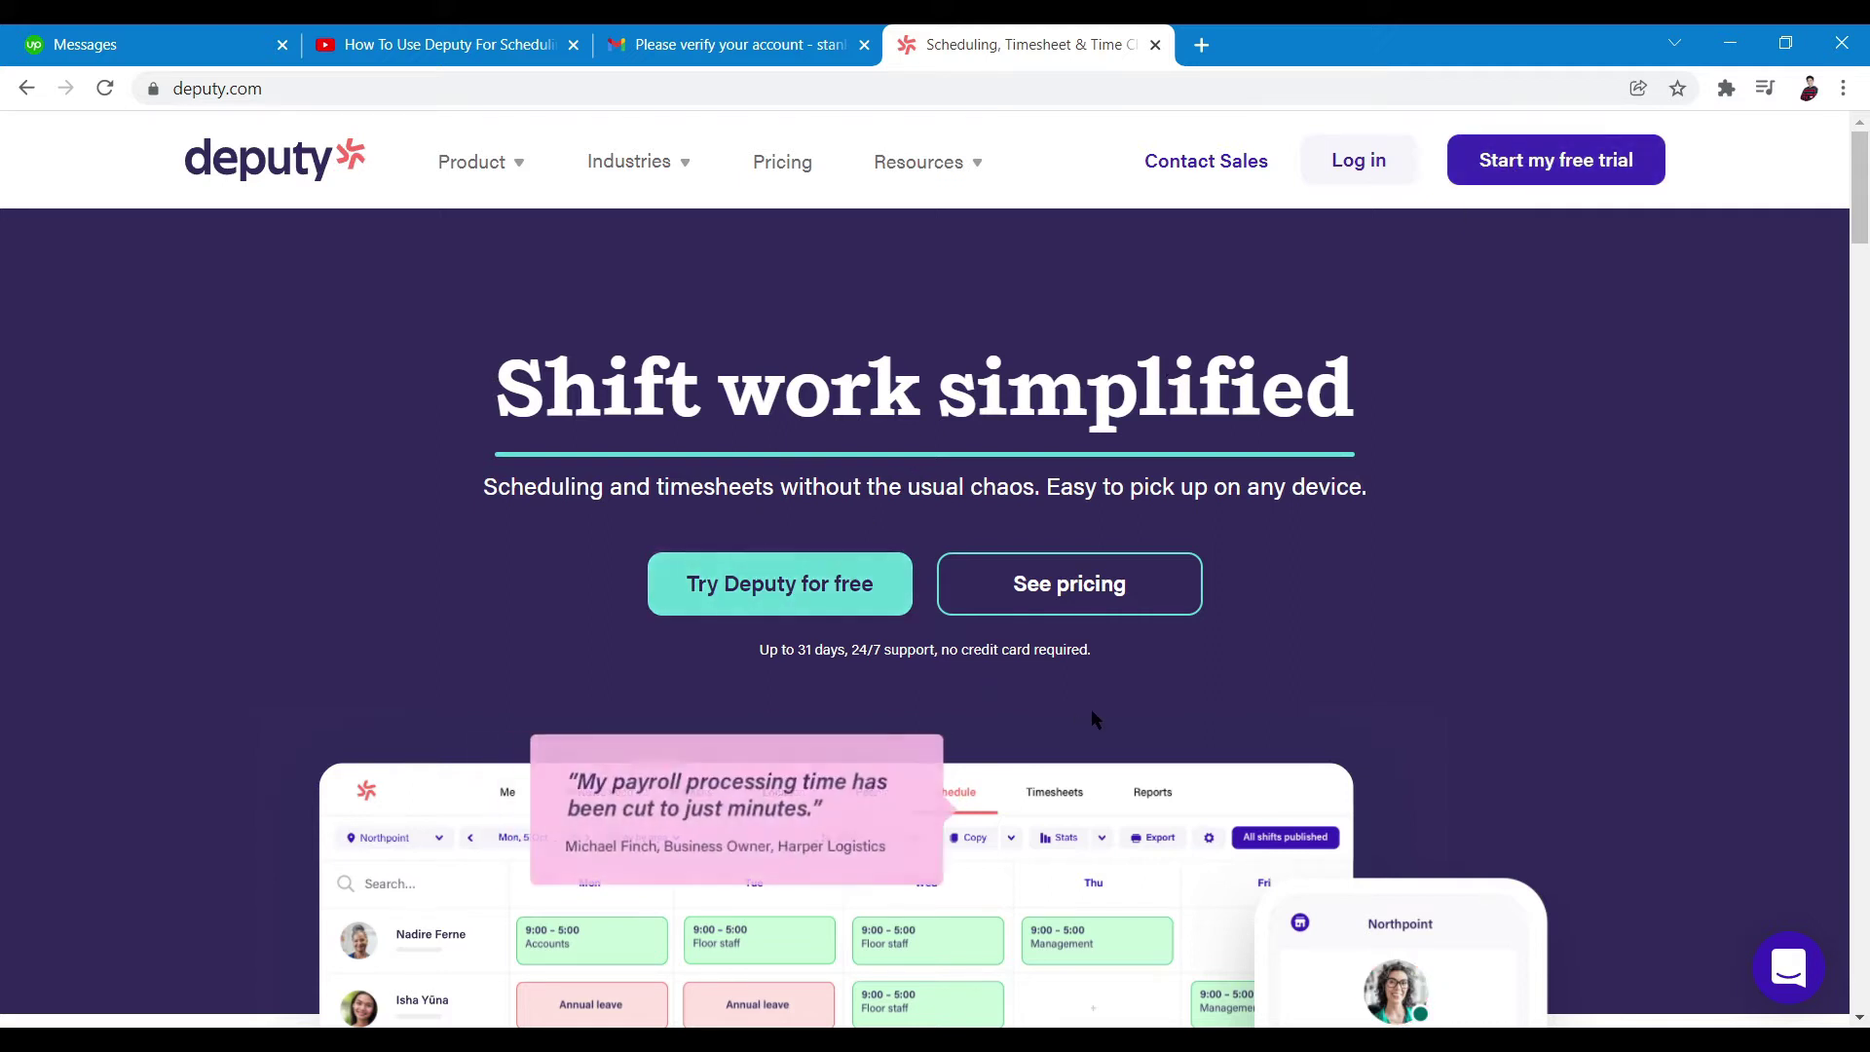
# Open Deputy's free-trial sign-up form
pyautogui.scroll(-3, 1180, 705)
pyautogui.scroll(-7, 1222, 719)
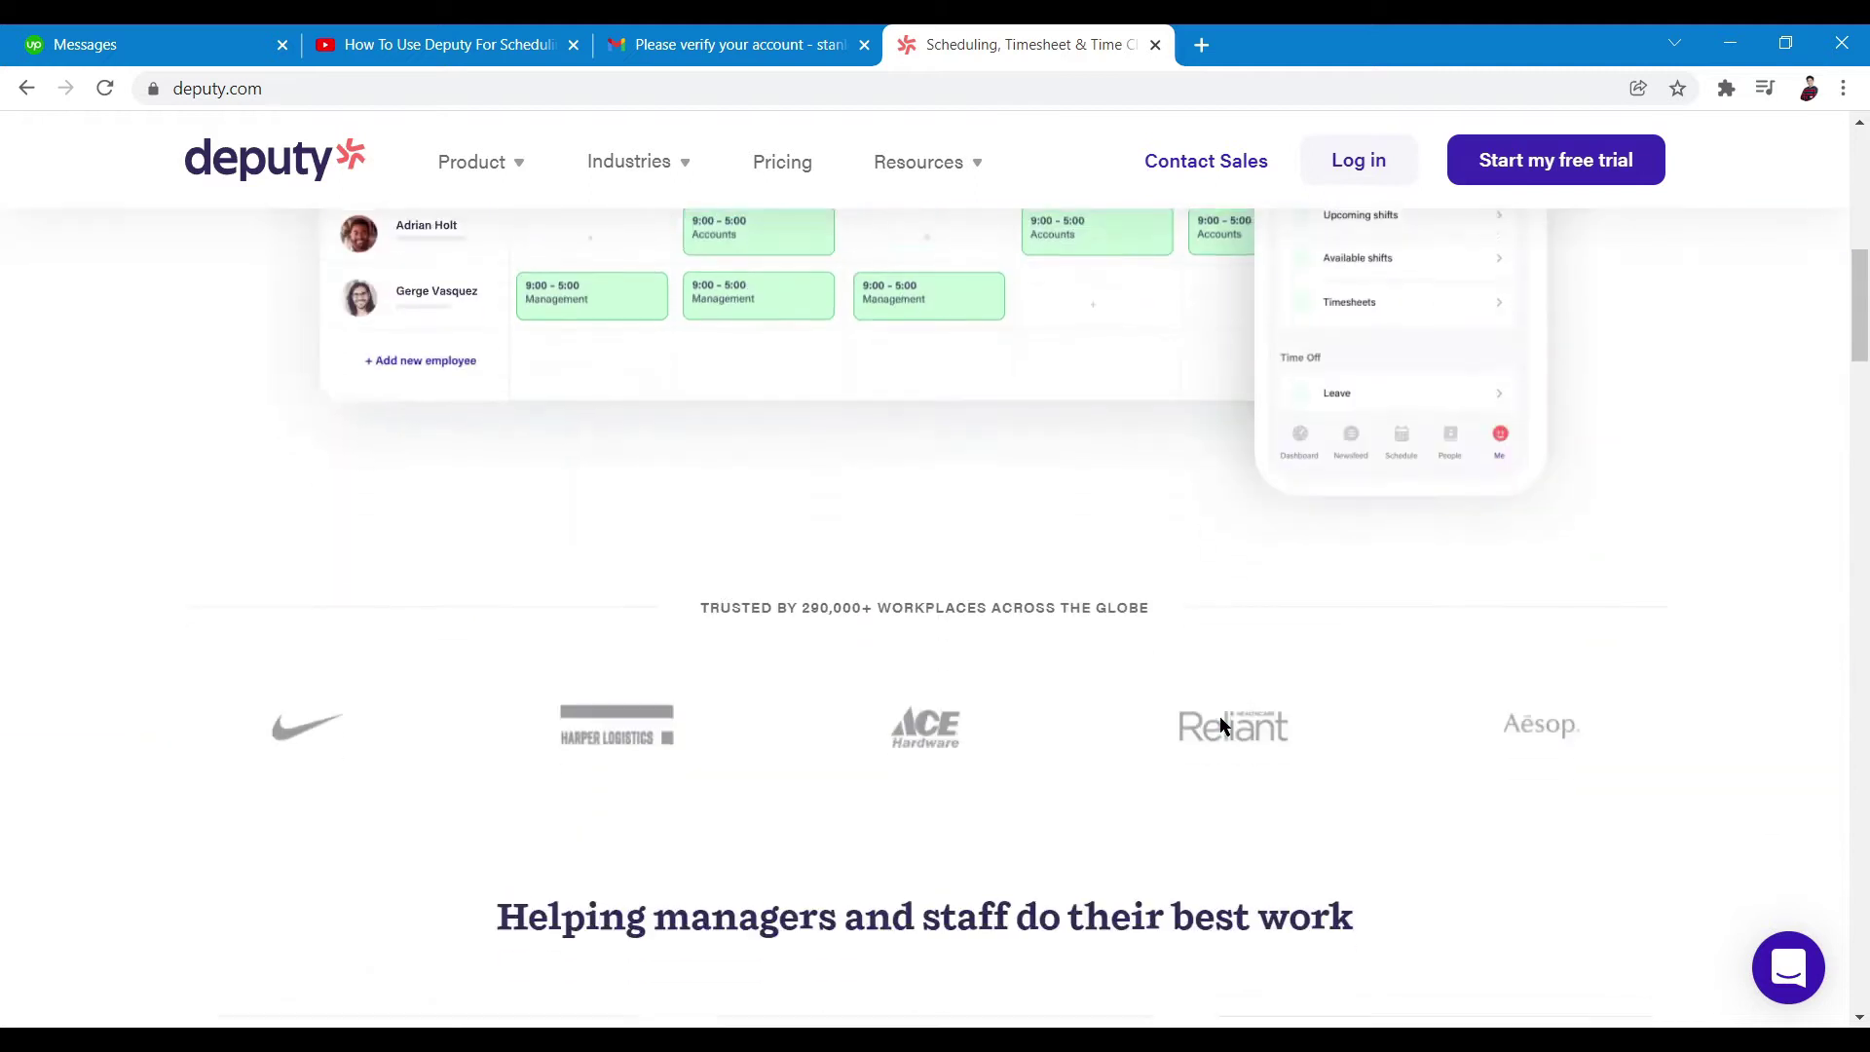
pyautogui.scroll(10, 1222, 725)
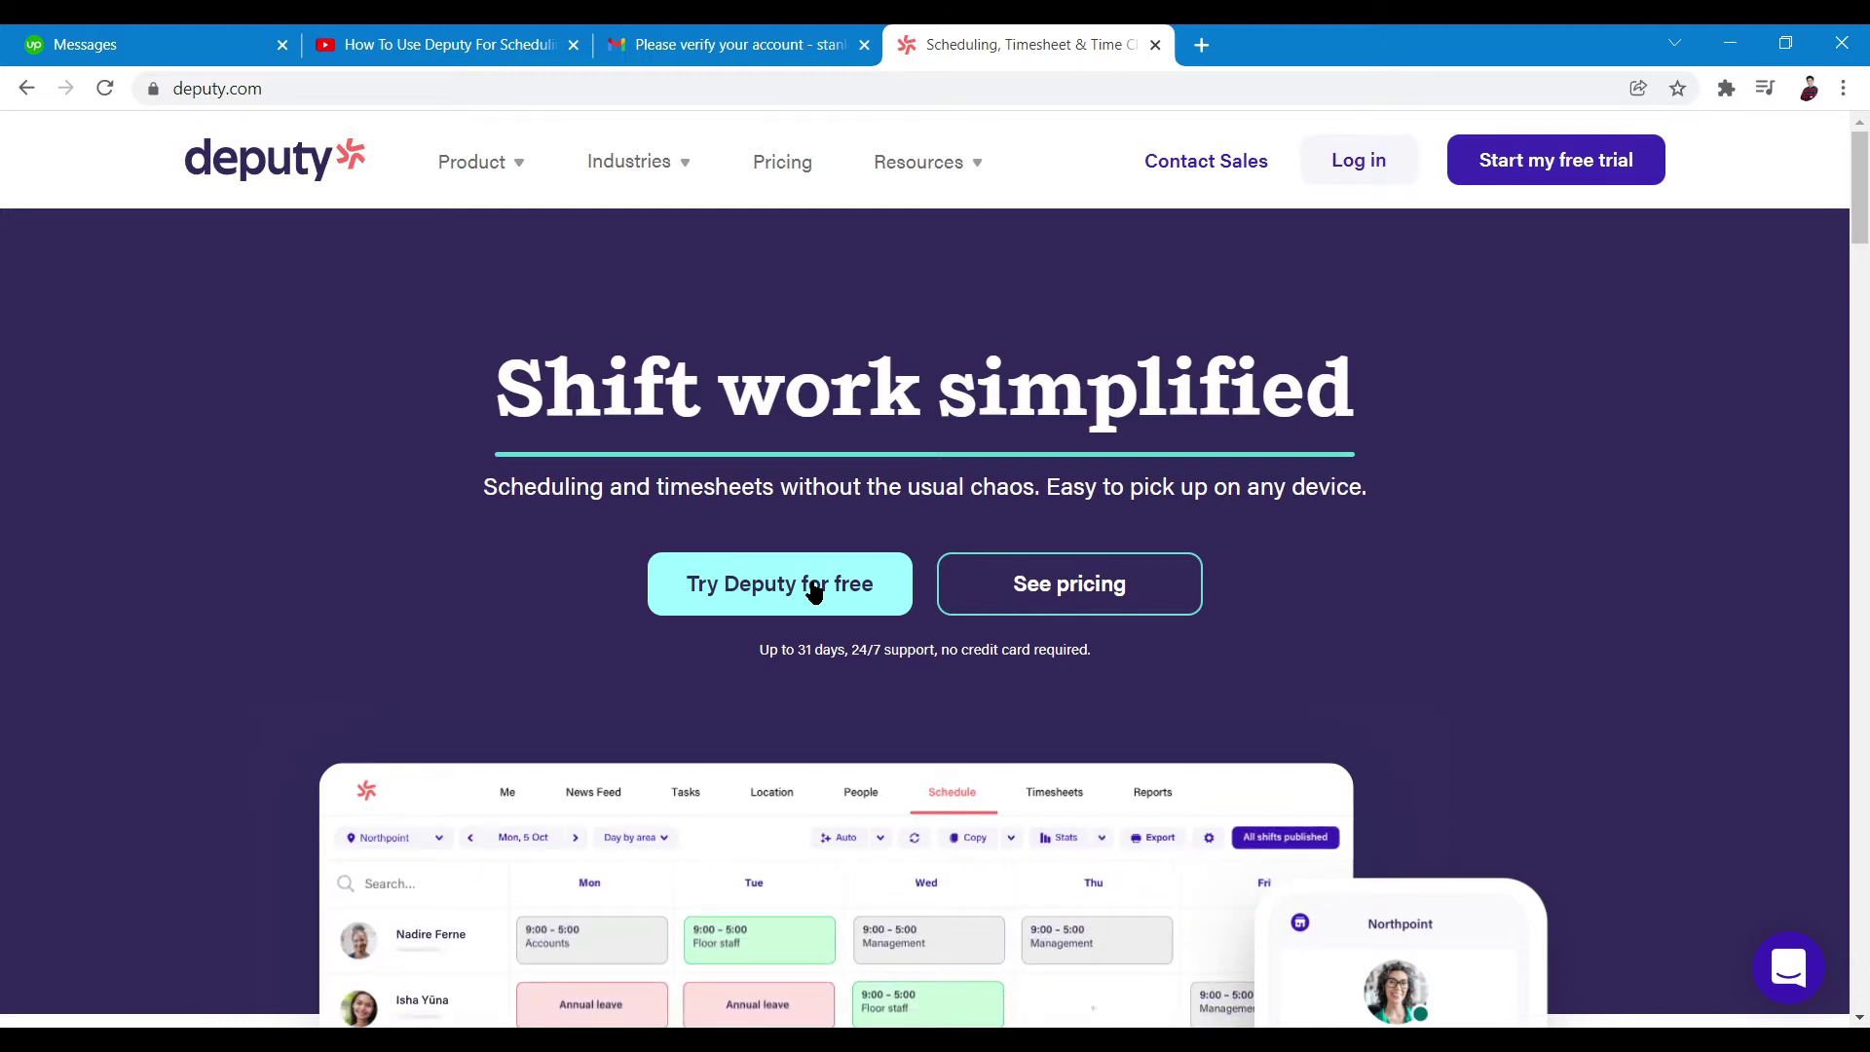
pyautogui.click(814, 591)
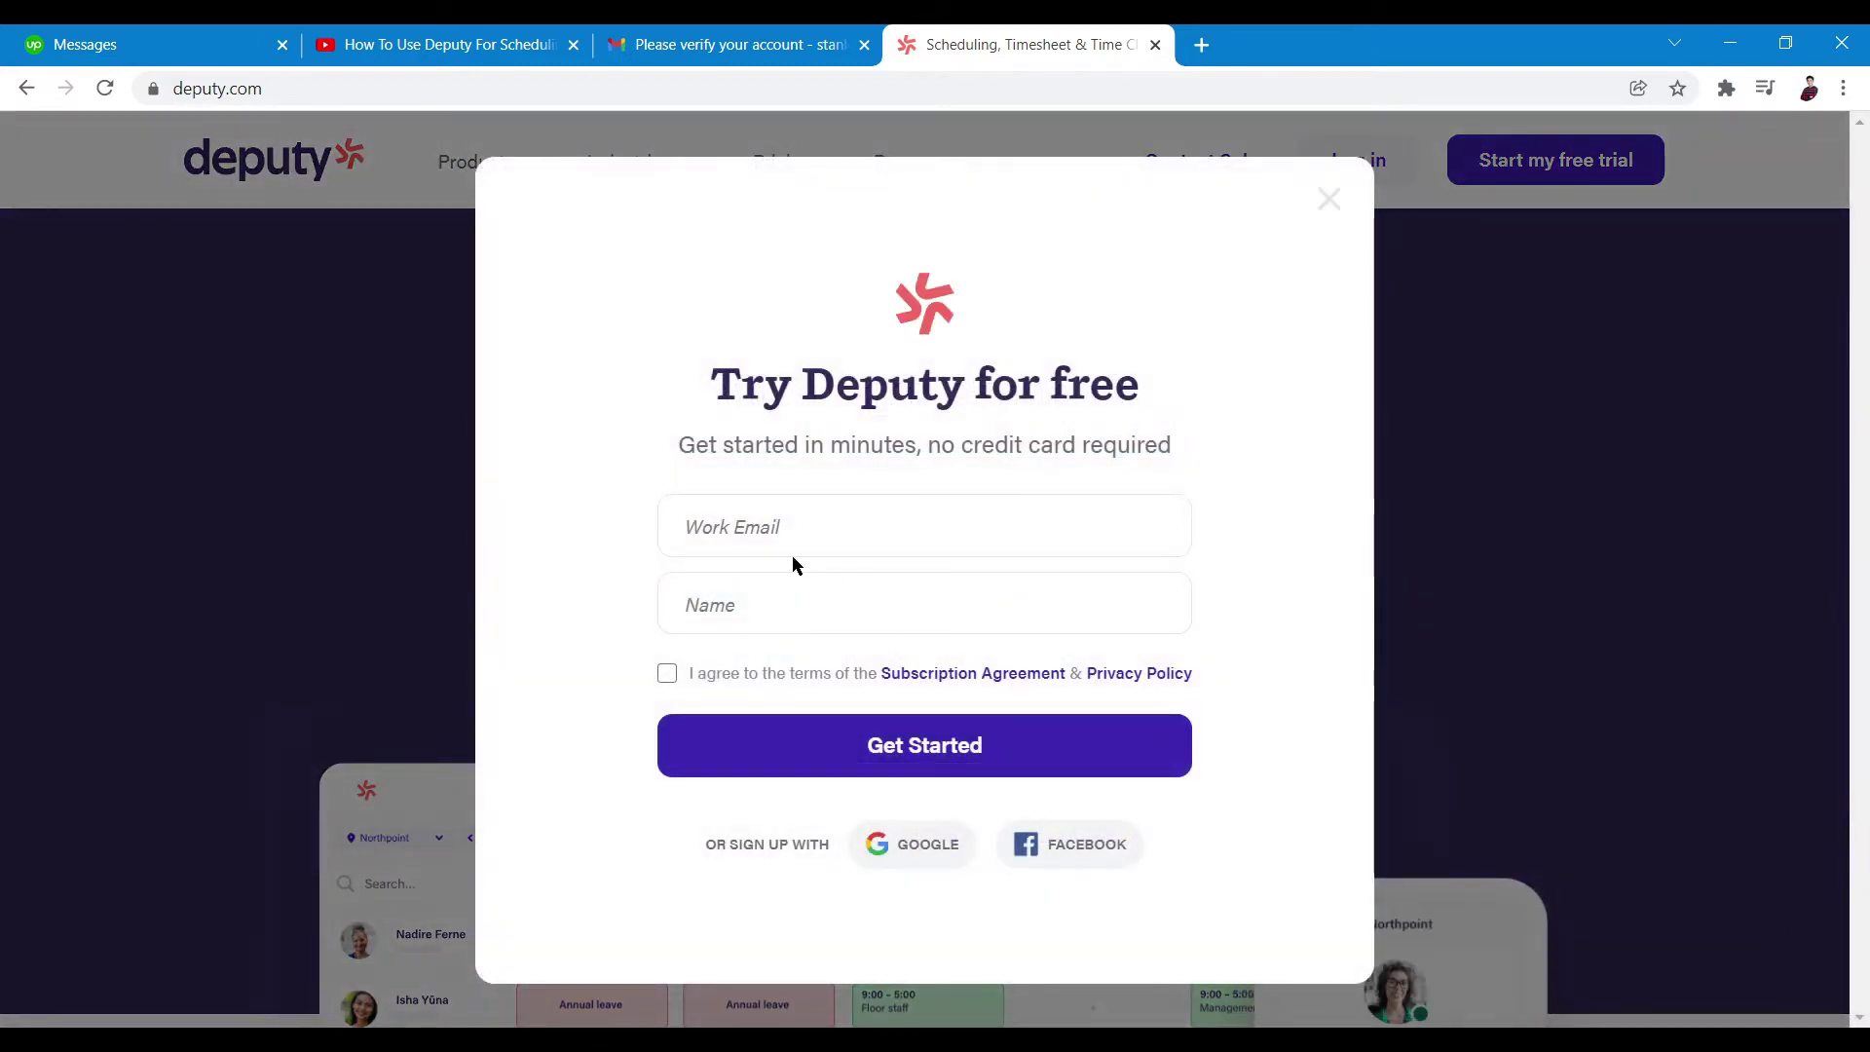
# Enter your work email and full name, accept the terms, and submit the sign-up
pyautogui.click(772, 525)
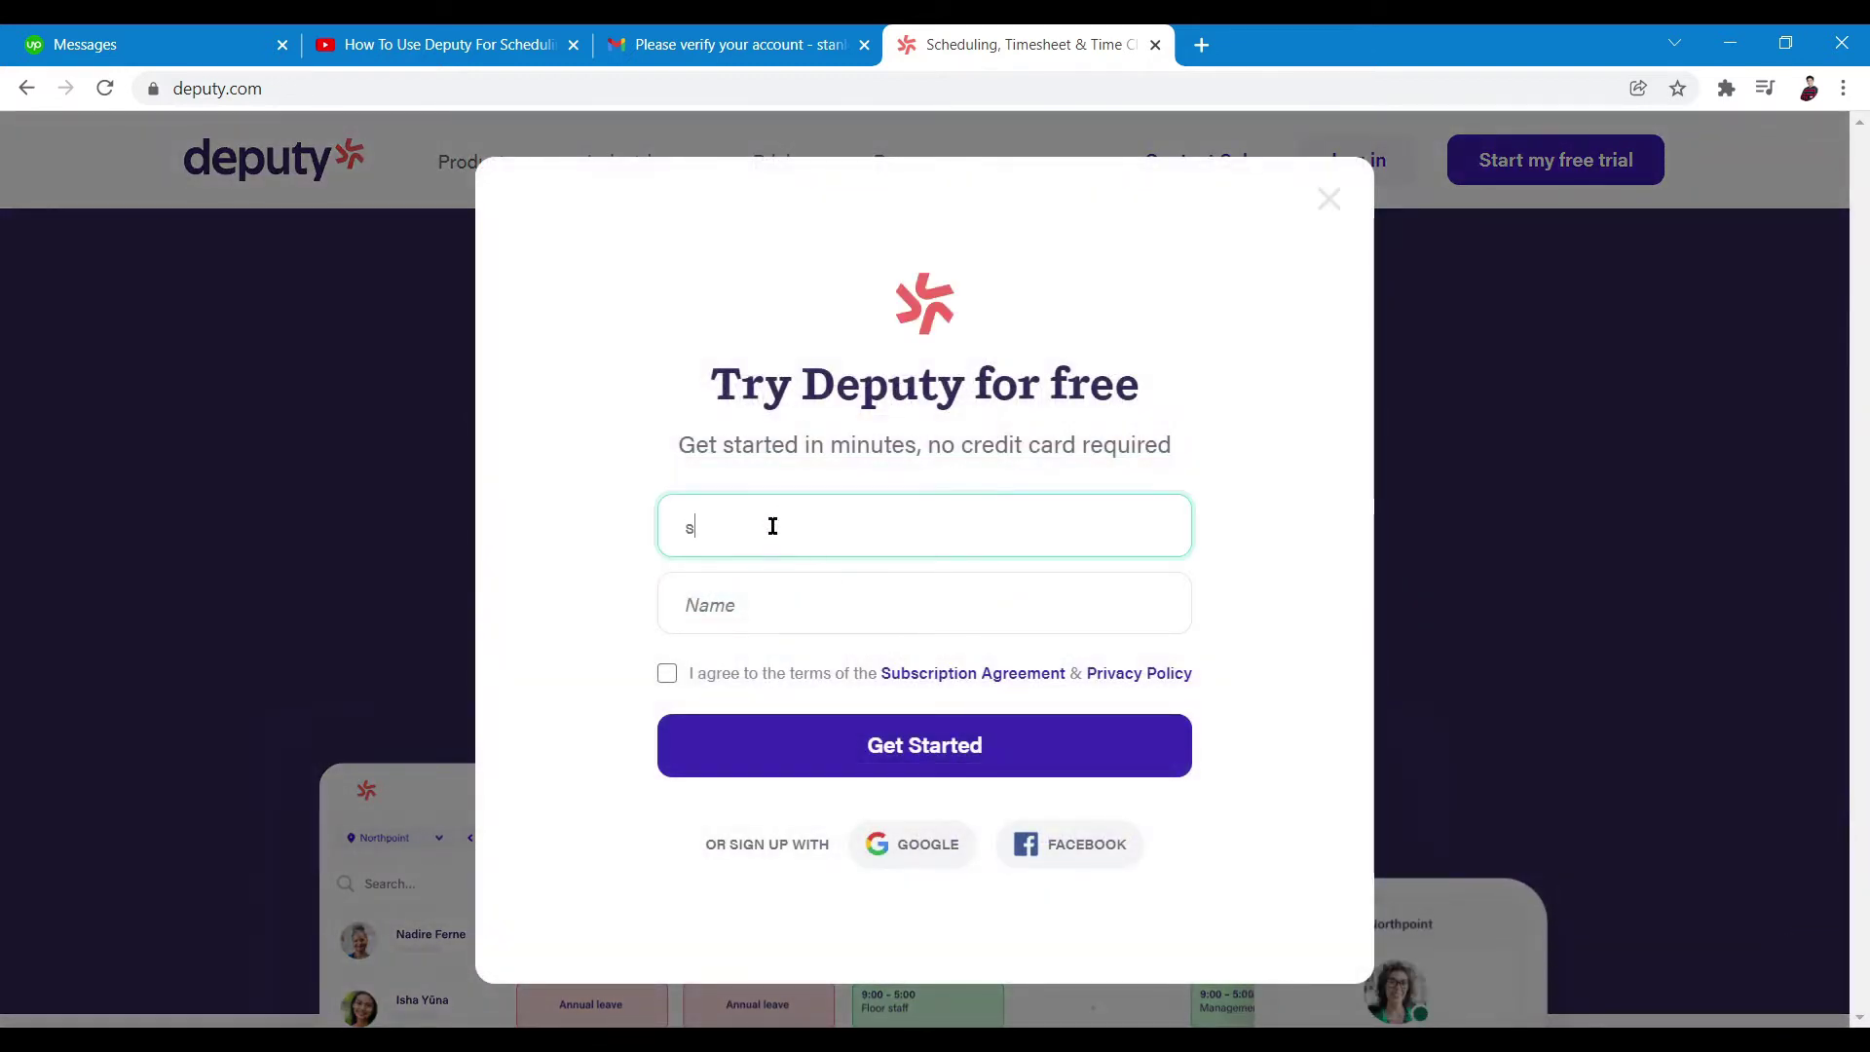
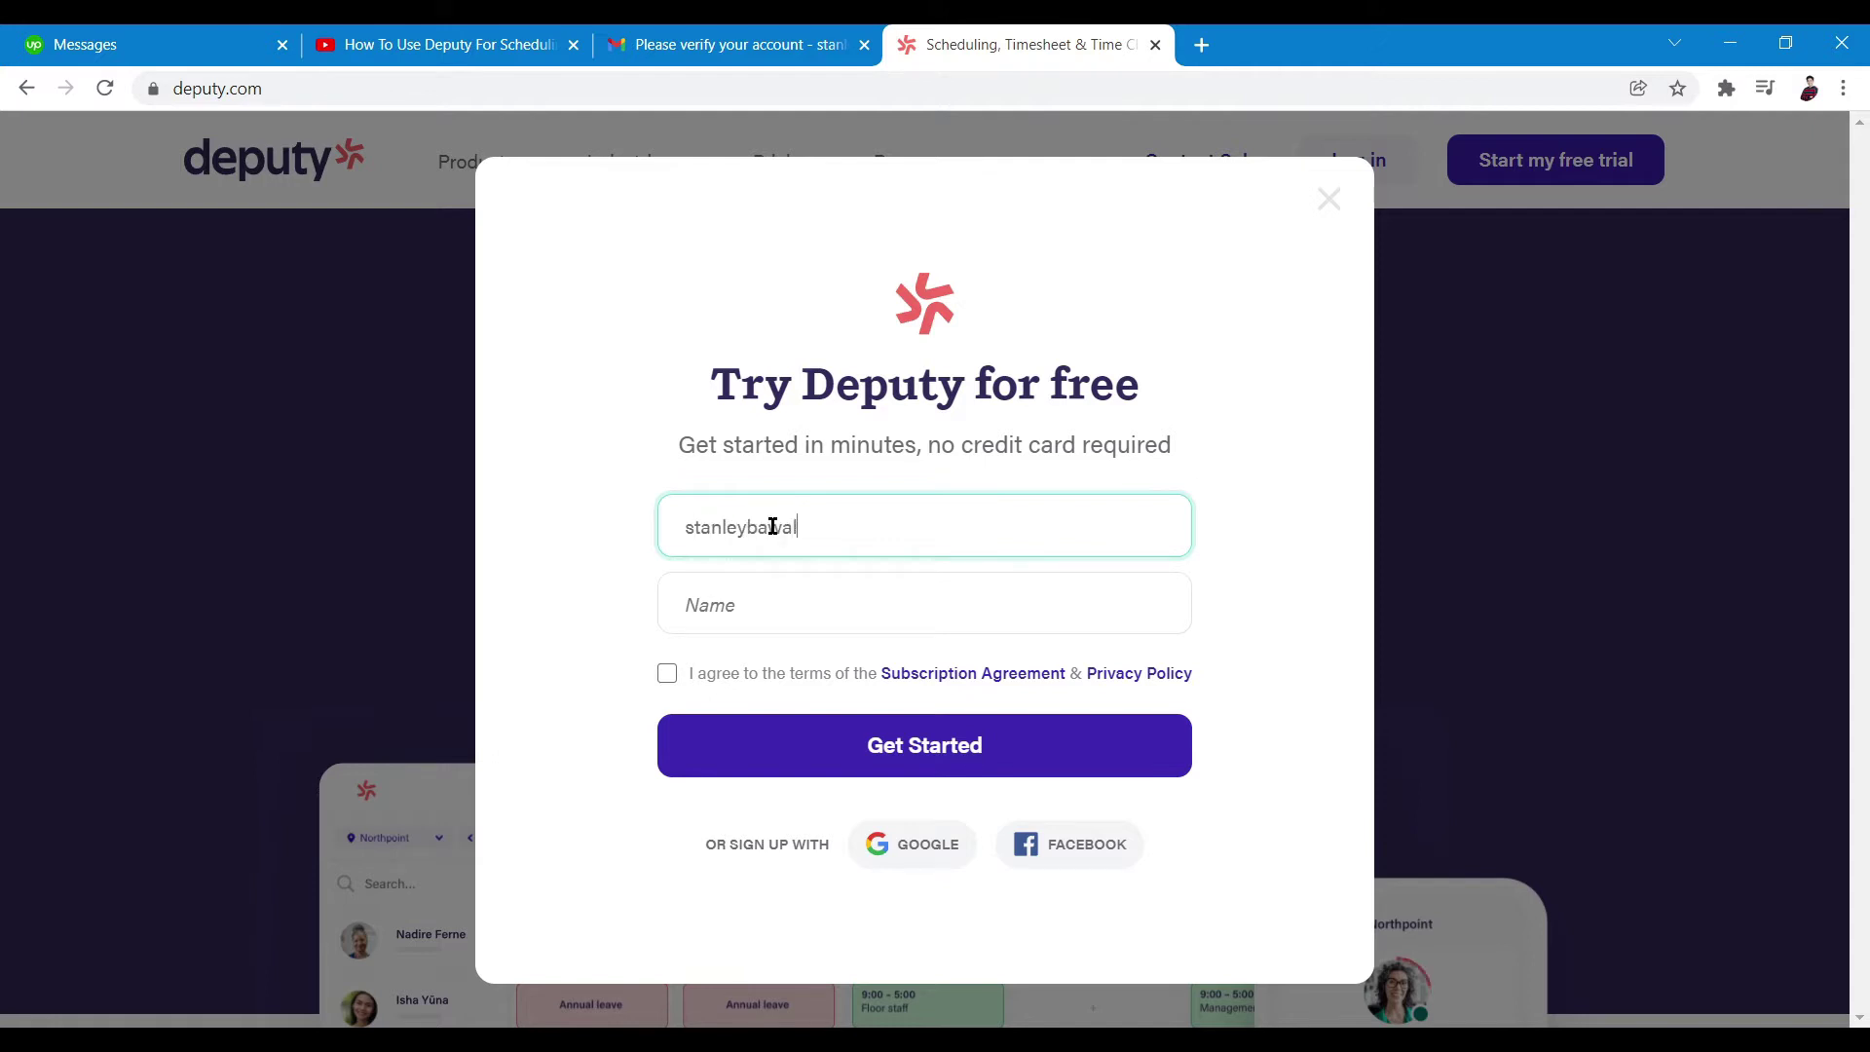
pyautogui.click(923, 597)
pyautogui.click(667, 673)
pyautogui.click(802, 772)
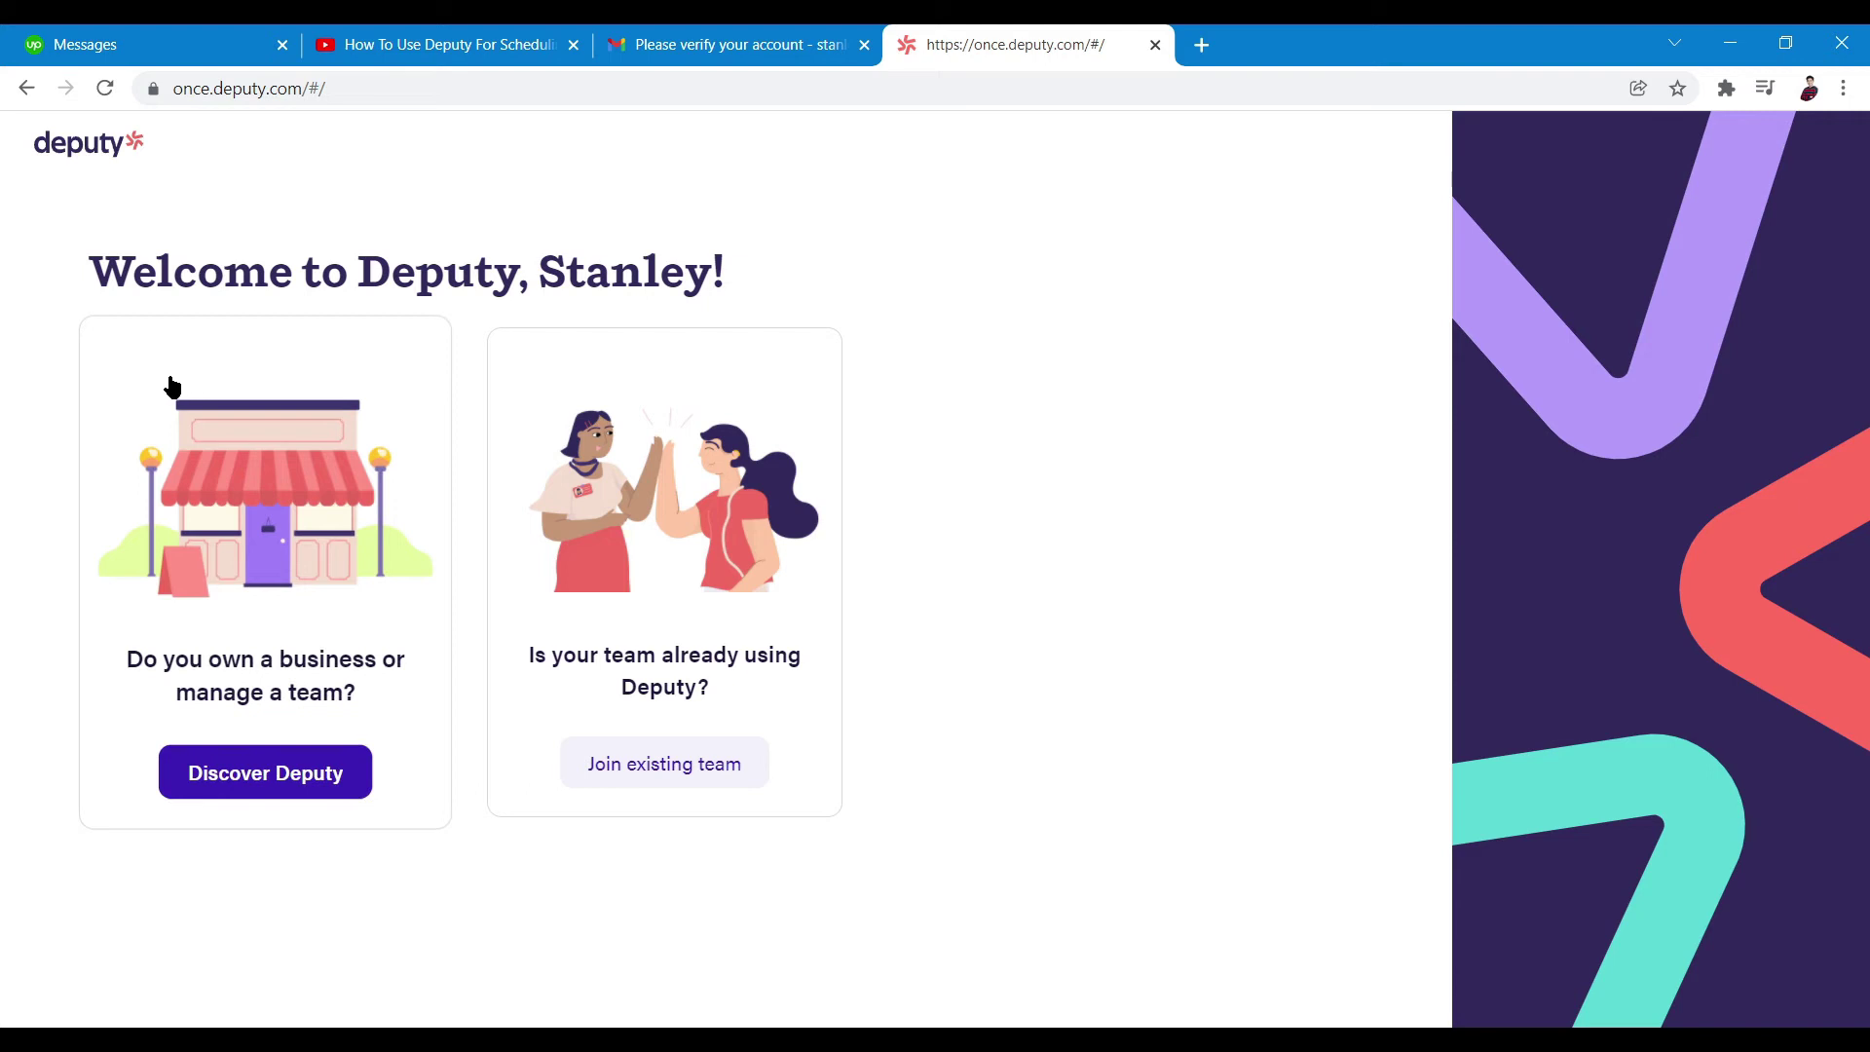
# Continue as owner and enter business name Yolf with a Philippines +63 mobile number
pyautogui.click(278, 769)
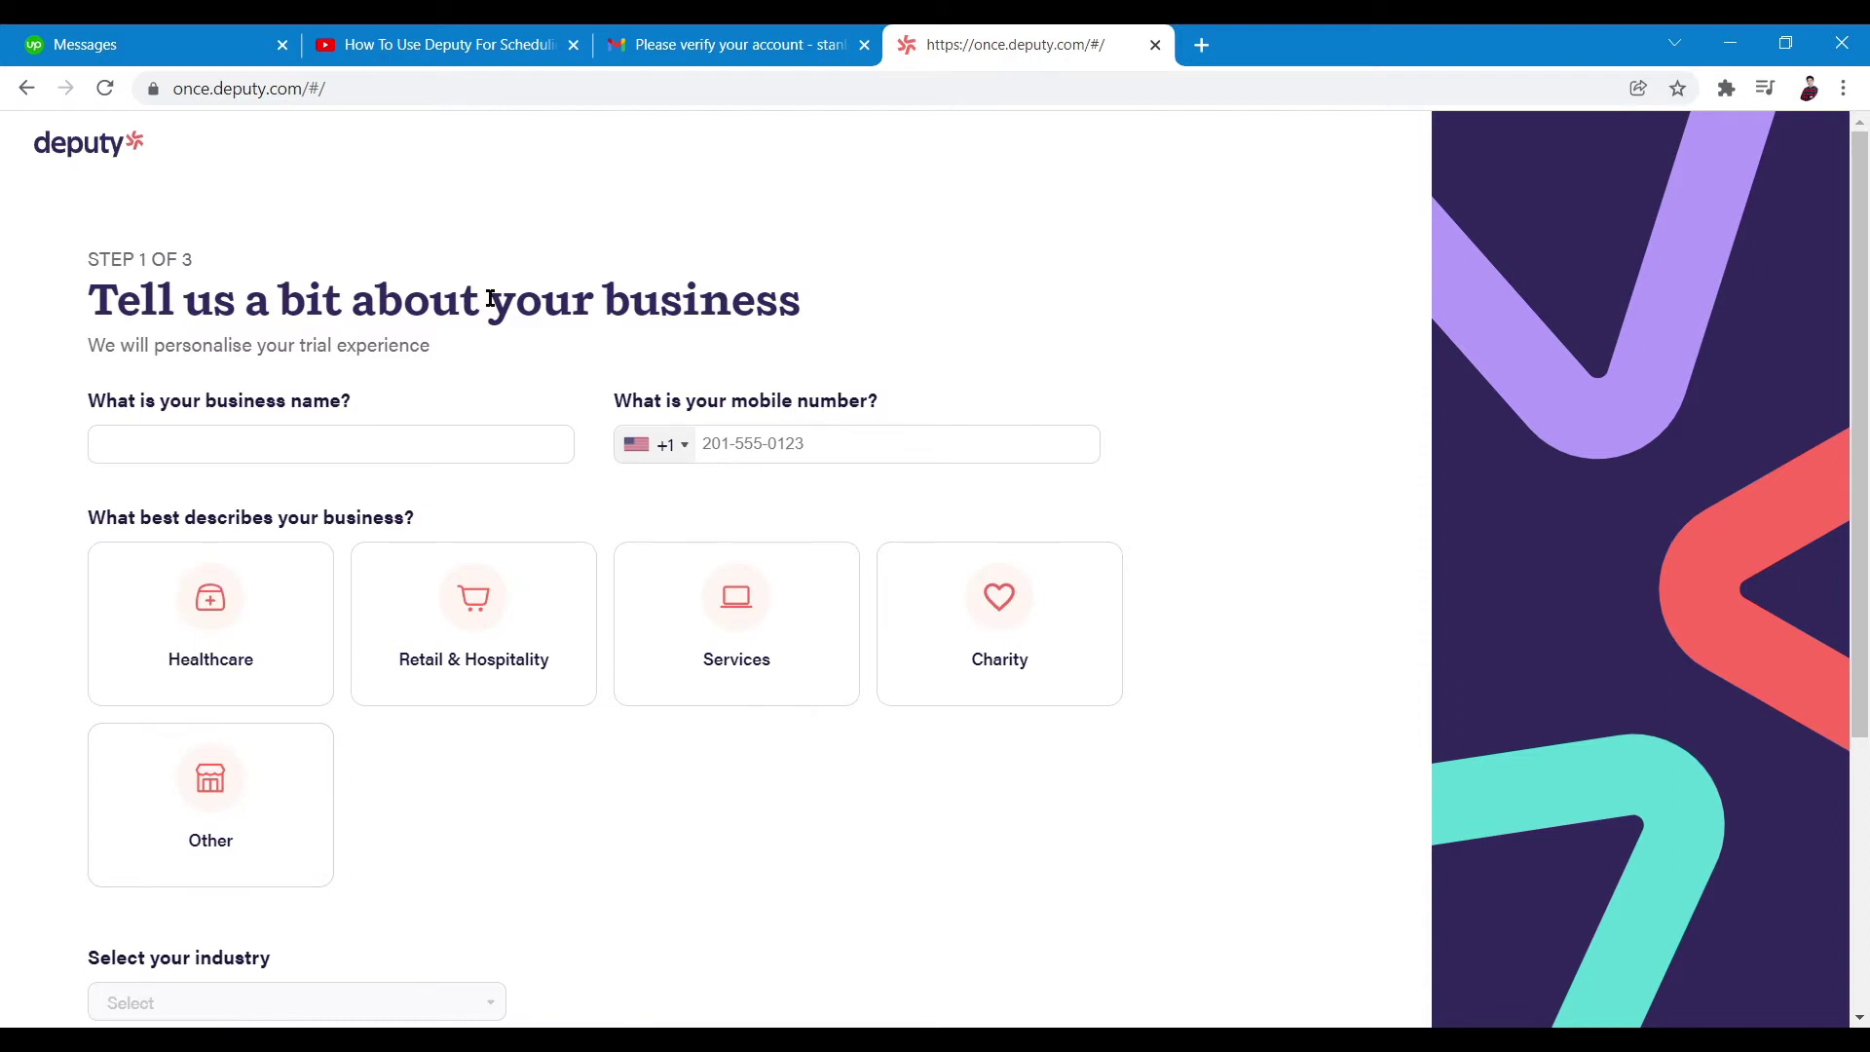
pyautogui.click(329, 453)
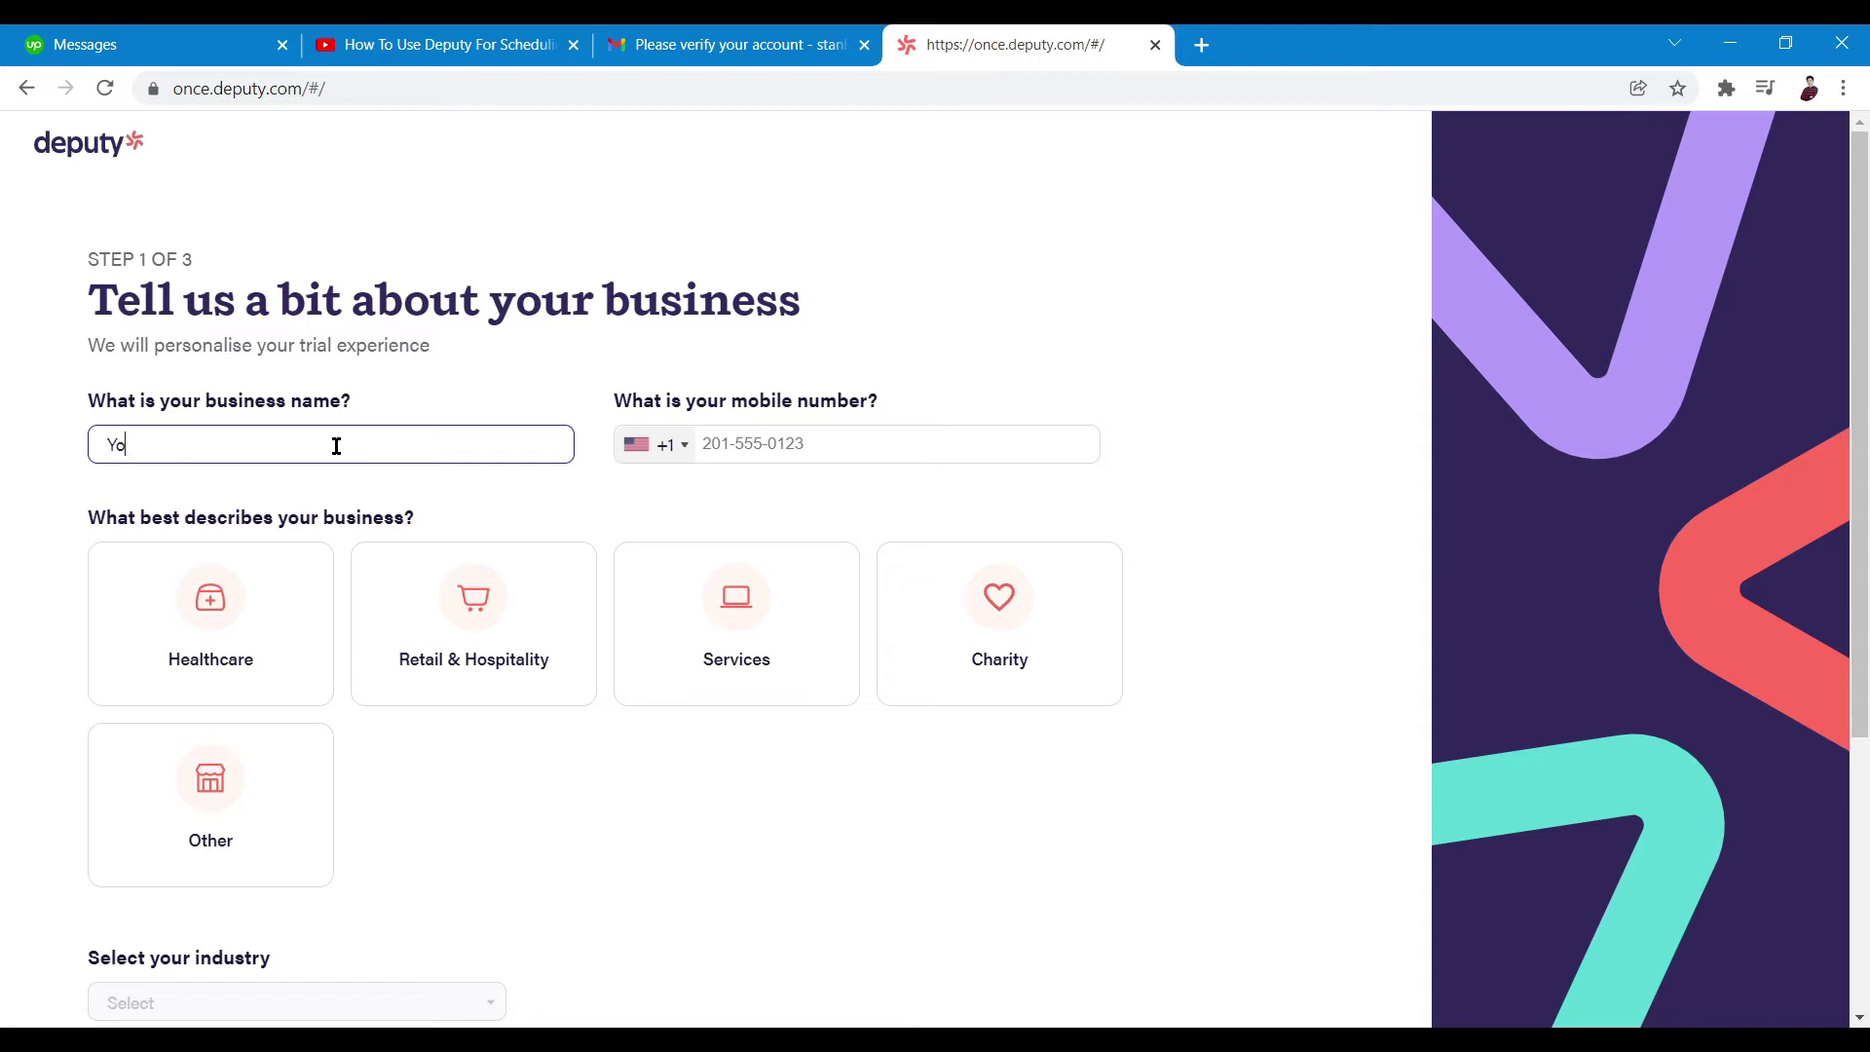
pyautogui.click(692, 447)
pyautogui.scroll(-5, 1001, 647)
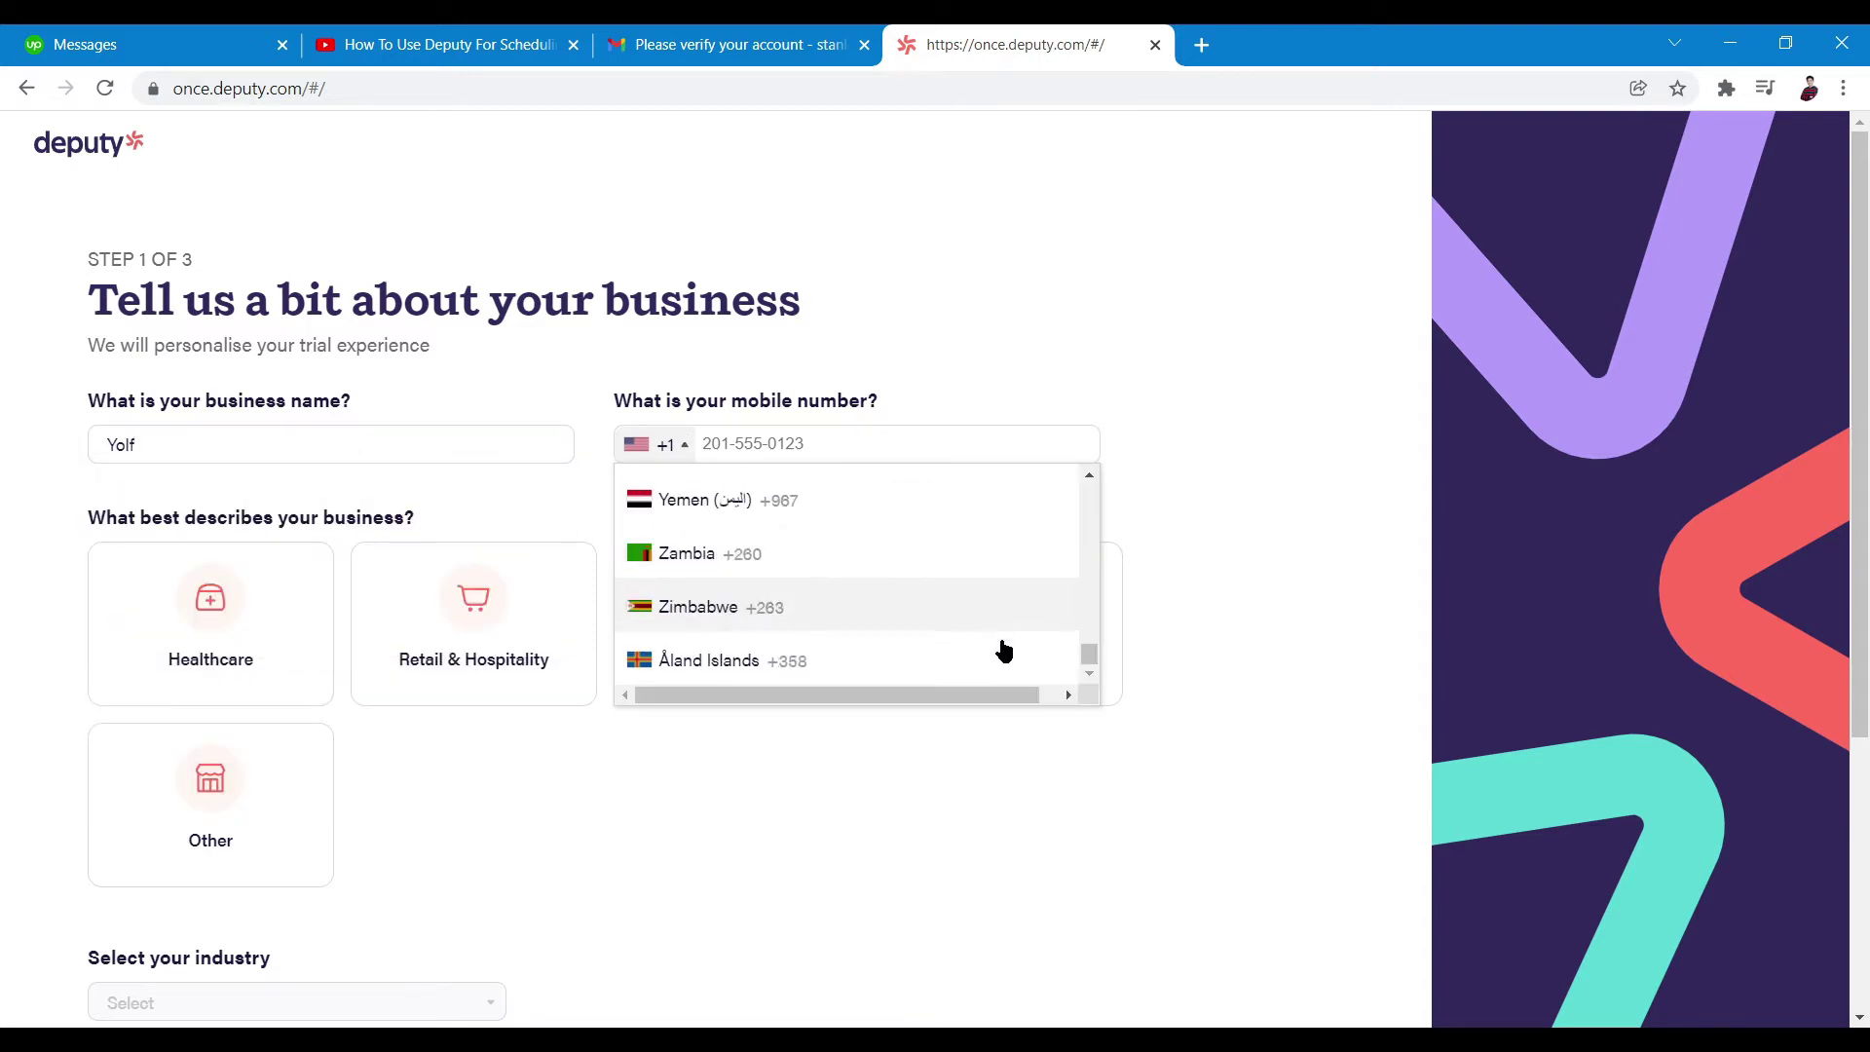
pyautogui.moveTo(1089, 660); pyautogui.dragTo(1085, 604)
pyautogui.scroll(1, 792, 588)
pyautogui.click(792, 589)
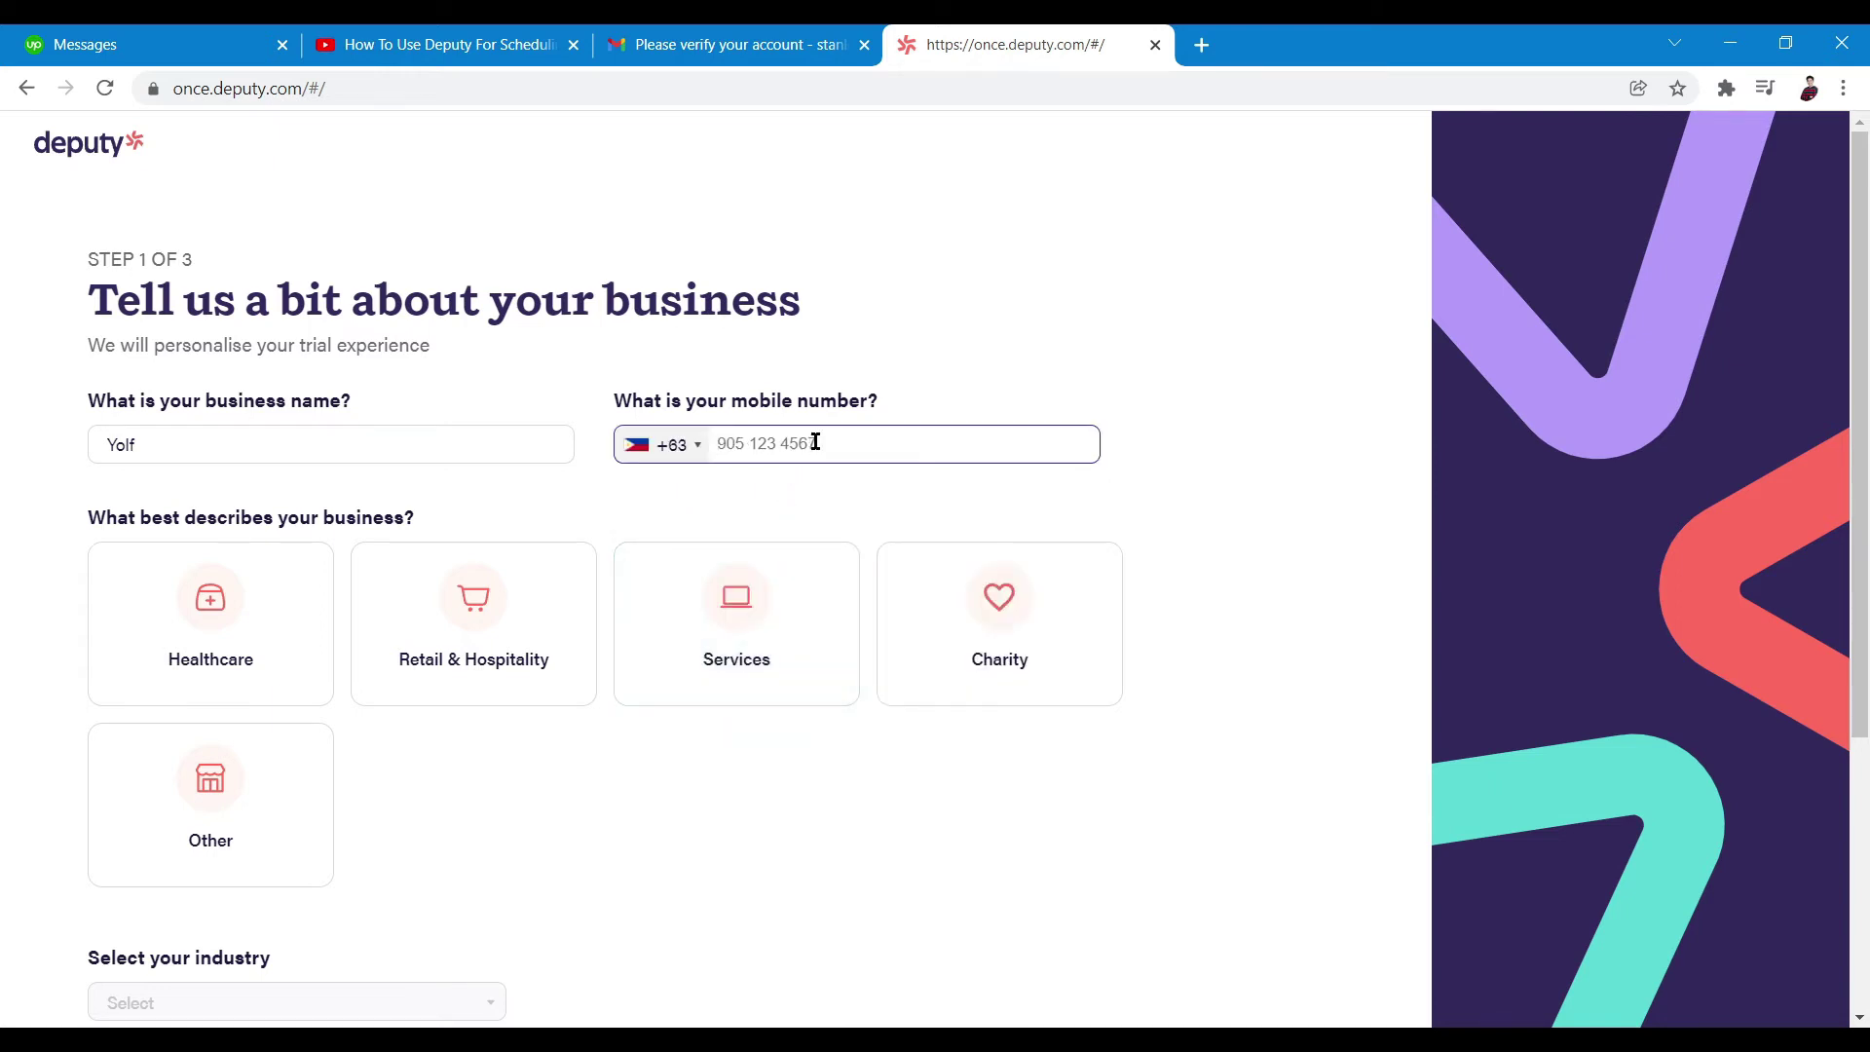
# Choose Retail & Hospitality, Cafes / Coffee shops and 10-15 employees, then go to step 2
pyautogui.click(237, 670)
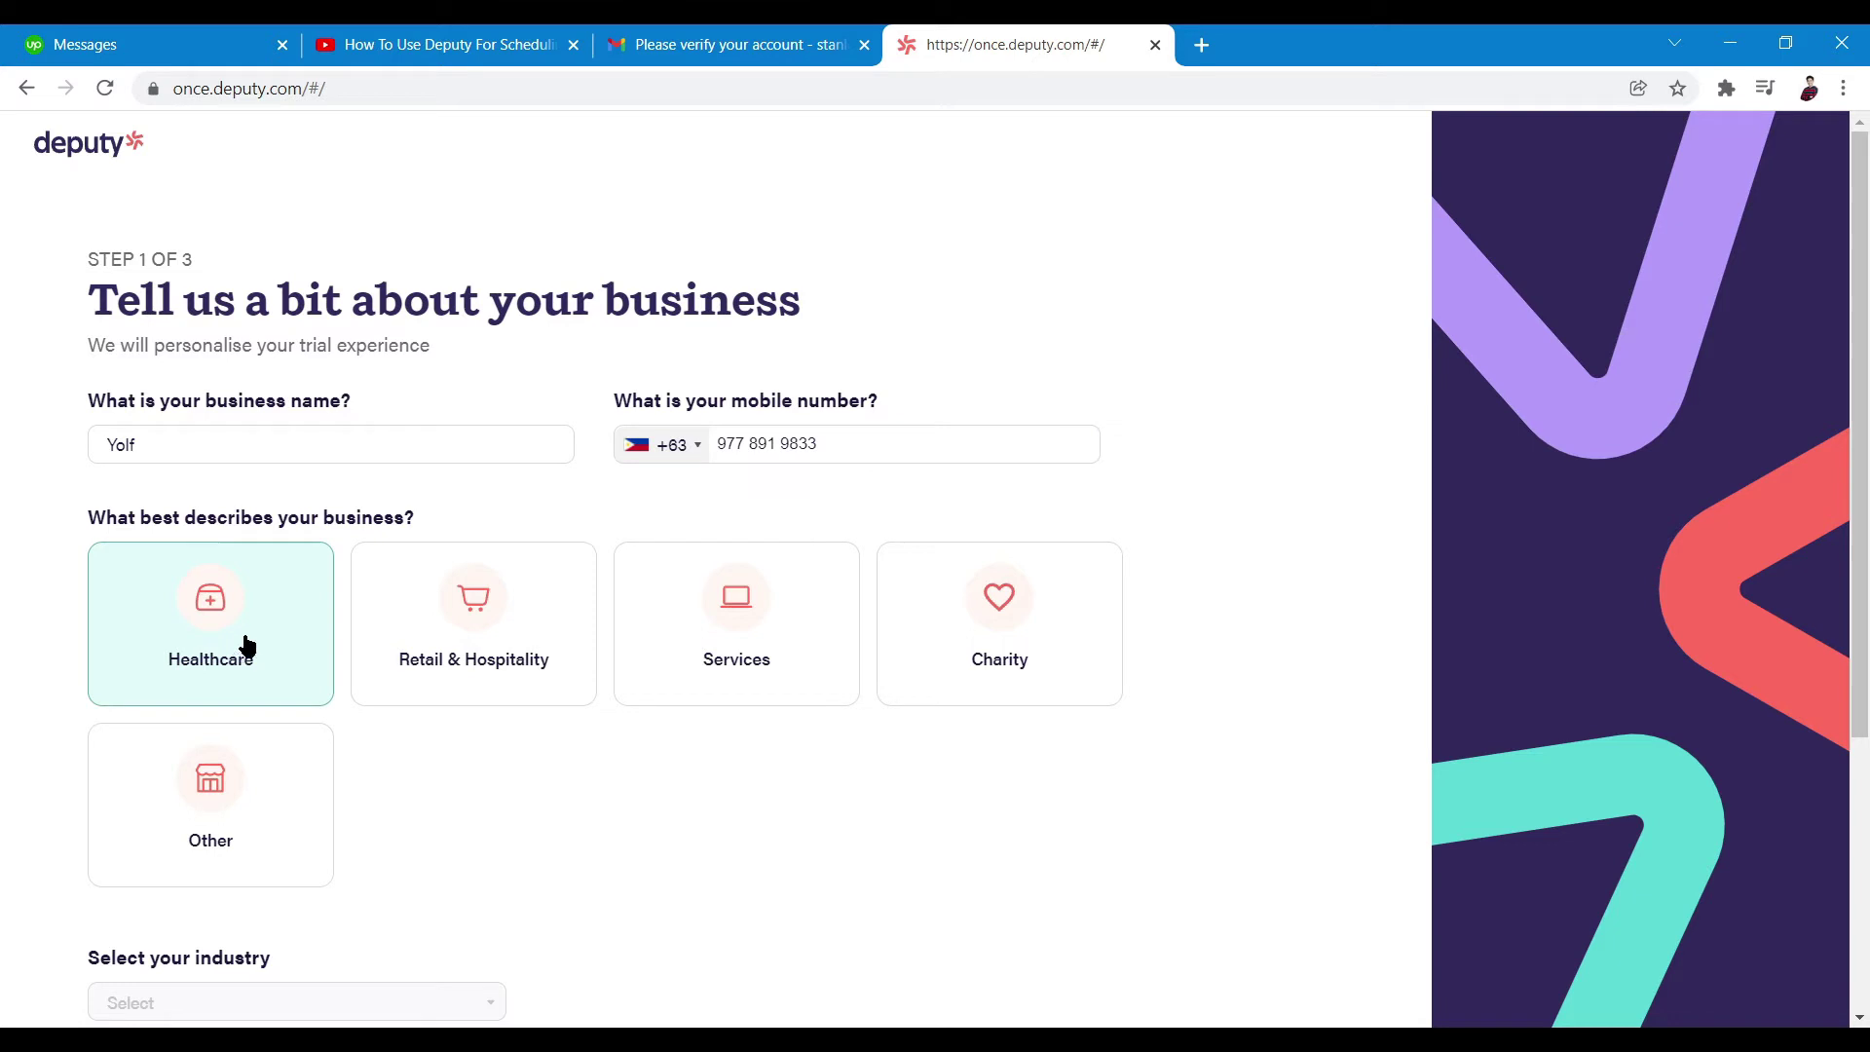
pyautogui.click(250, 556)
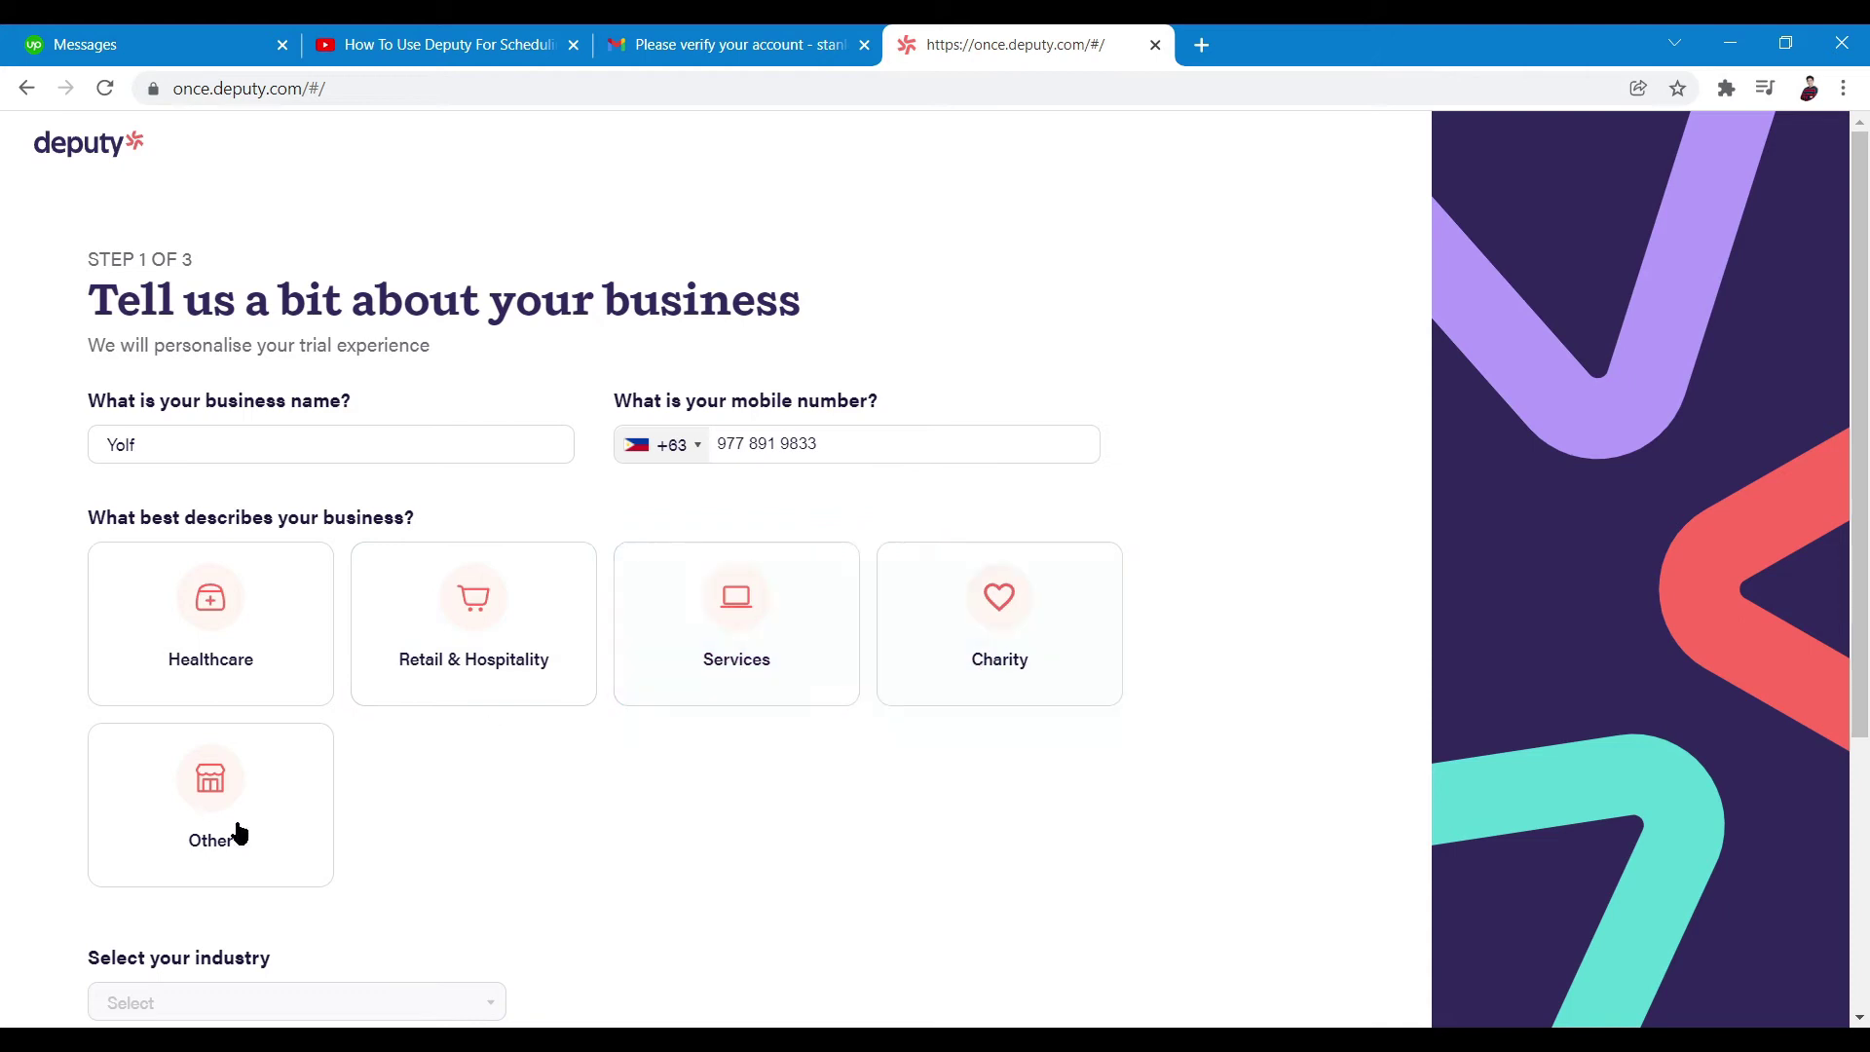
pyautogui.click(490, 636)
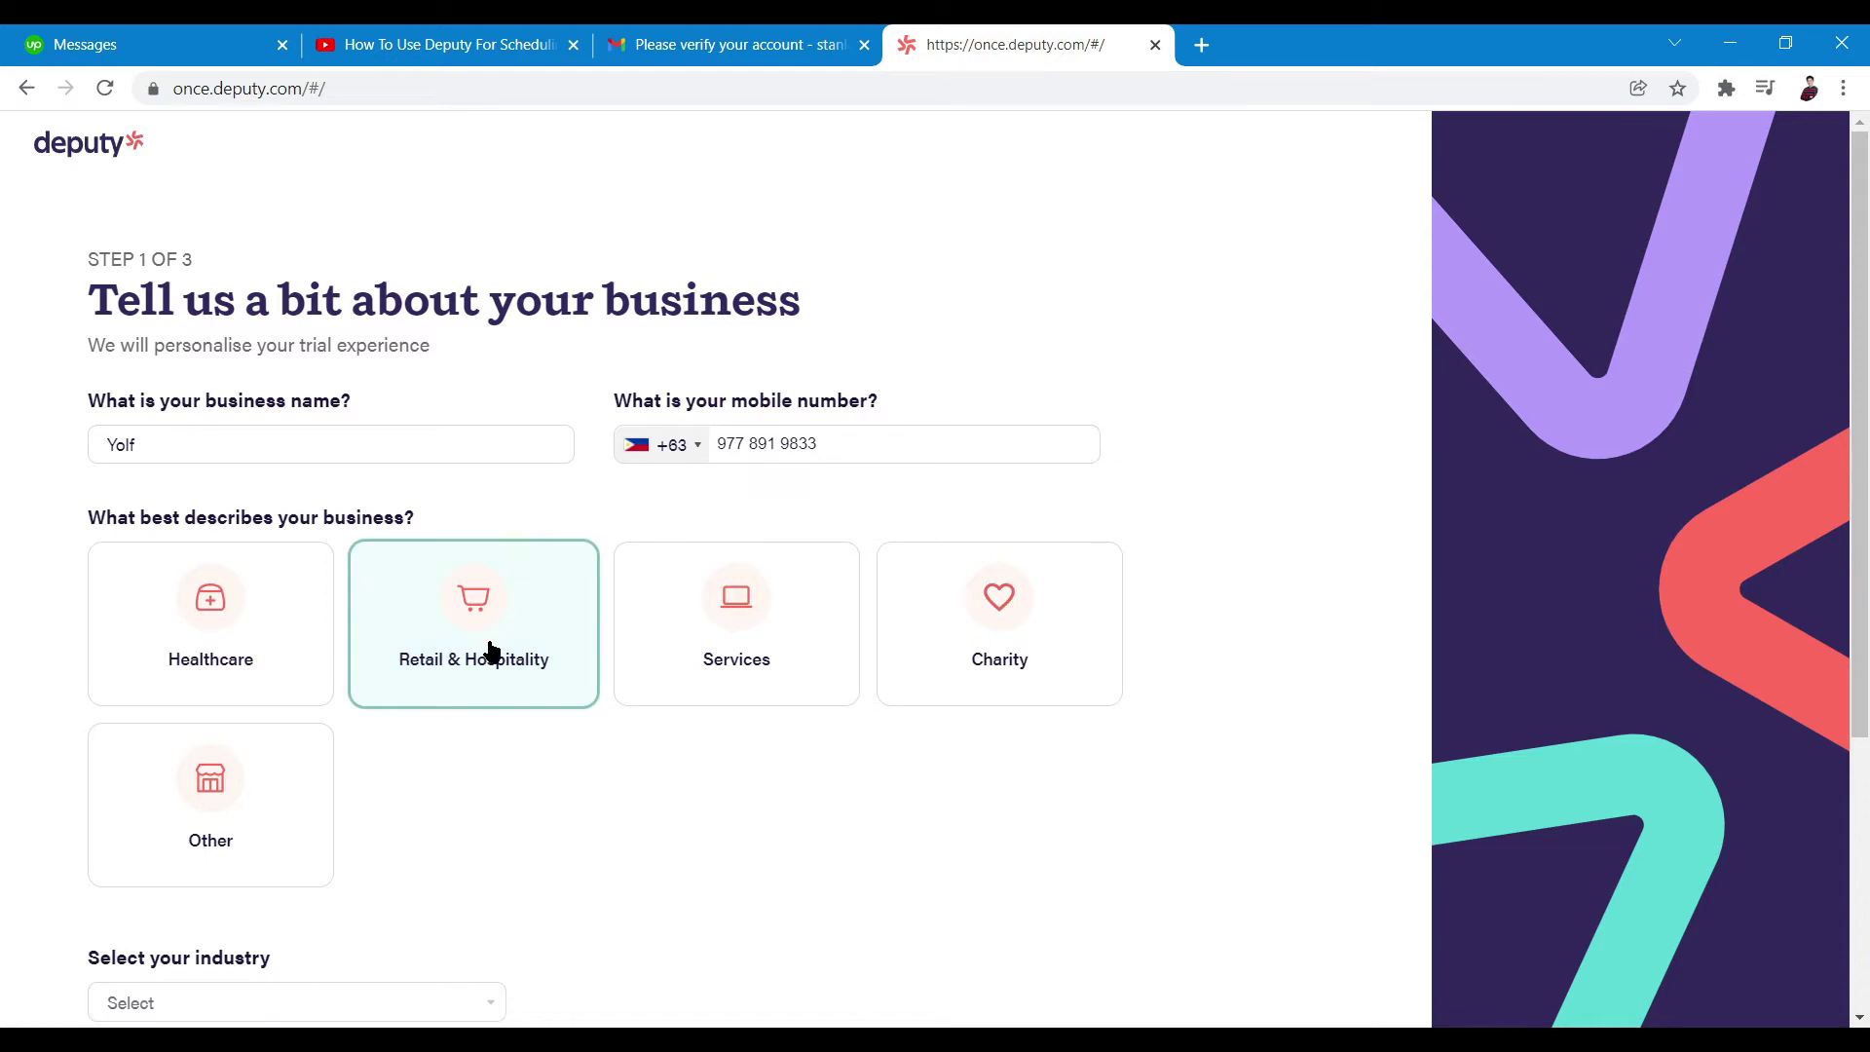
pyautogui.scroll(-4, 487, 651)
pyautogui.scroll(4, 509, 851)
pyautogui.scroll(-4, 493, 634)
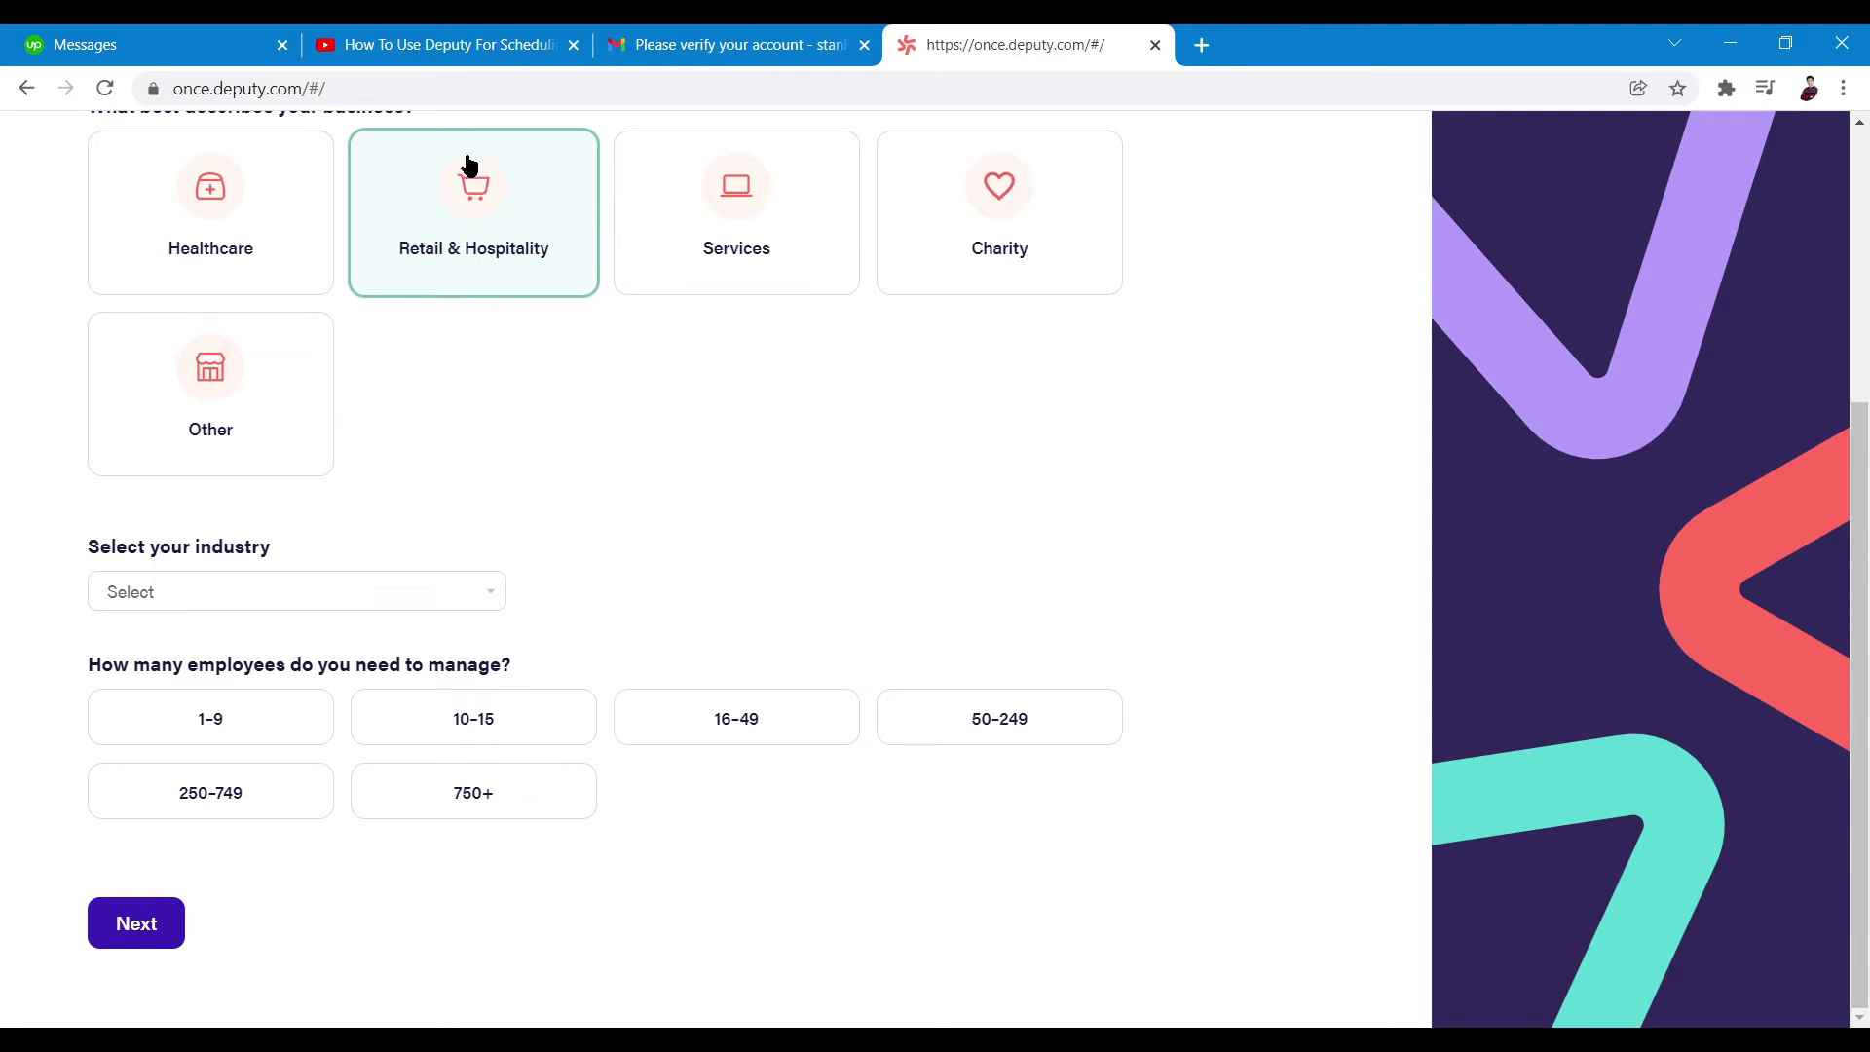
pyautogui.click(438, 598)
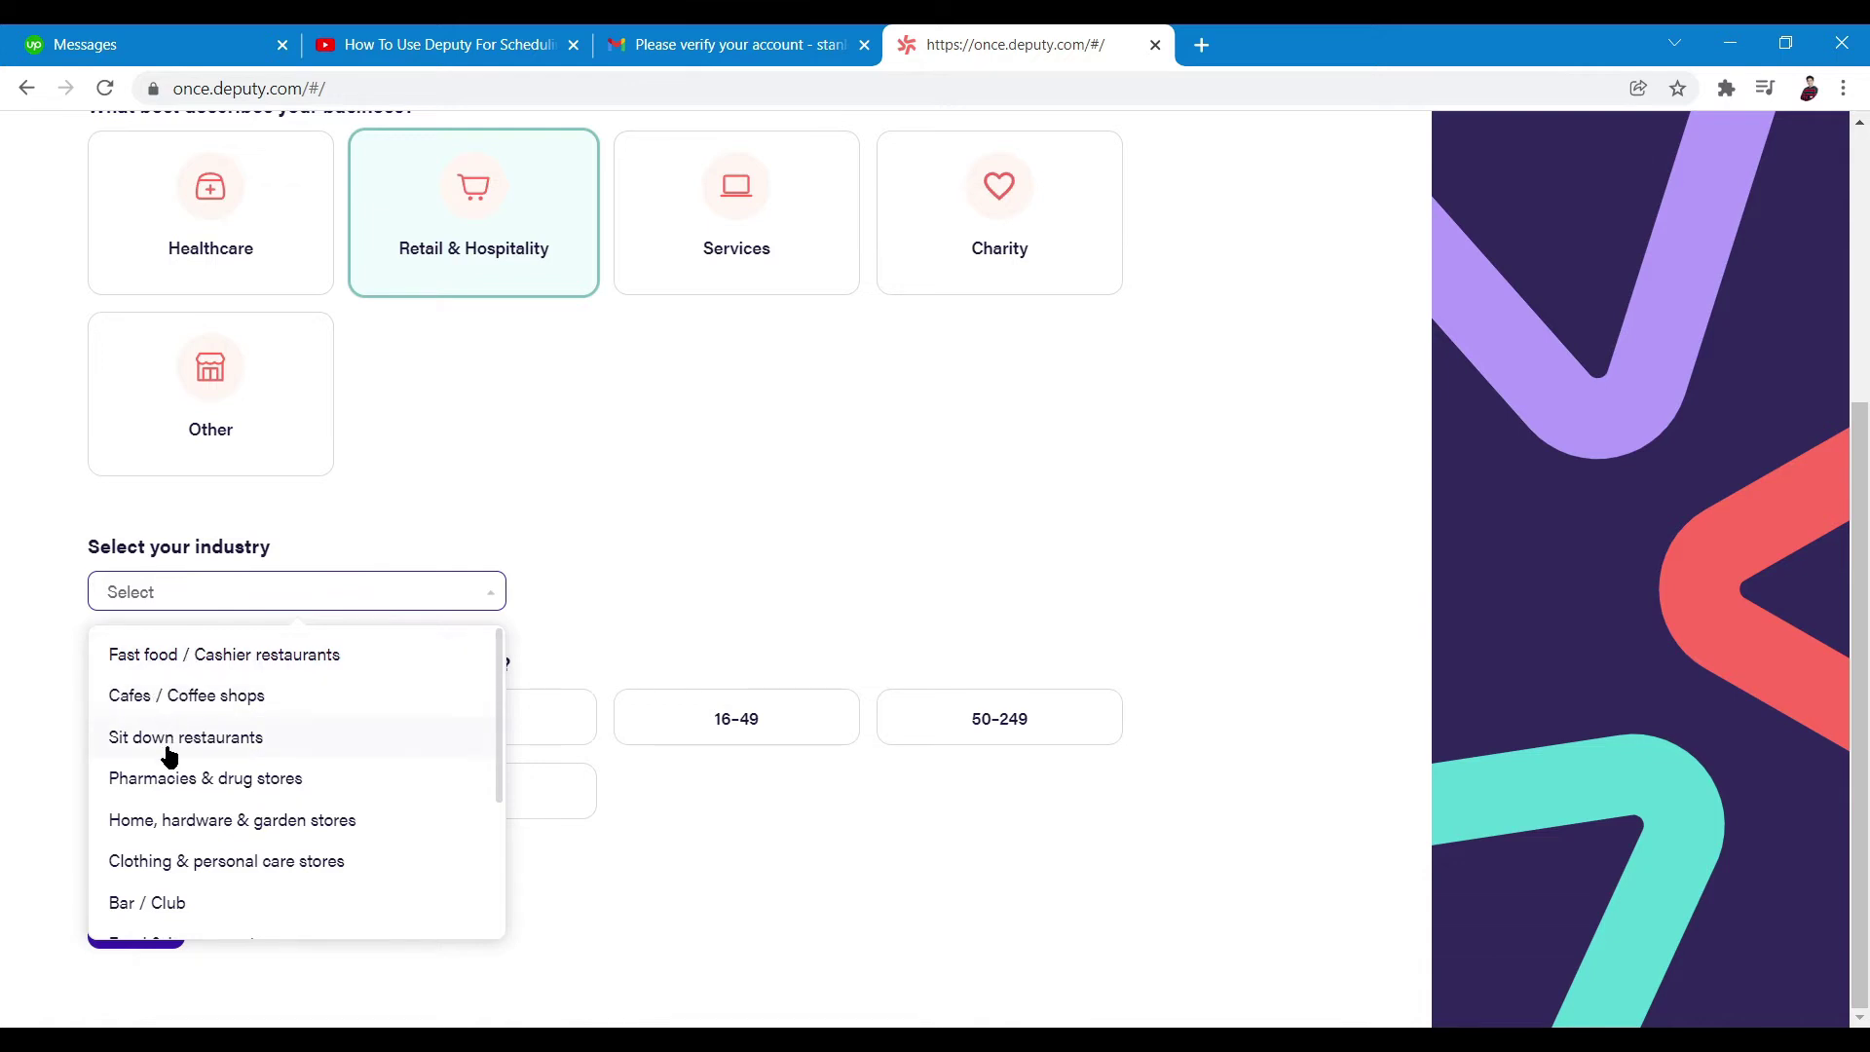
pyautogui.click(166, 697)
pyautogui.click(166, 708)
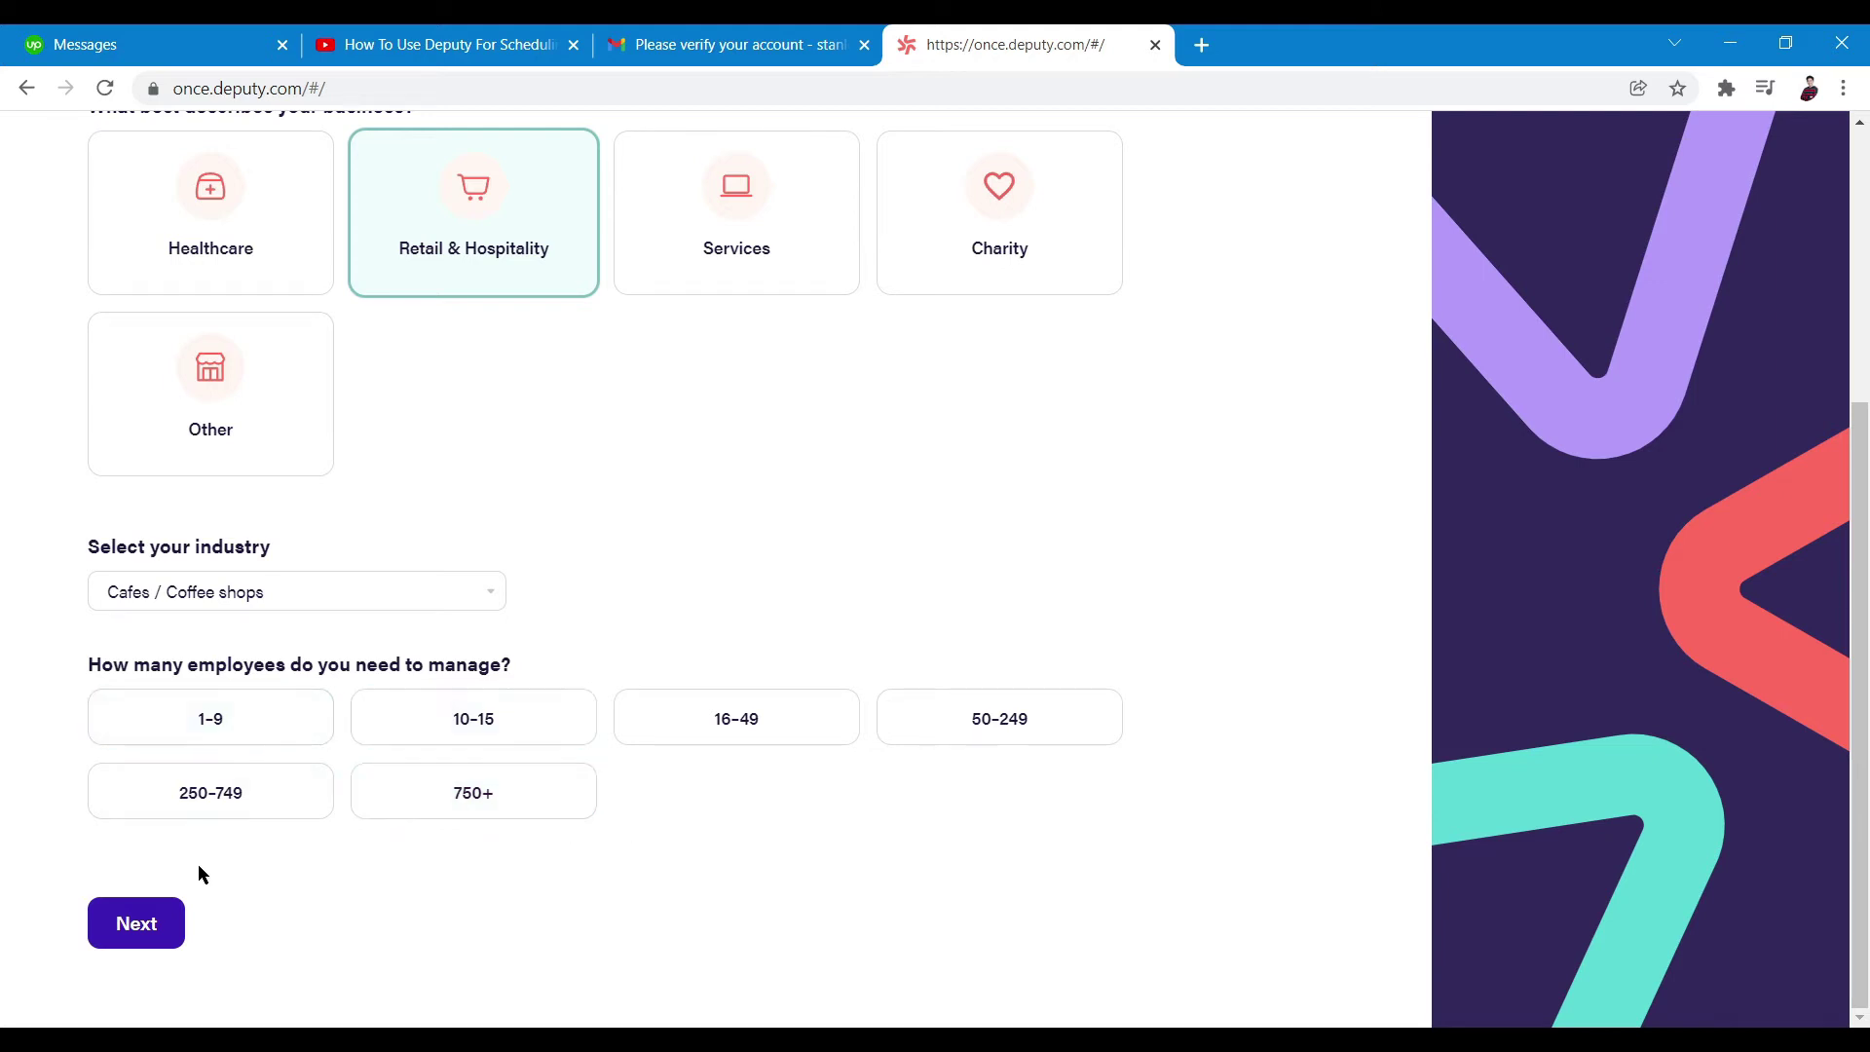
pyautogui.click(441, 731)
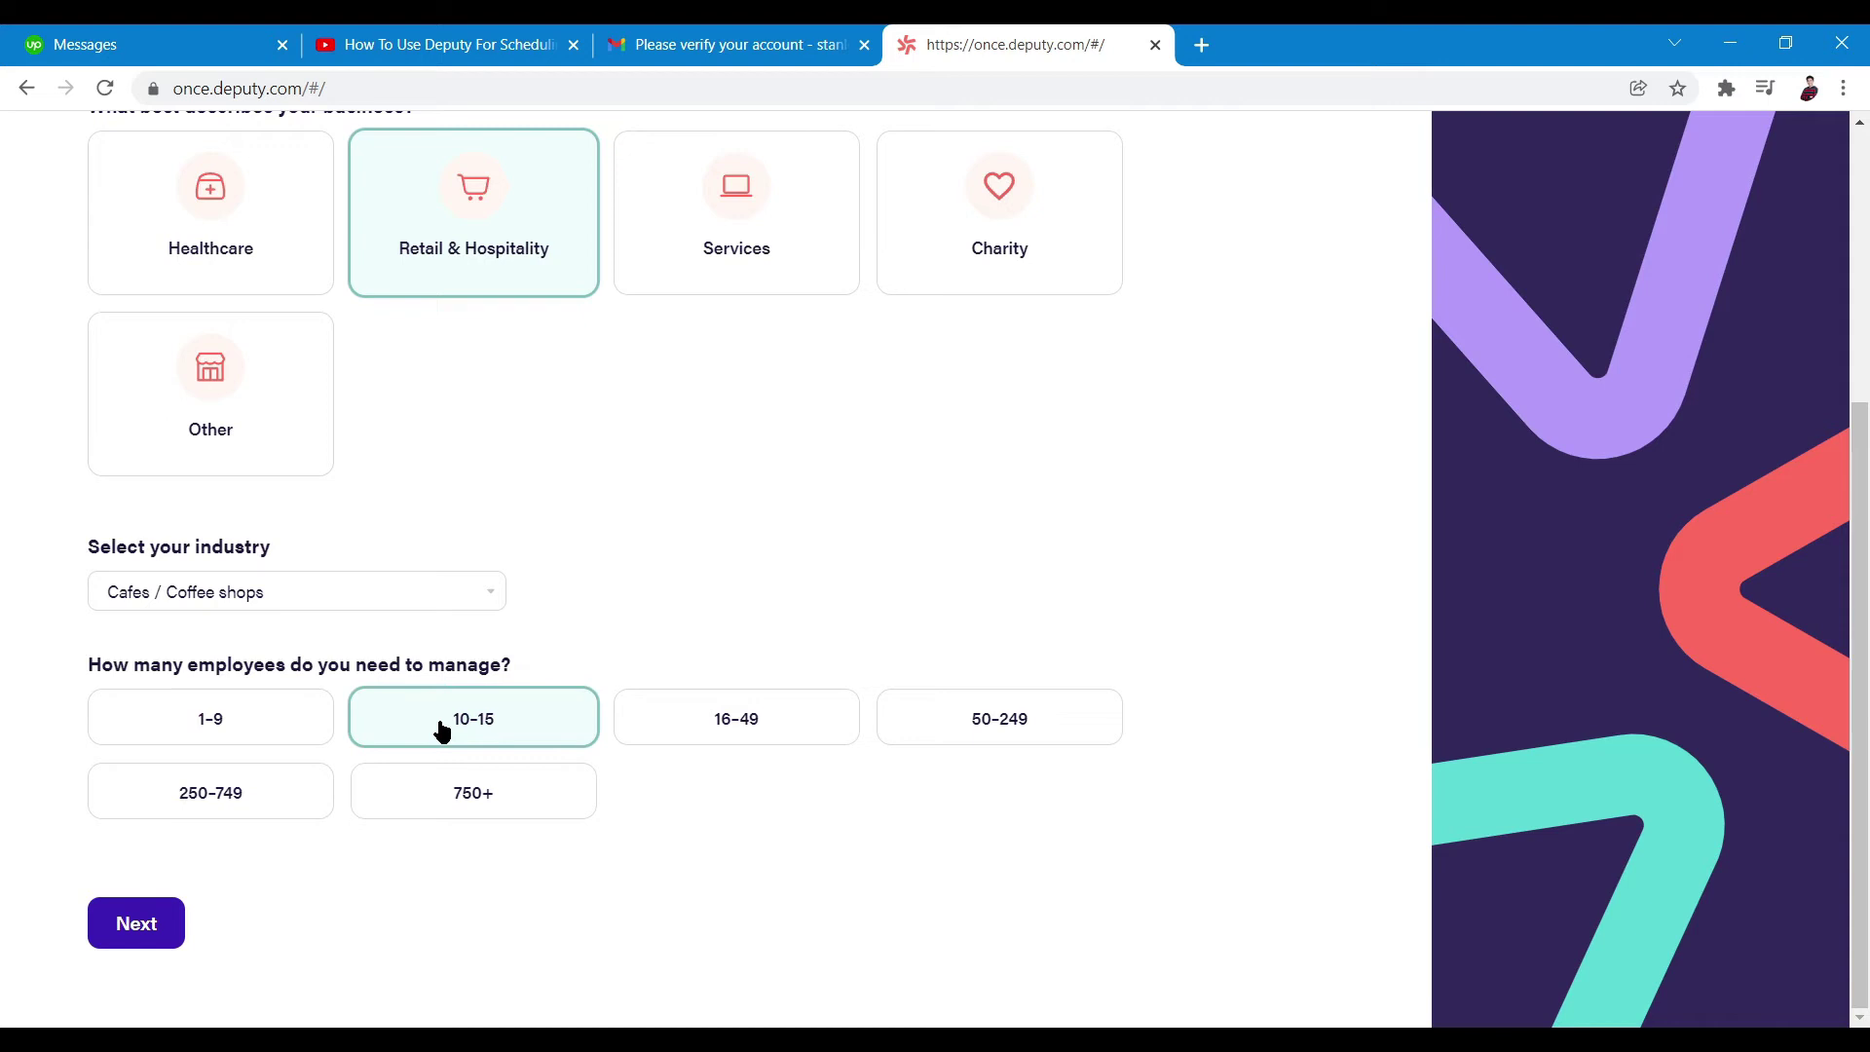
pyautogui.click(121, 933)
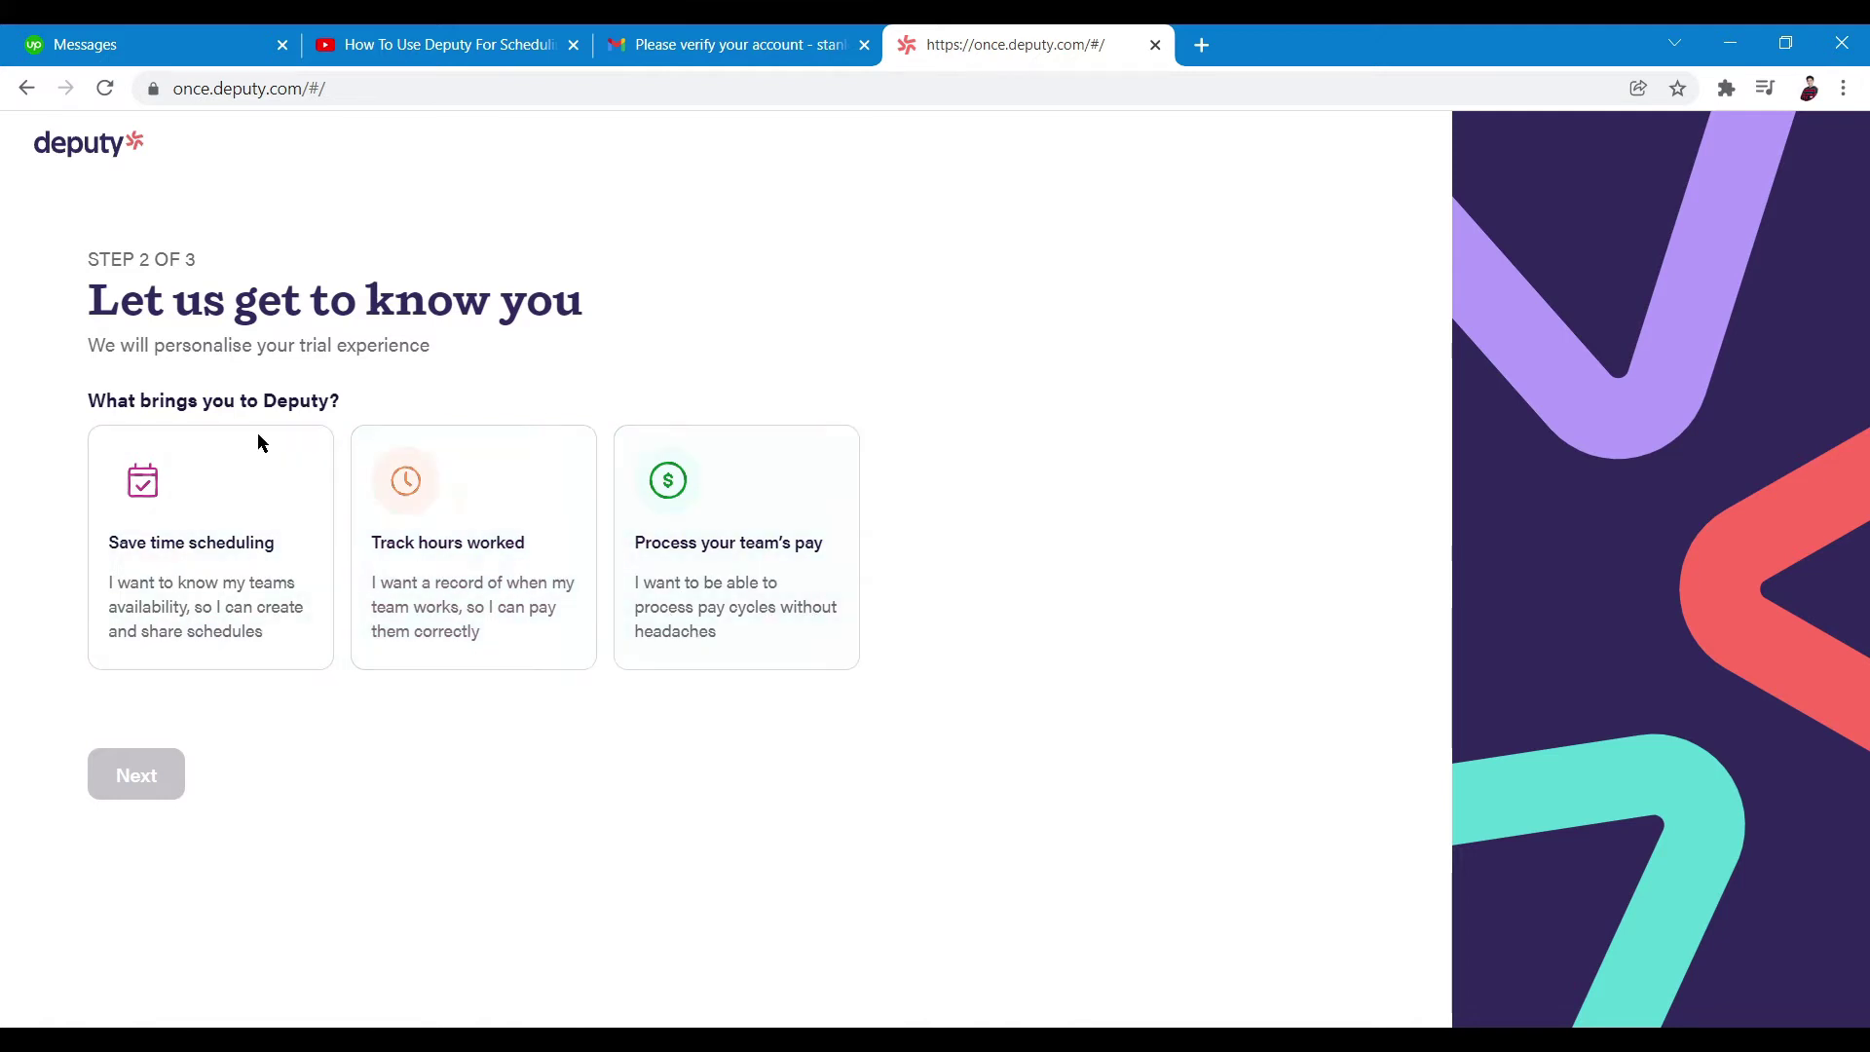
# Pick Save time scheduling as the goal and Spreadsheet as the current method, then continue
pyautogui.click(196, 587)
pyautogui.scroll(-2, 334, 702)
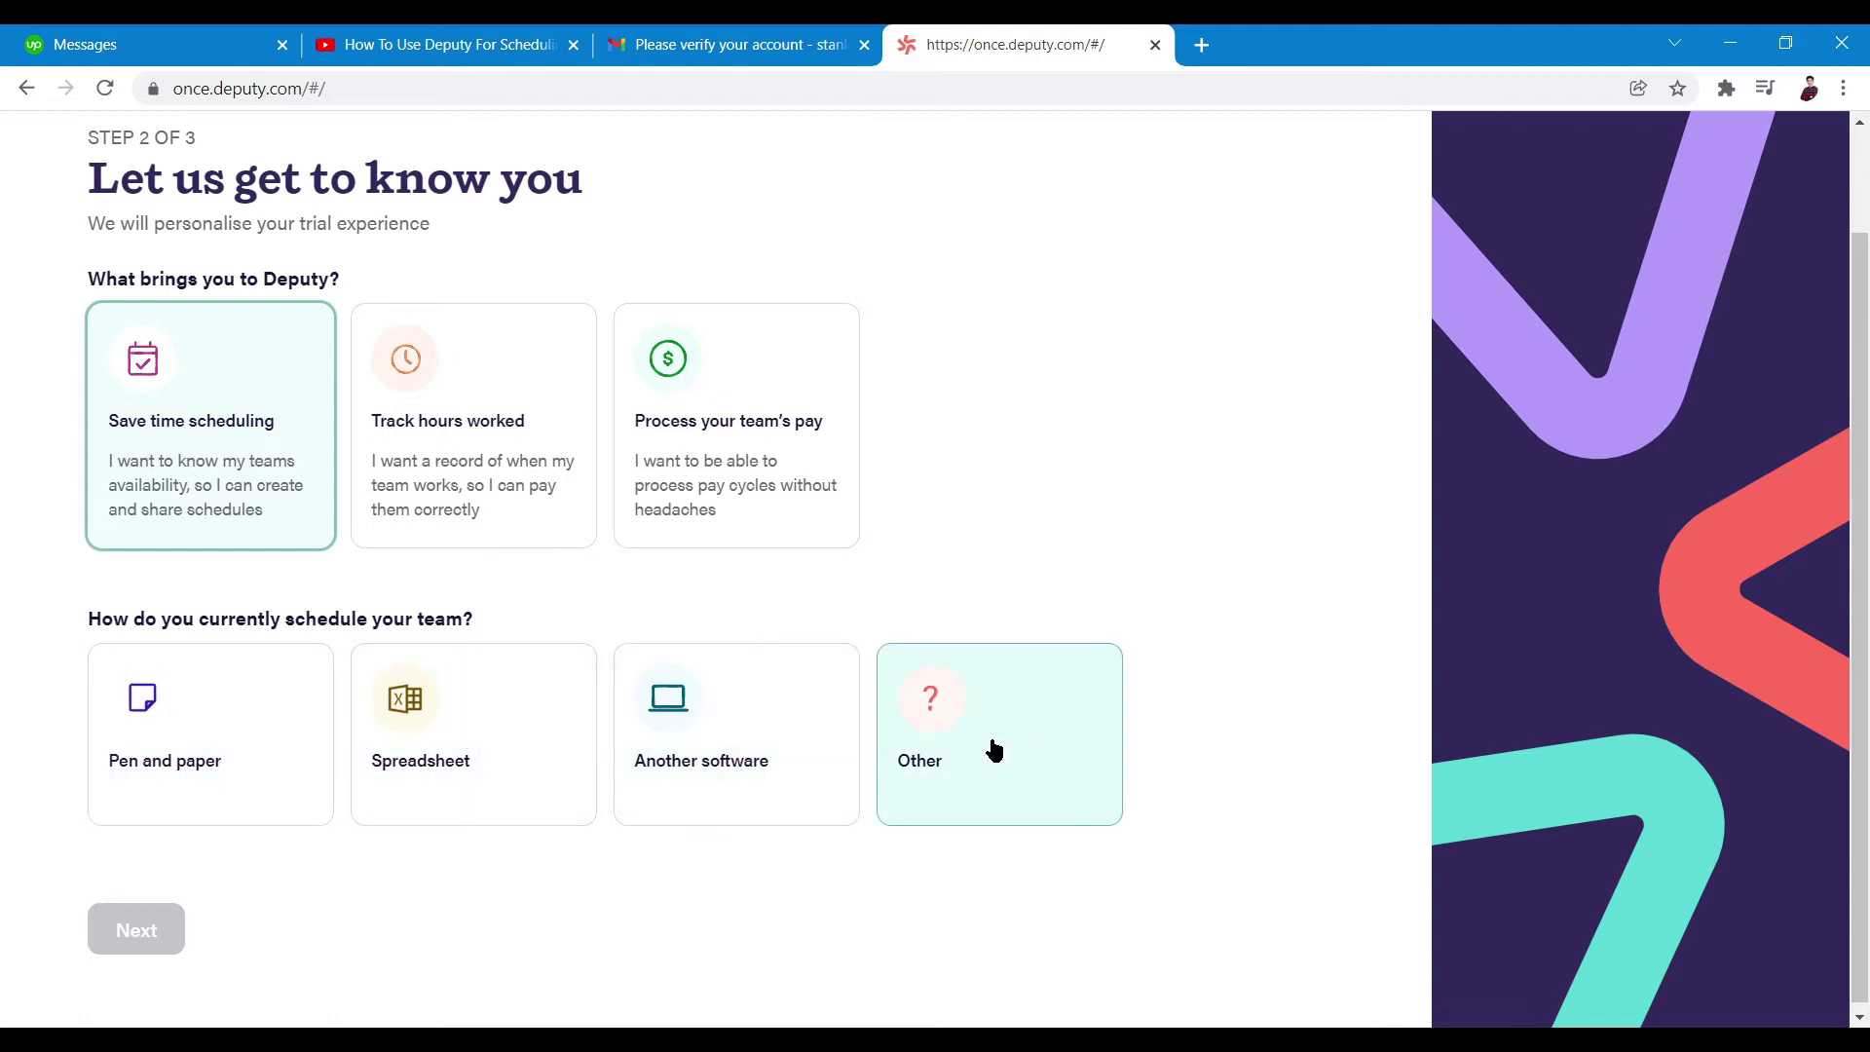
pyautogui.click(497, 792)
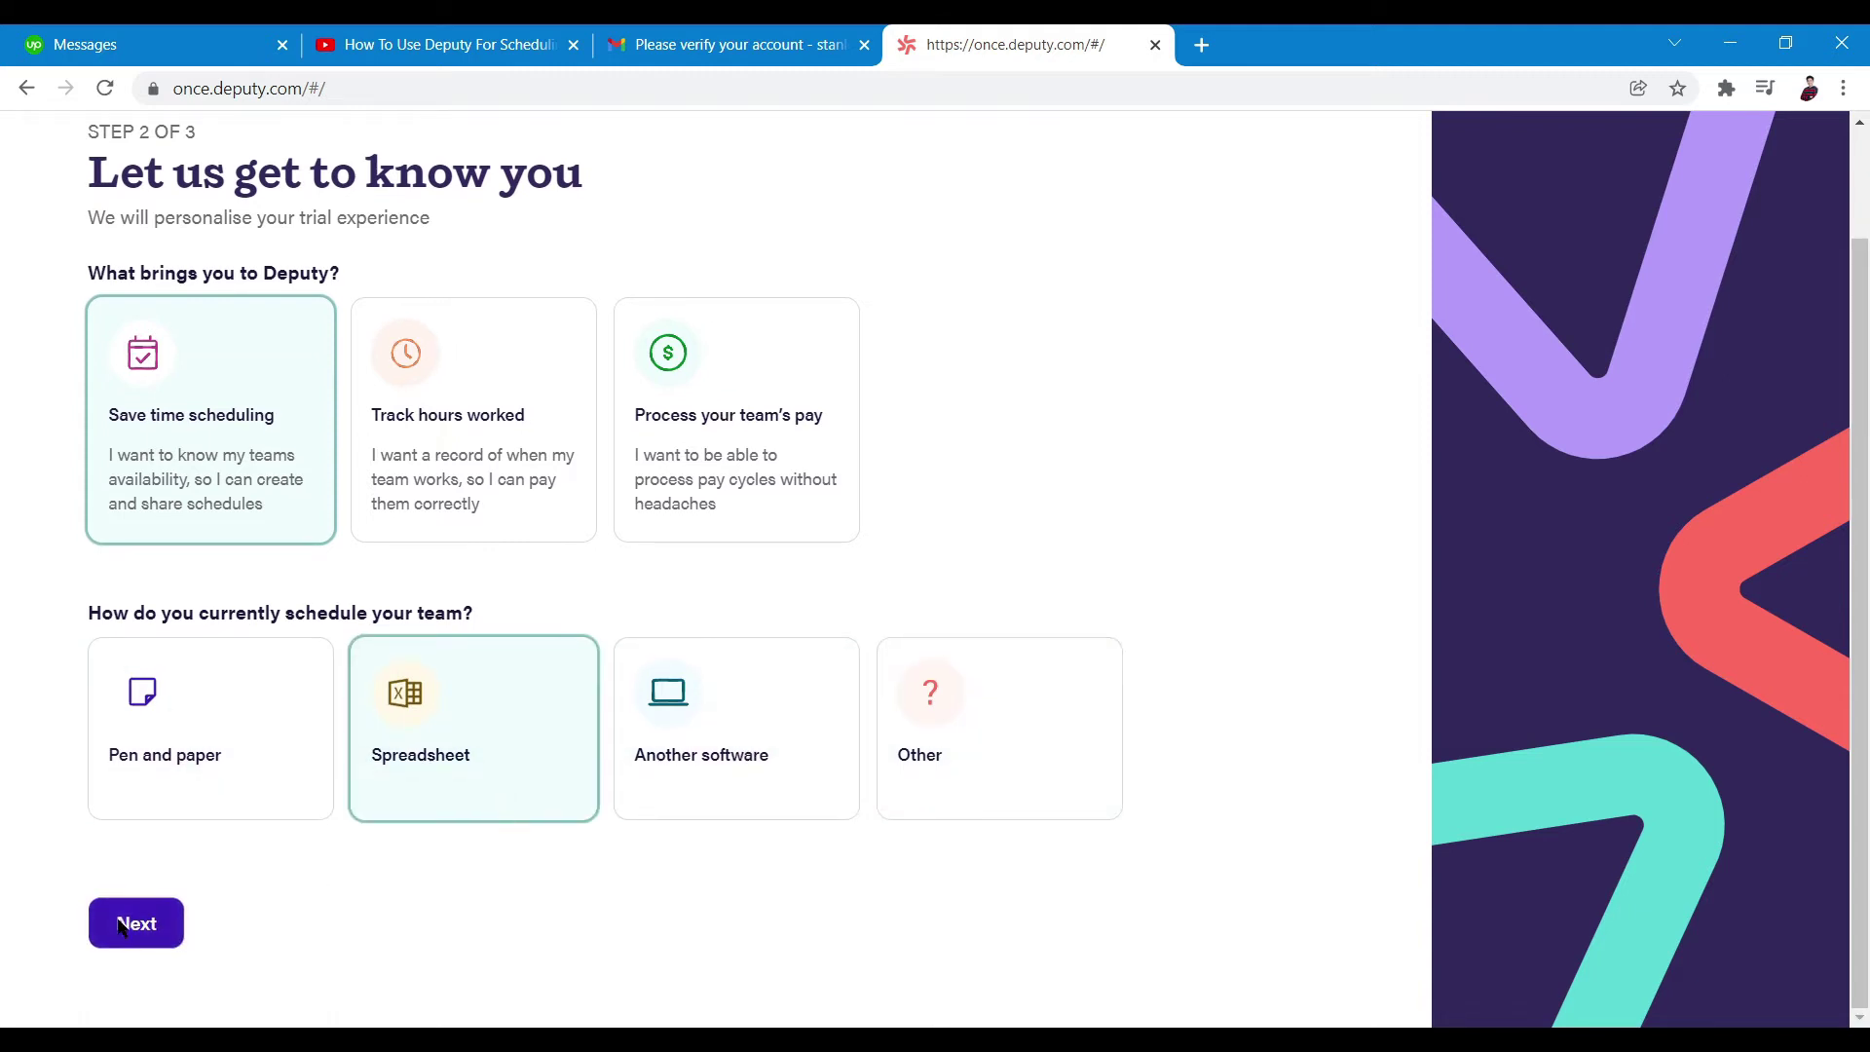
pyautogui.click(137, 922)
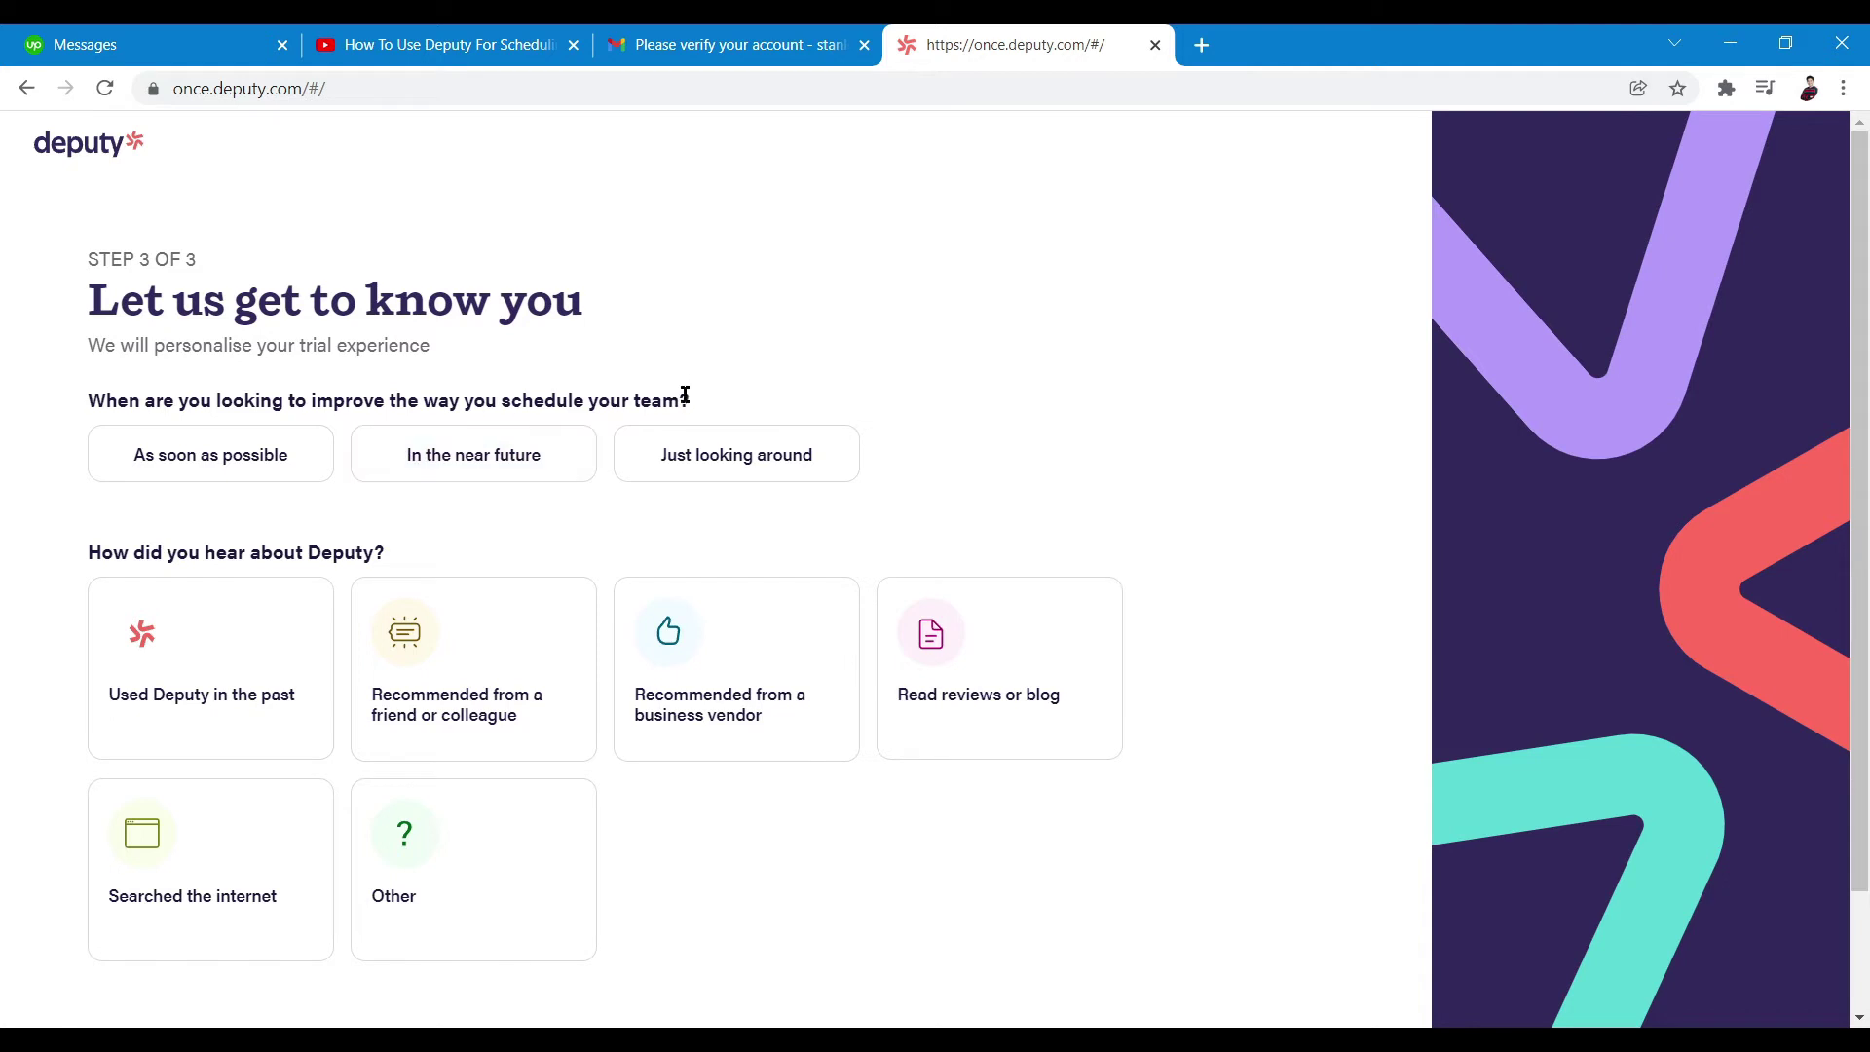
# Answer As soon as possible and Other for how you heard, then create the business
pyautogui.click(272, 464)
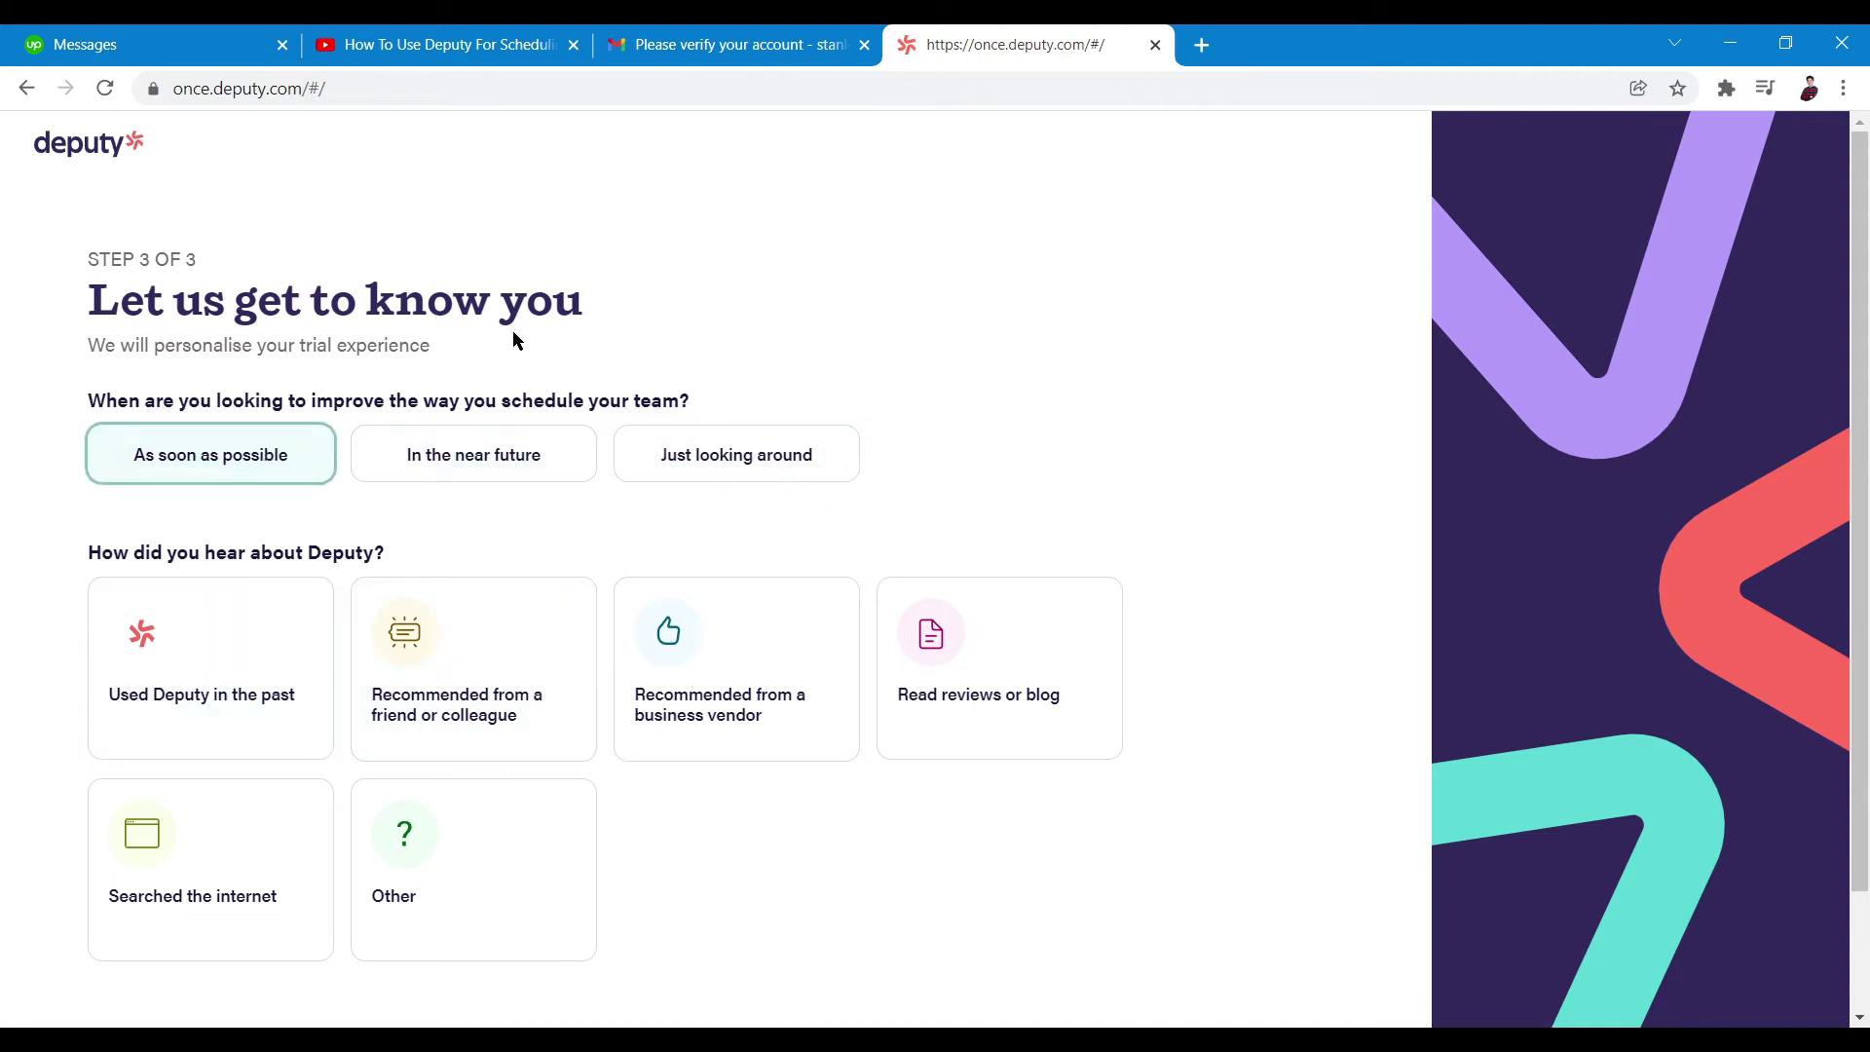
pyautogui.scroll(-2, 481, 718)
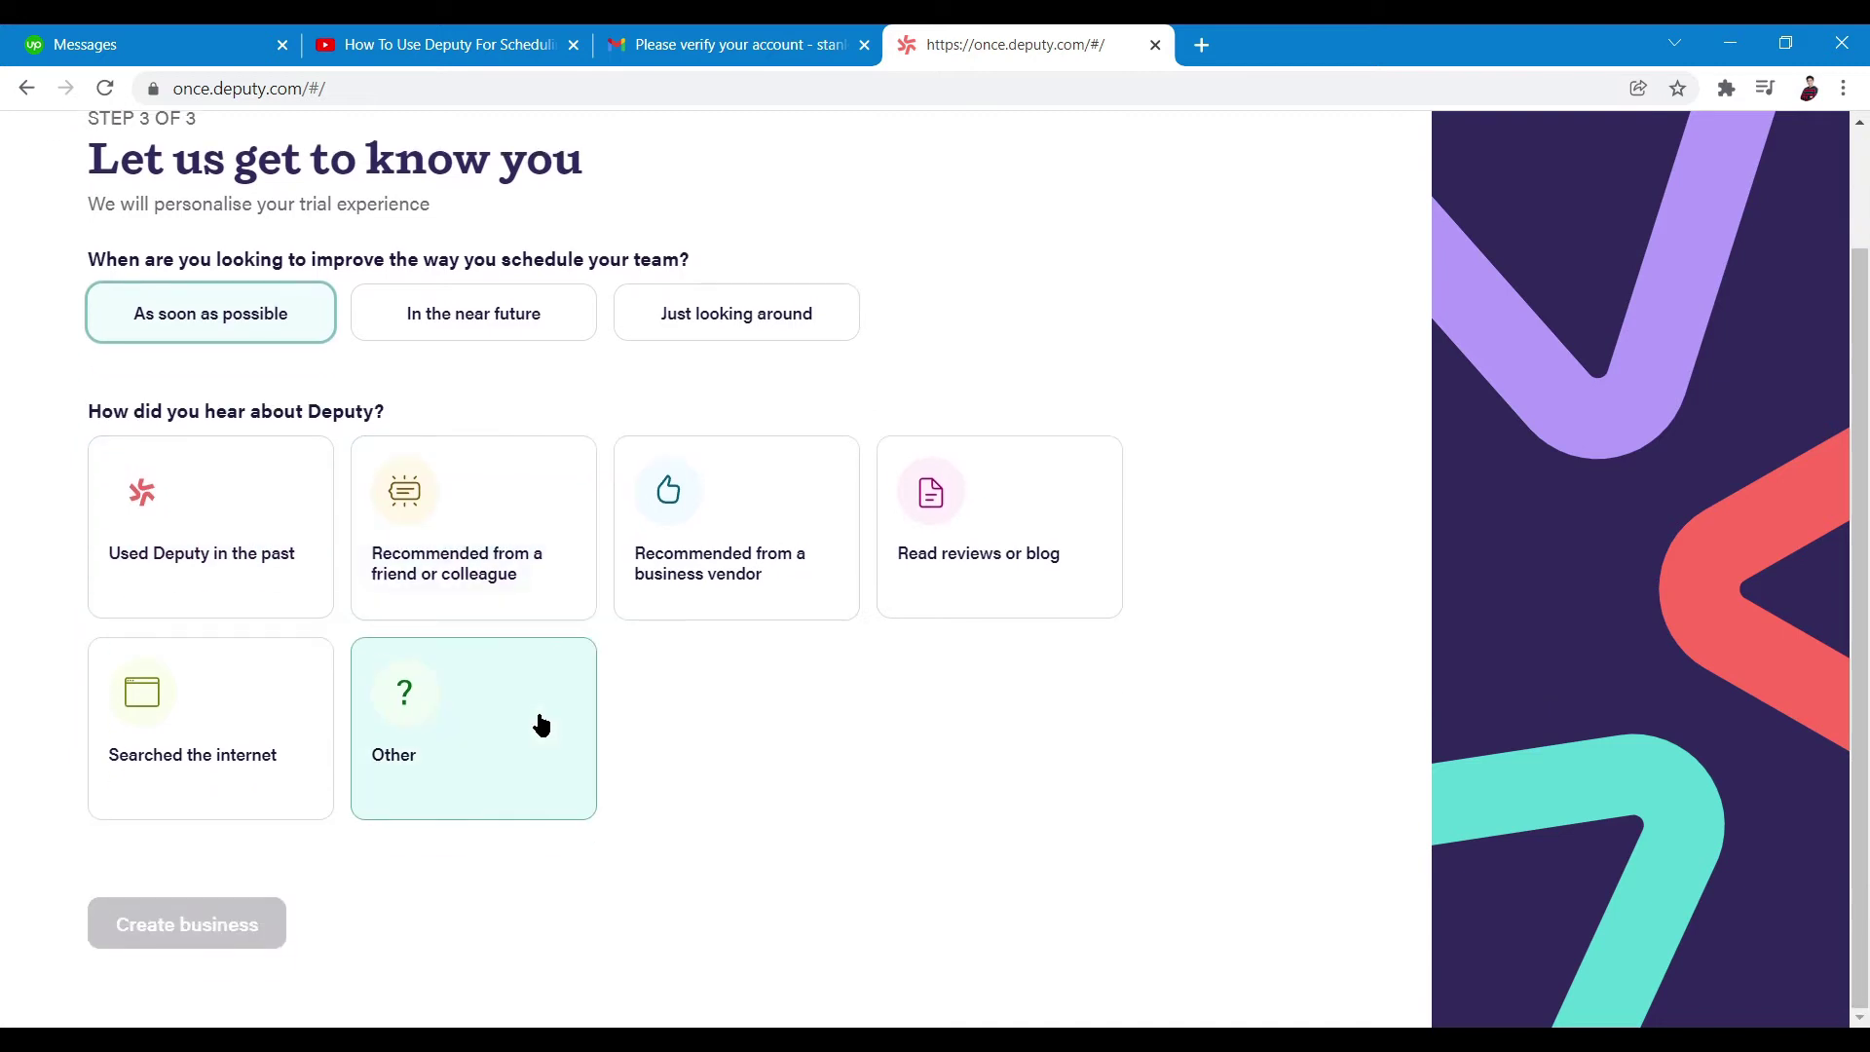
pyautogui.click(521, 769)
pyautogui.click(215, 936)
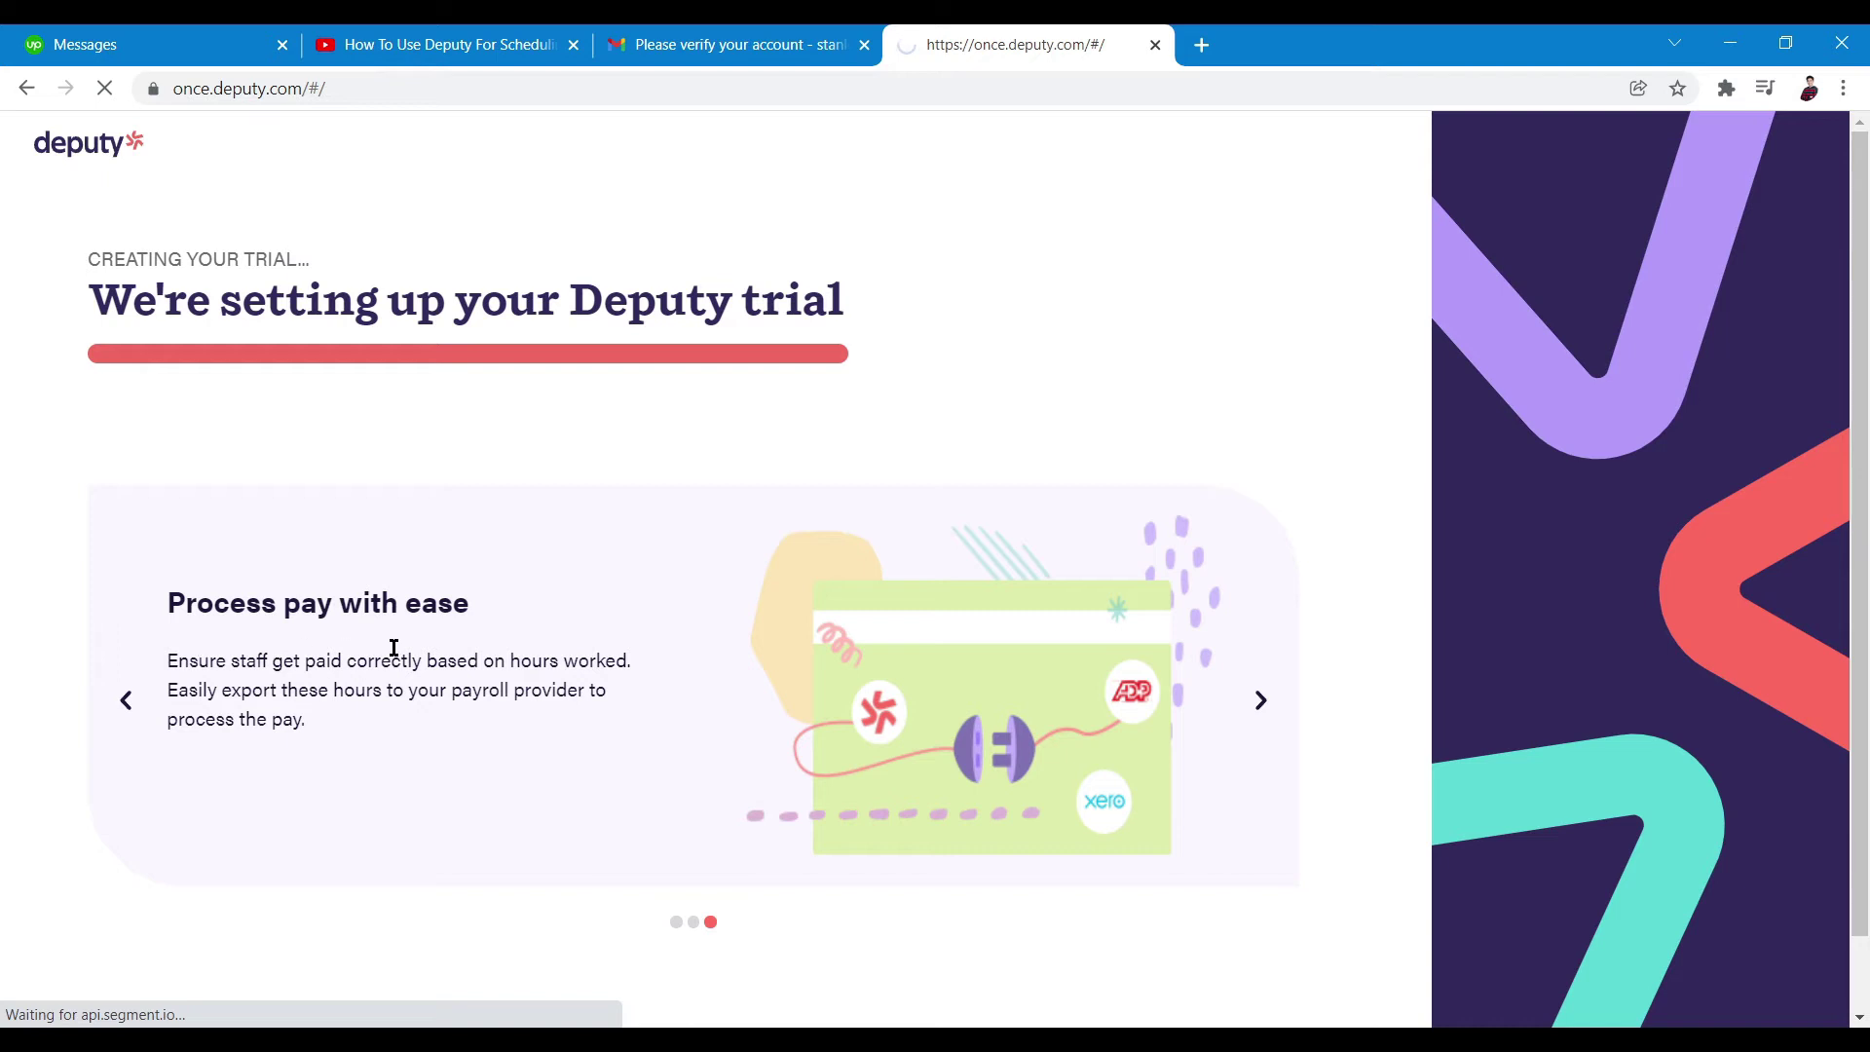
# Wait for the trial to finish setting up and the 20–26 Dec Schedule to load
pyautogui.scroll(-1, 591, 787)
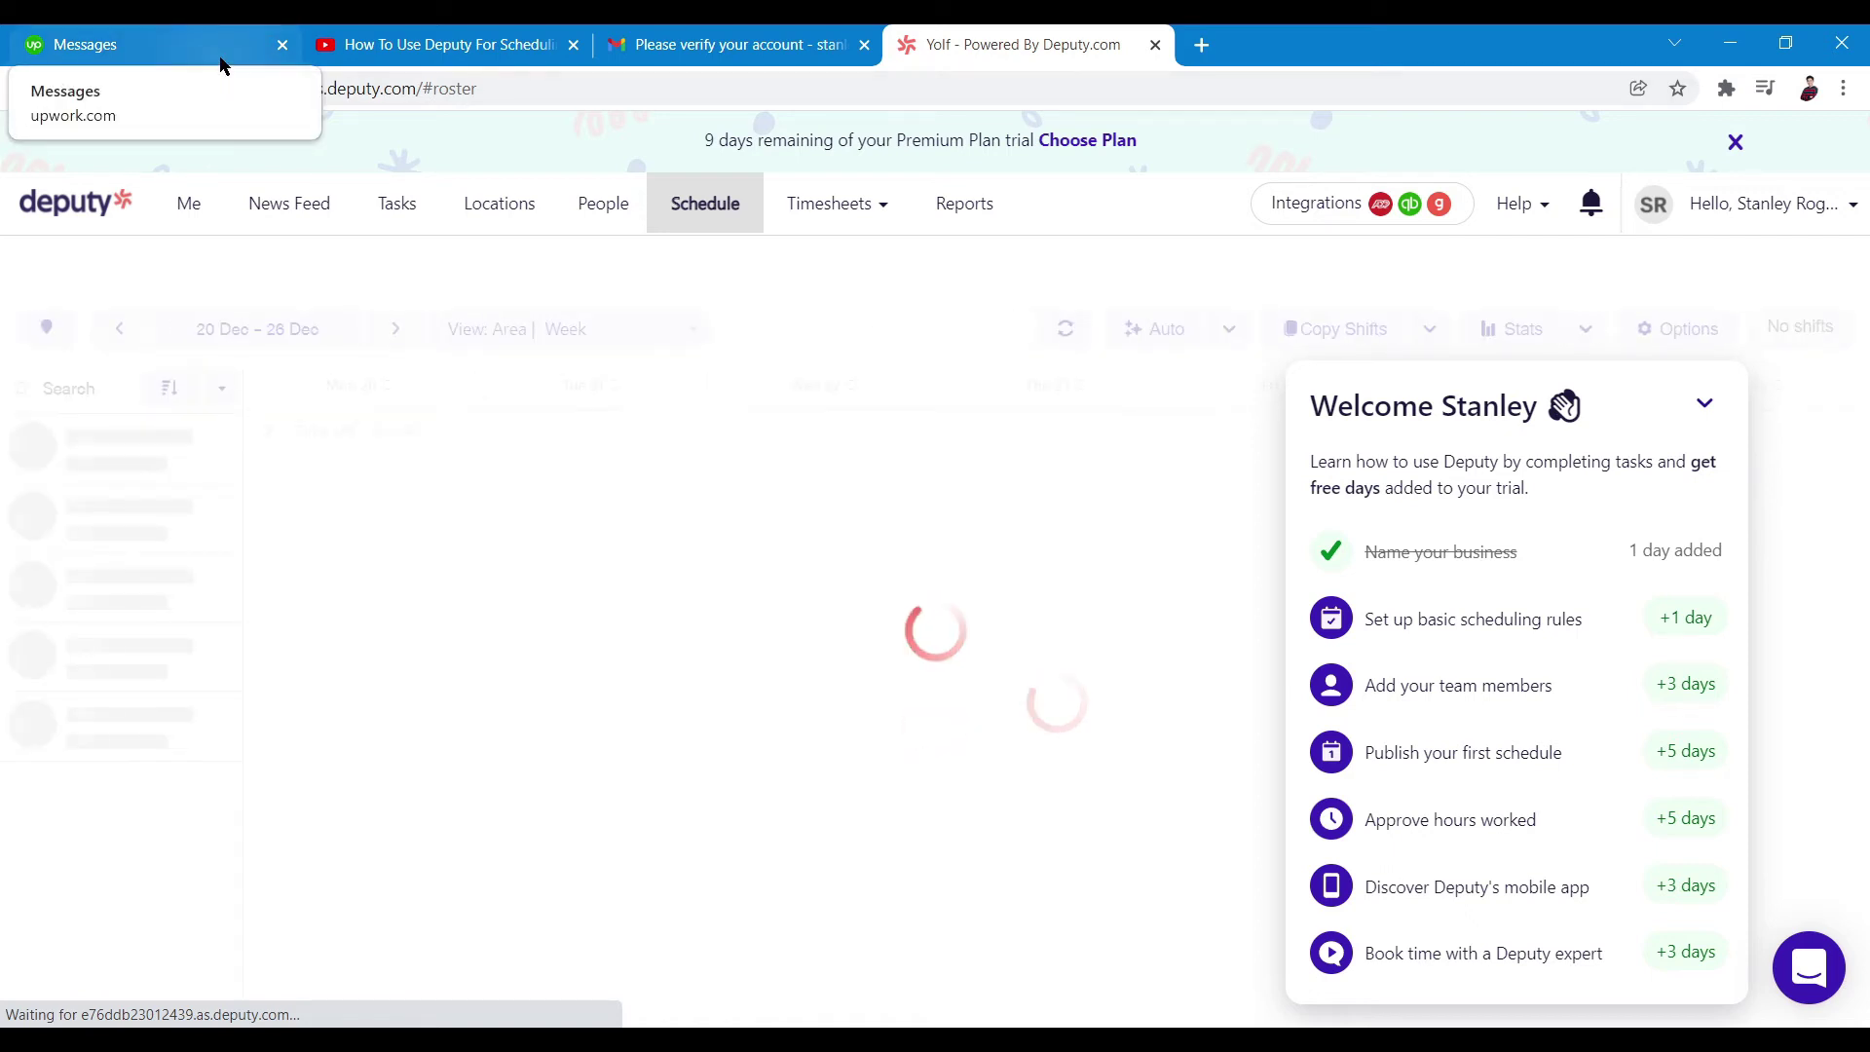
# Collapse the Welcome checklist and close the Premium Plan trial banner
pyautogui.click(1703, 403)
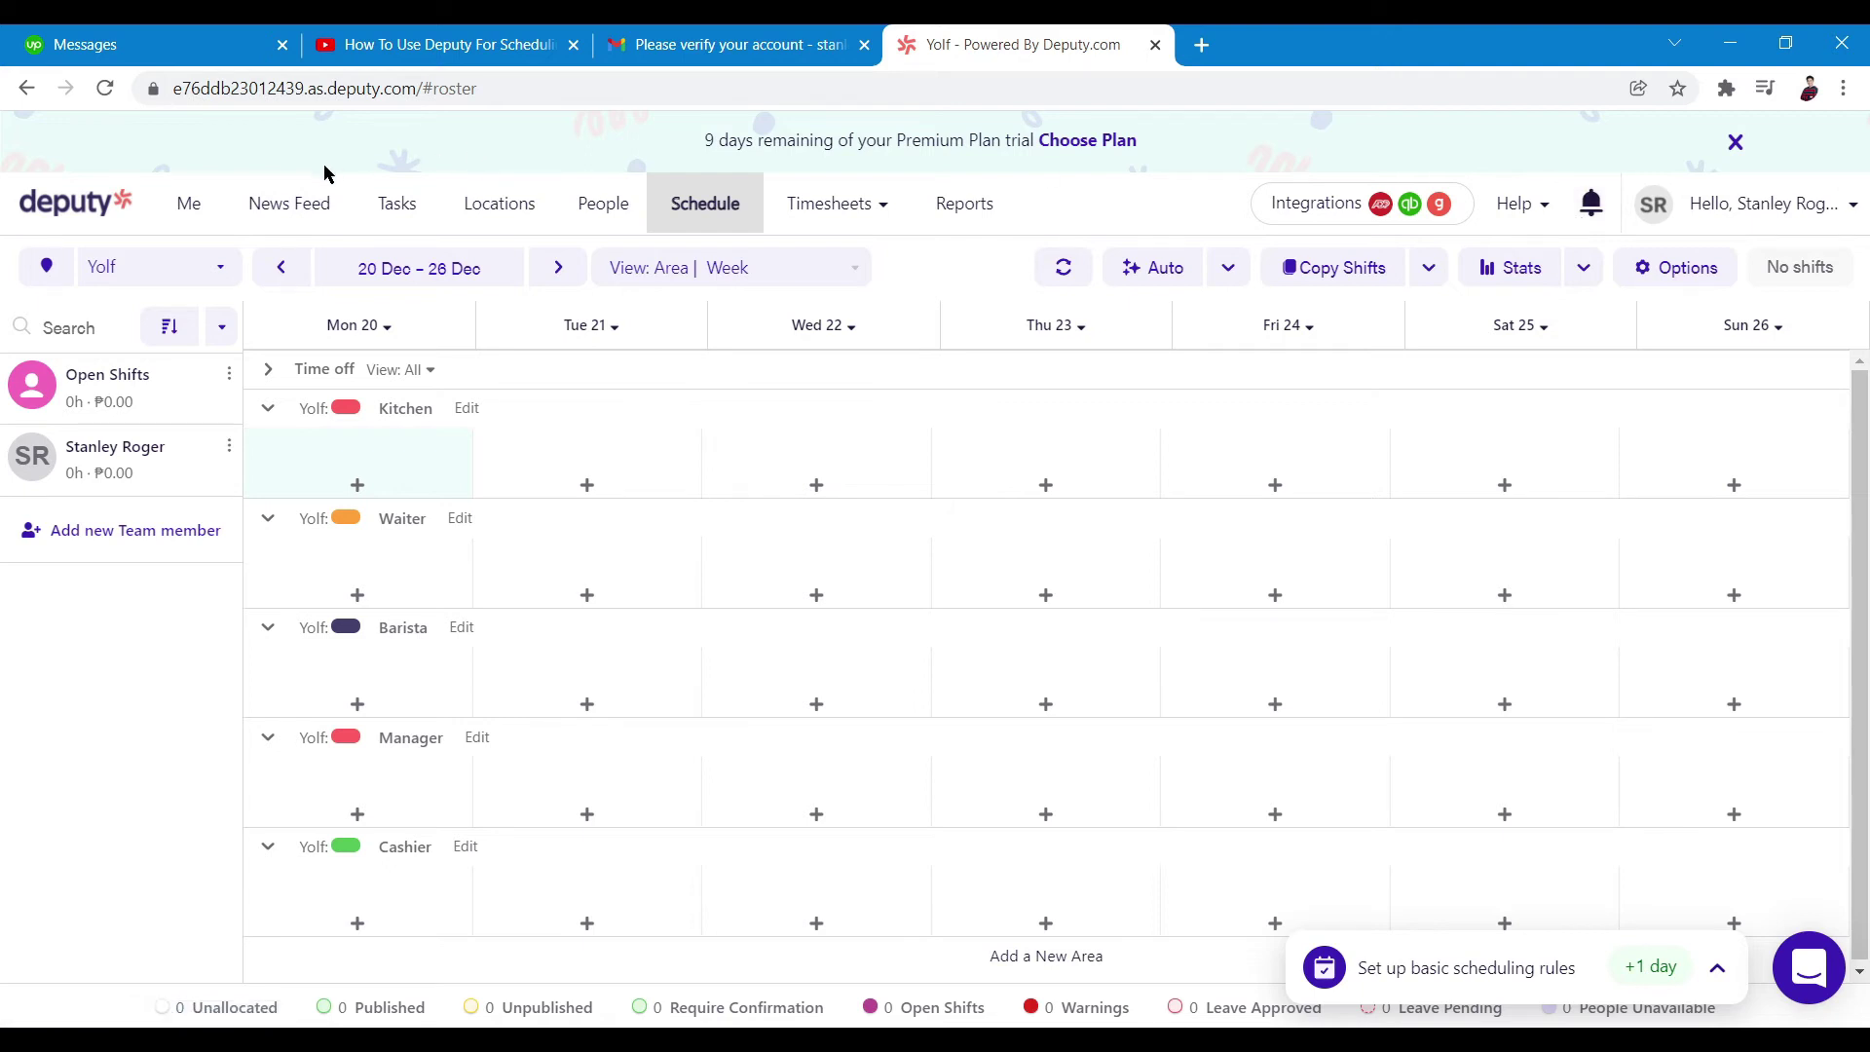
pyautogui.click(1734, 142)
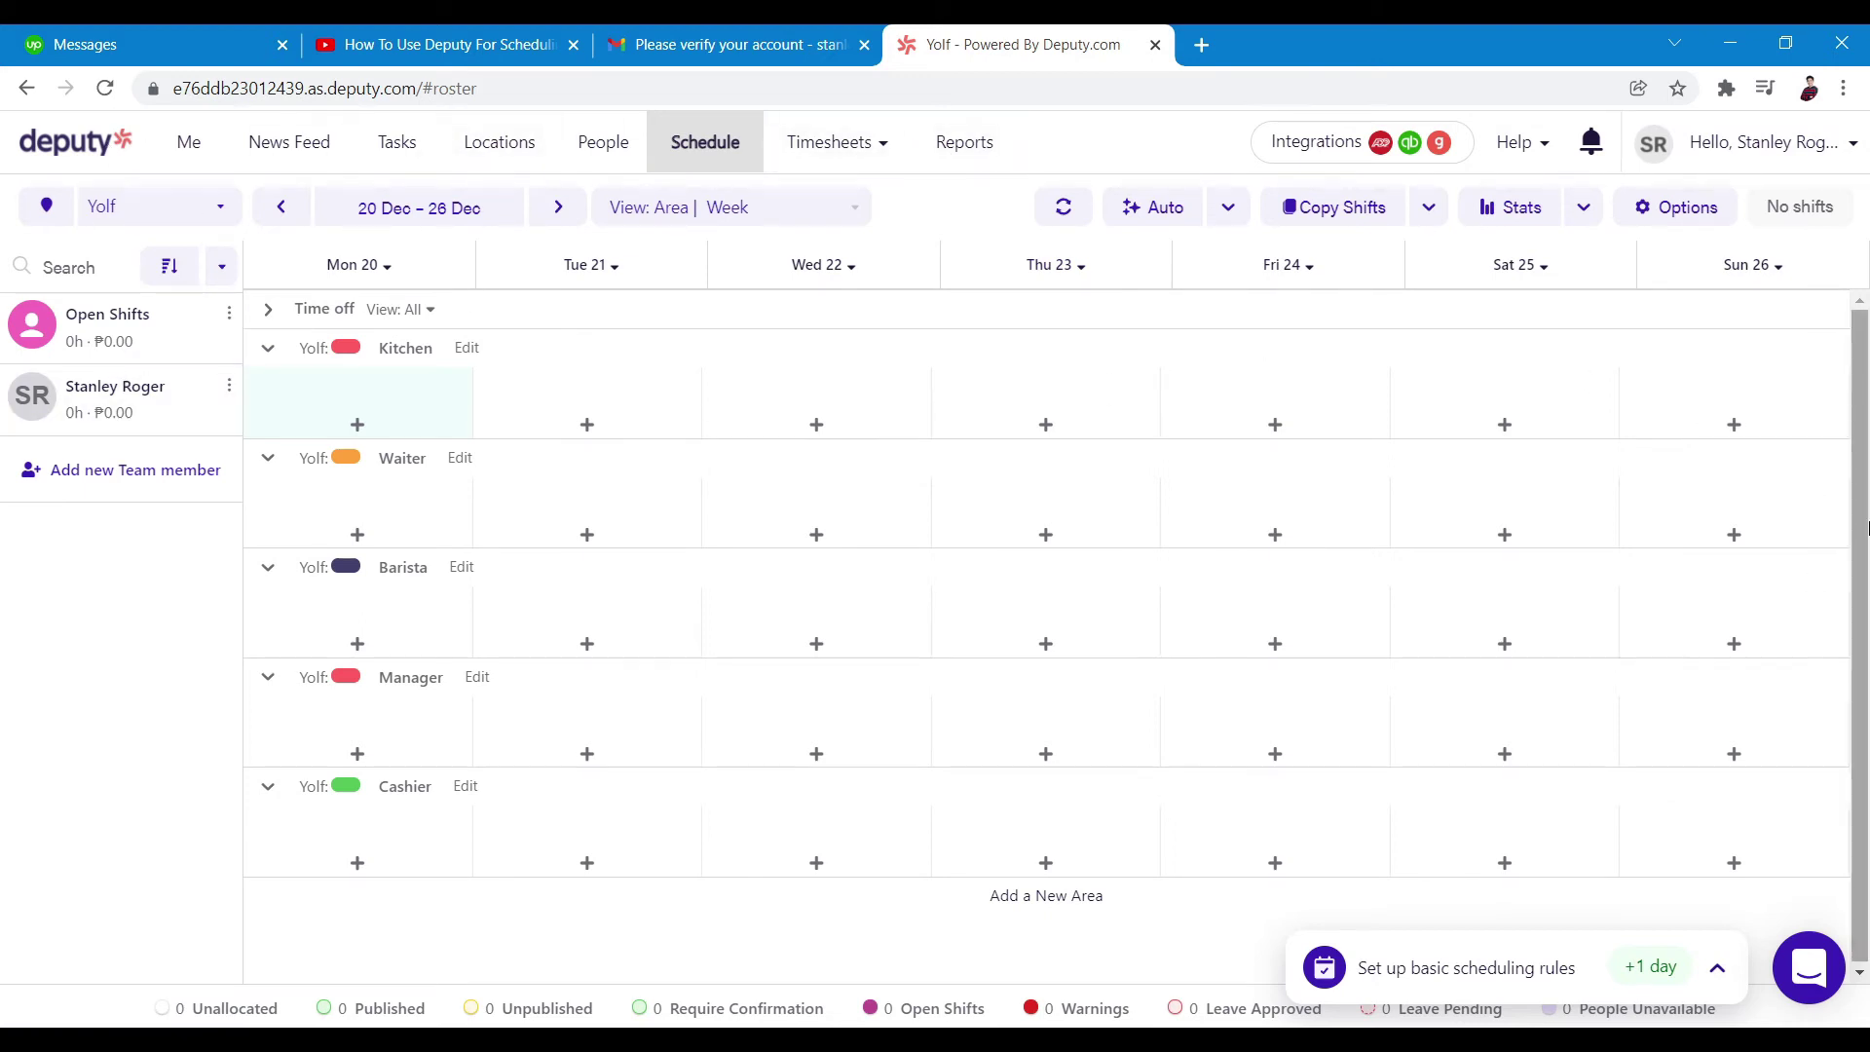
pyautogui.scroll(-1, 1864, 608)
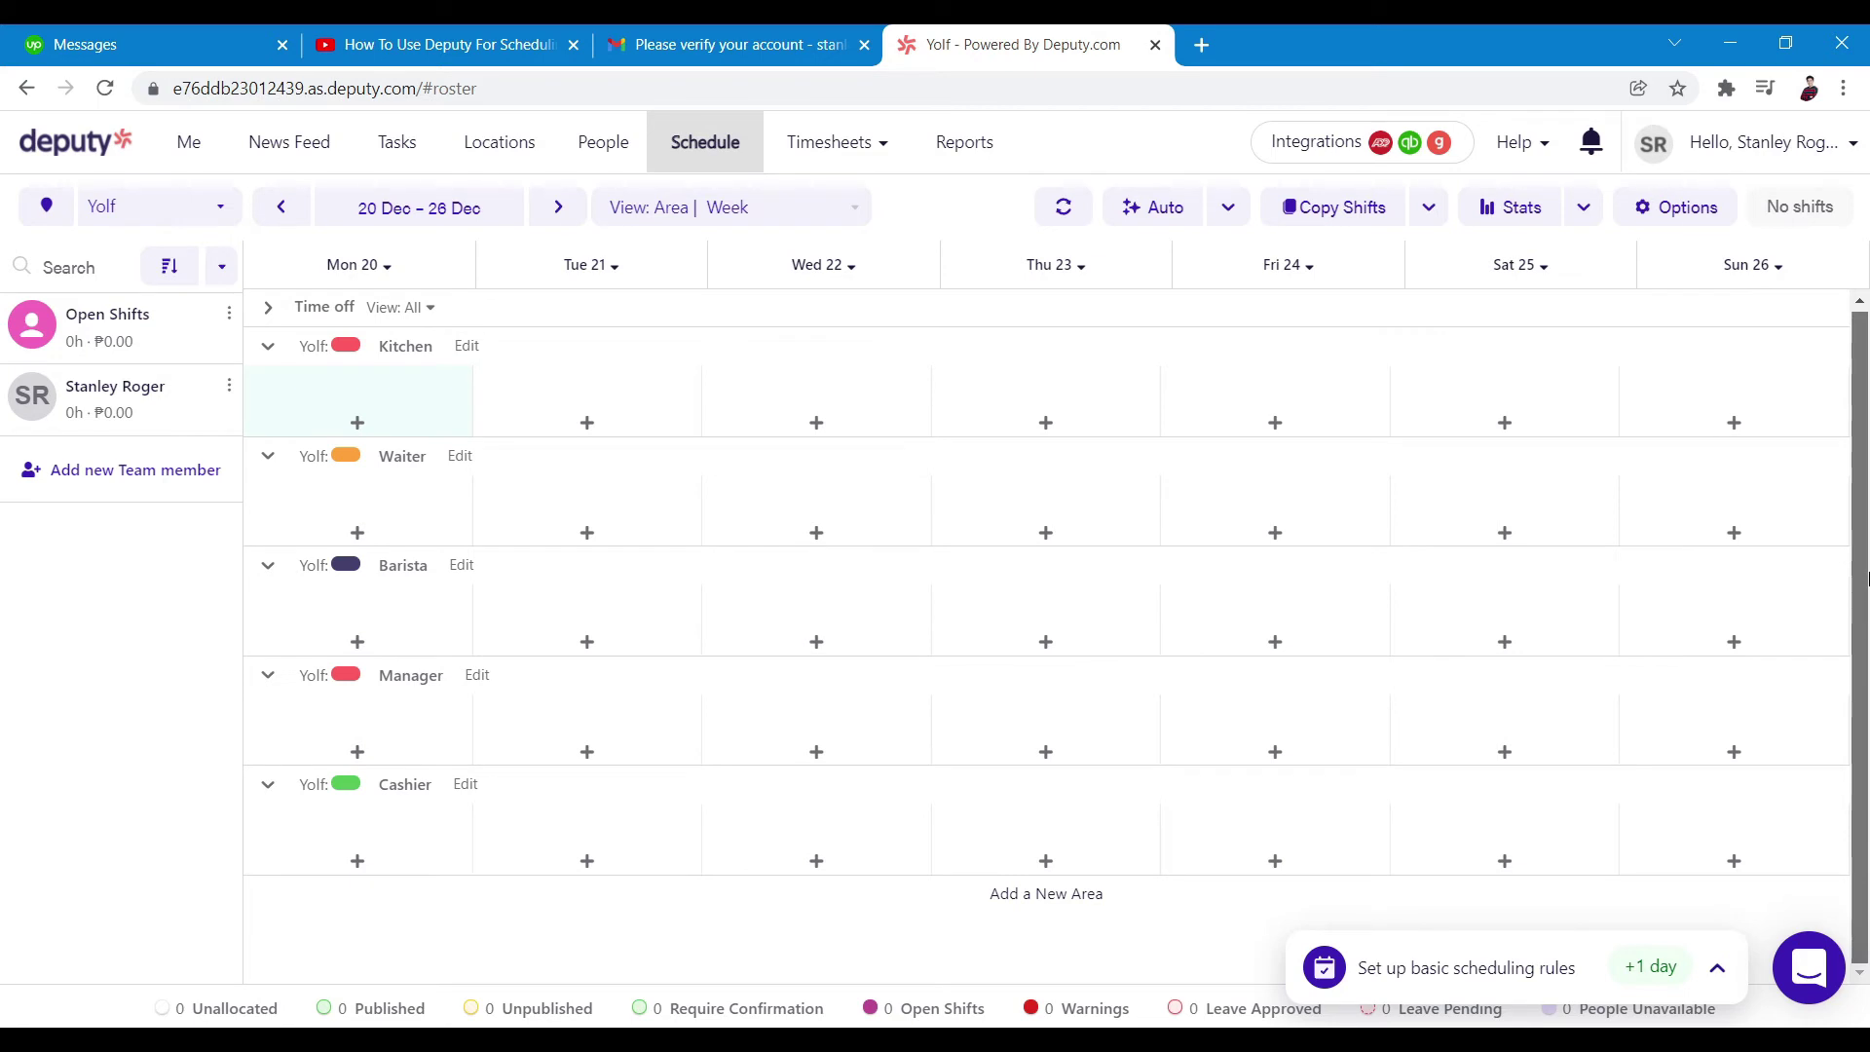
pyautogui.click(1744, 161)
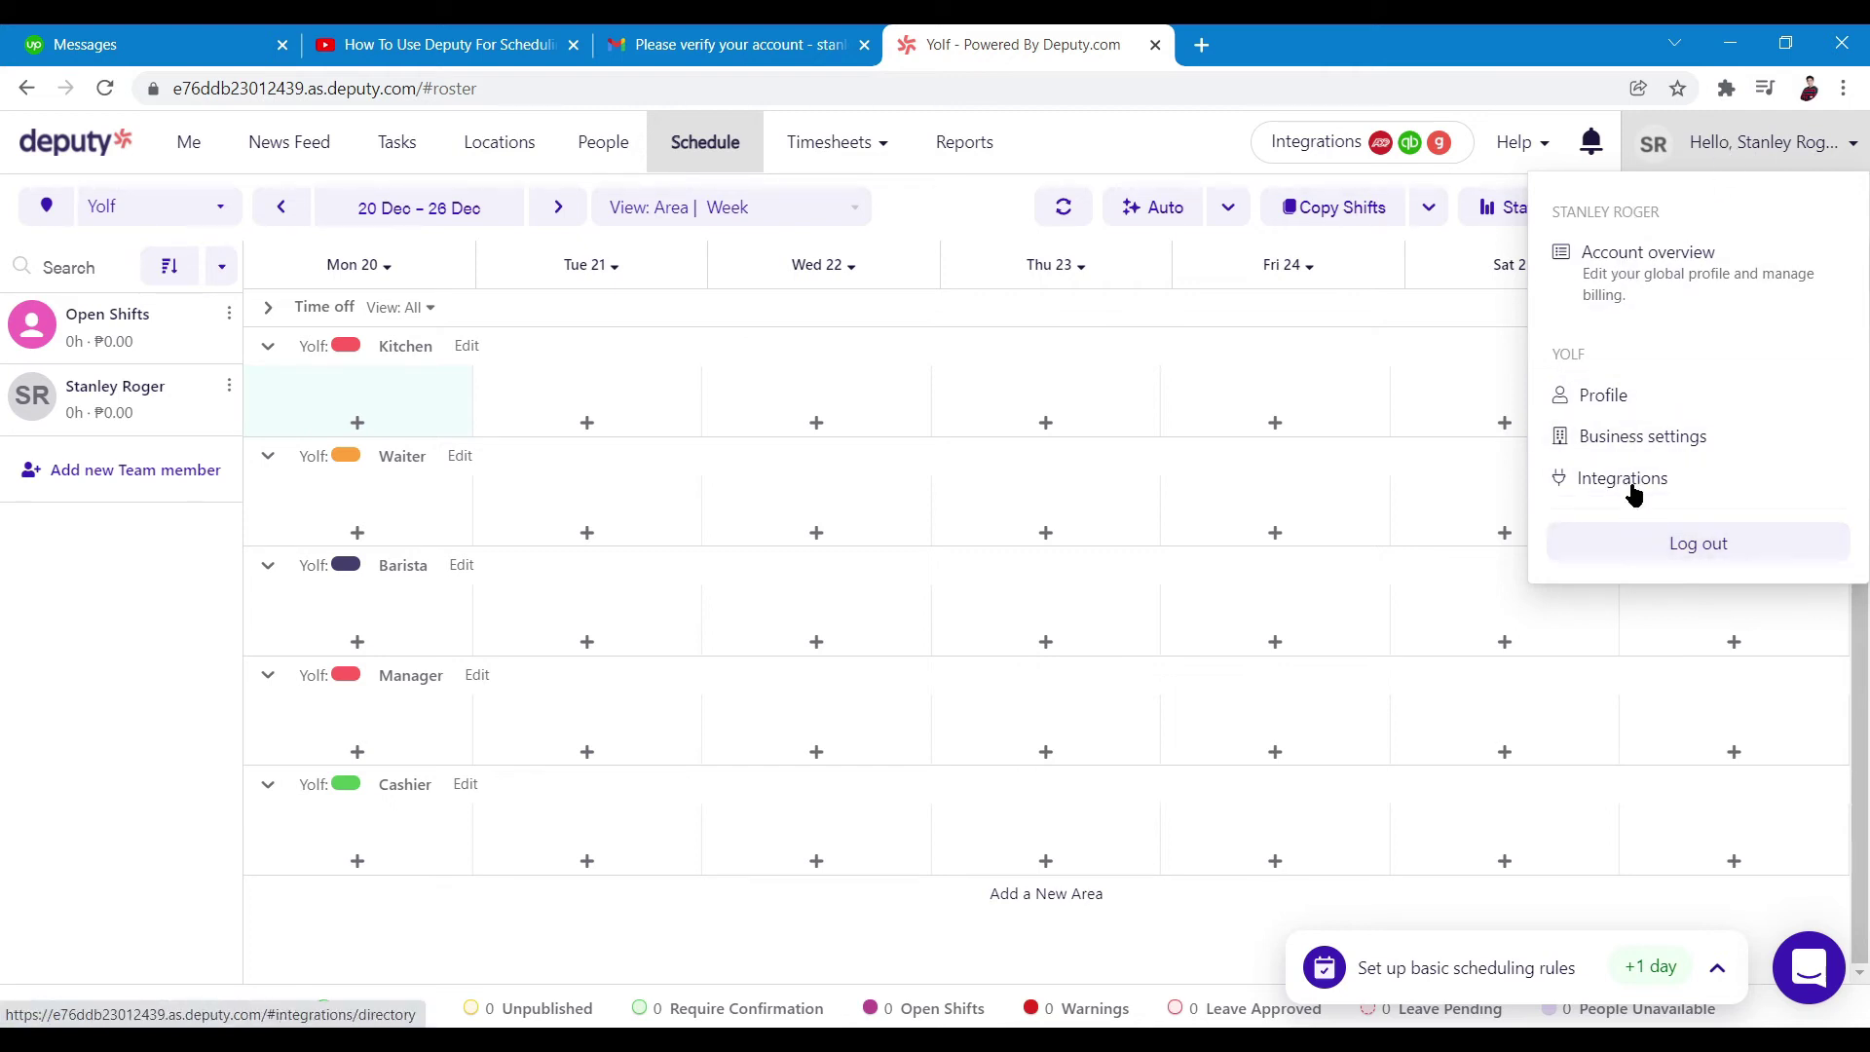
pyautogui.click(1689, 149)
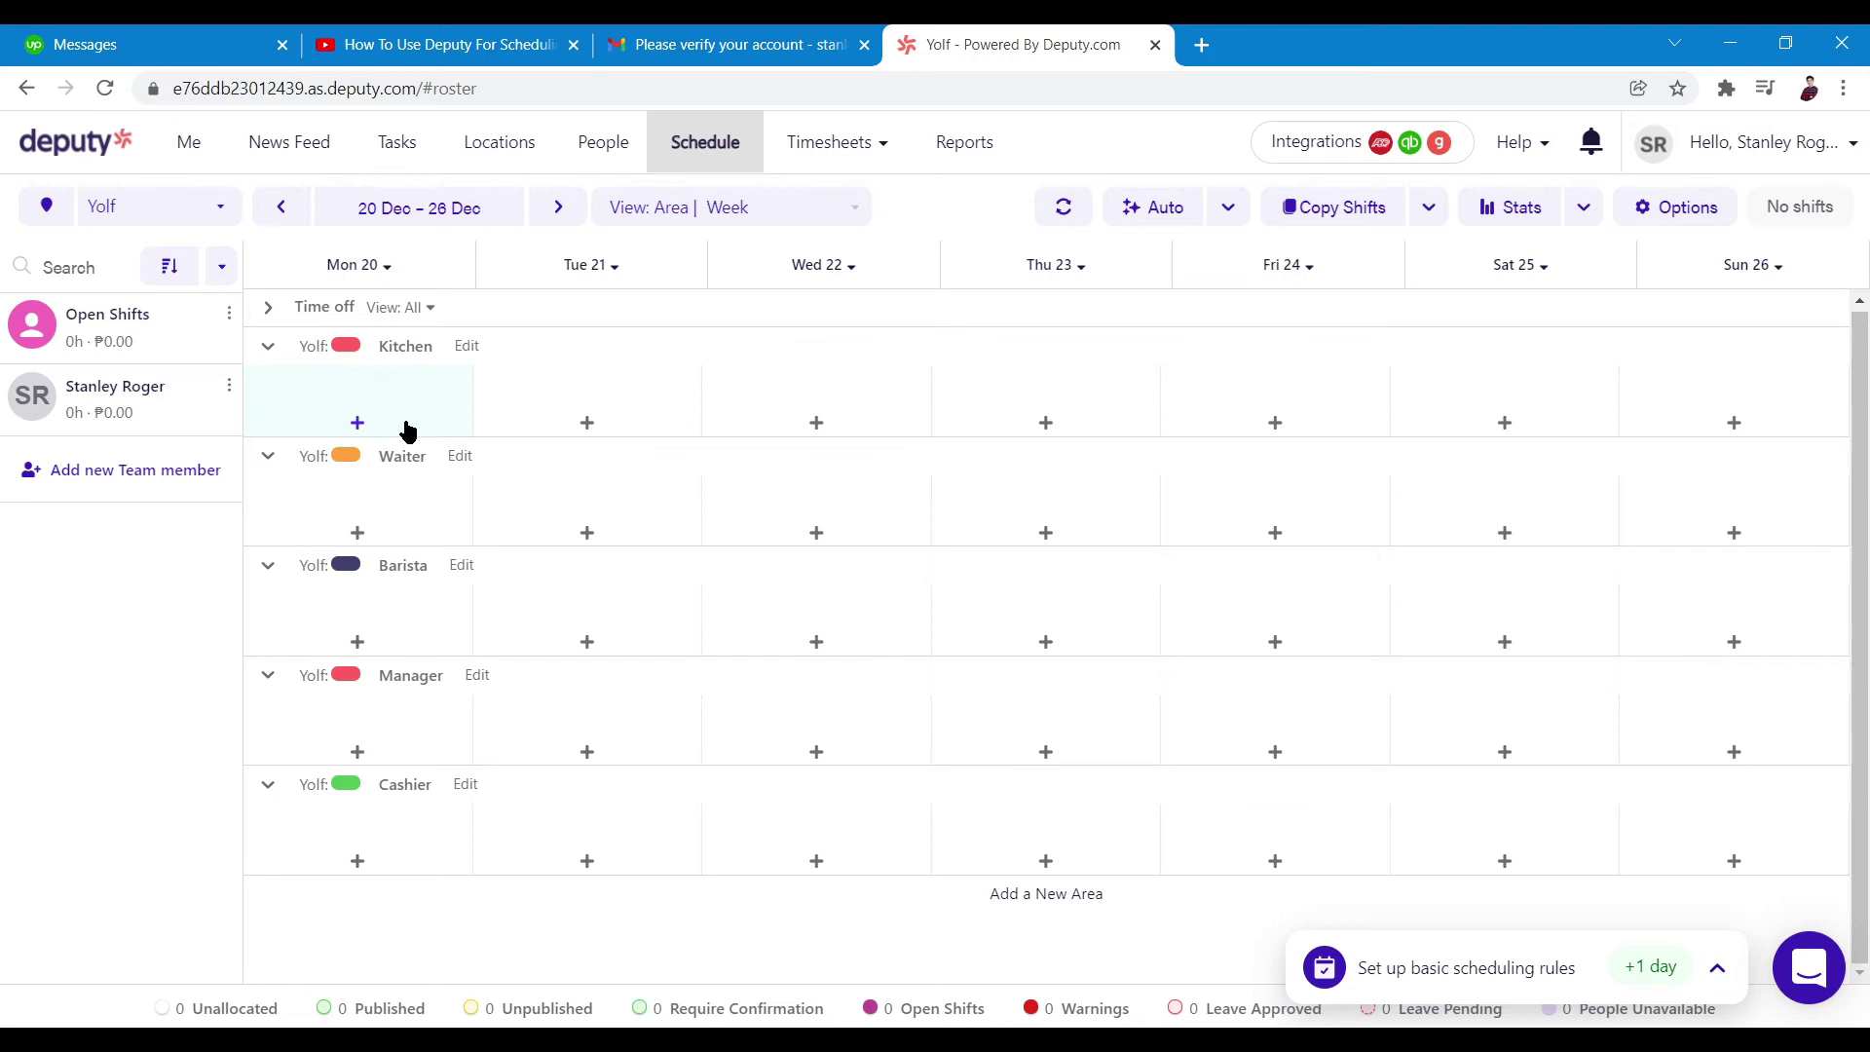
# Create a Mon 20 Dec Kitchen shift, 9:00 AM–5:00 PM, leaving it as Empty Shift
pyautogui.click(350, 424)
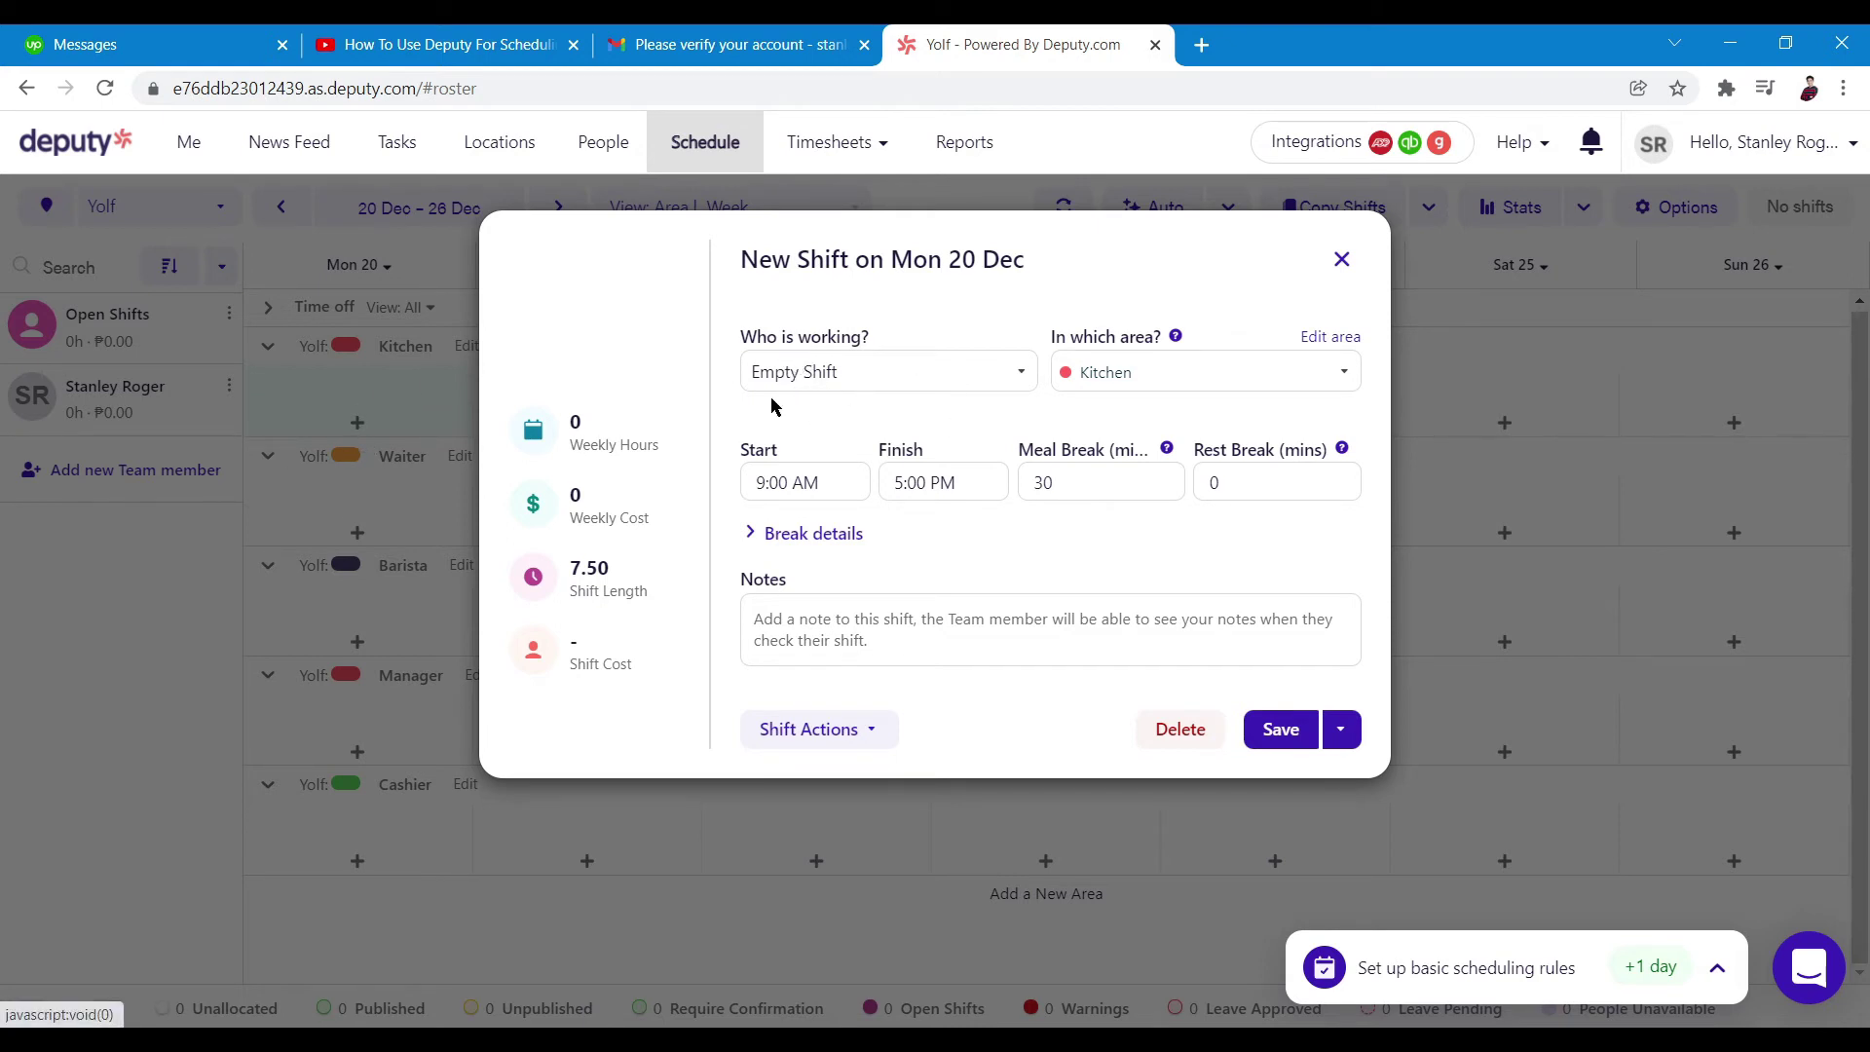
pyautogui.click(1014, 372)
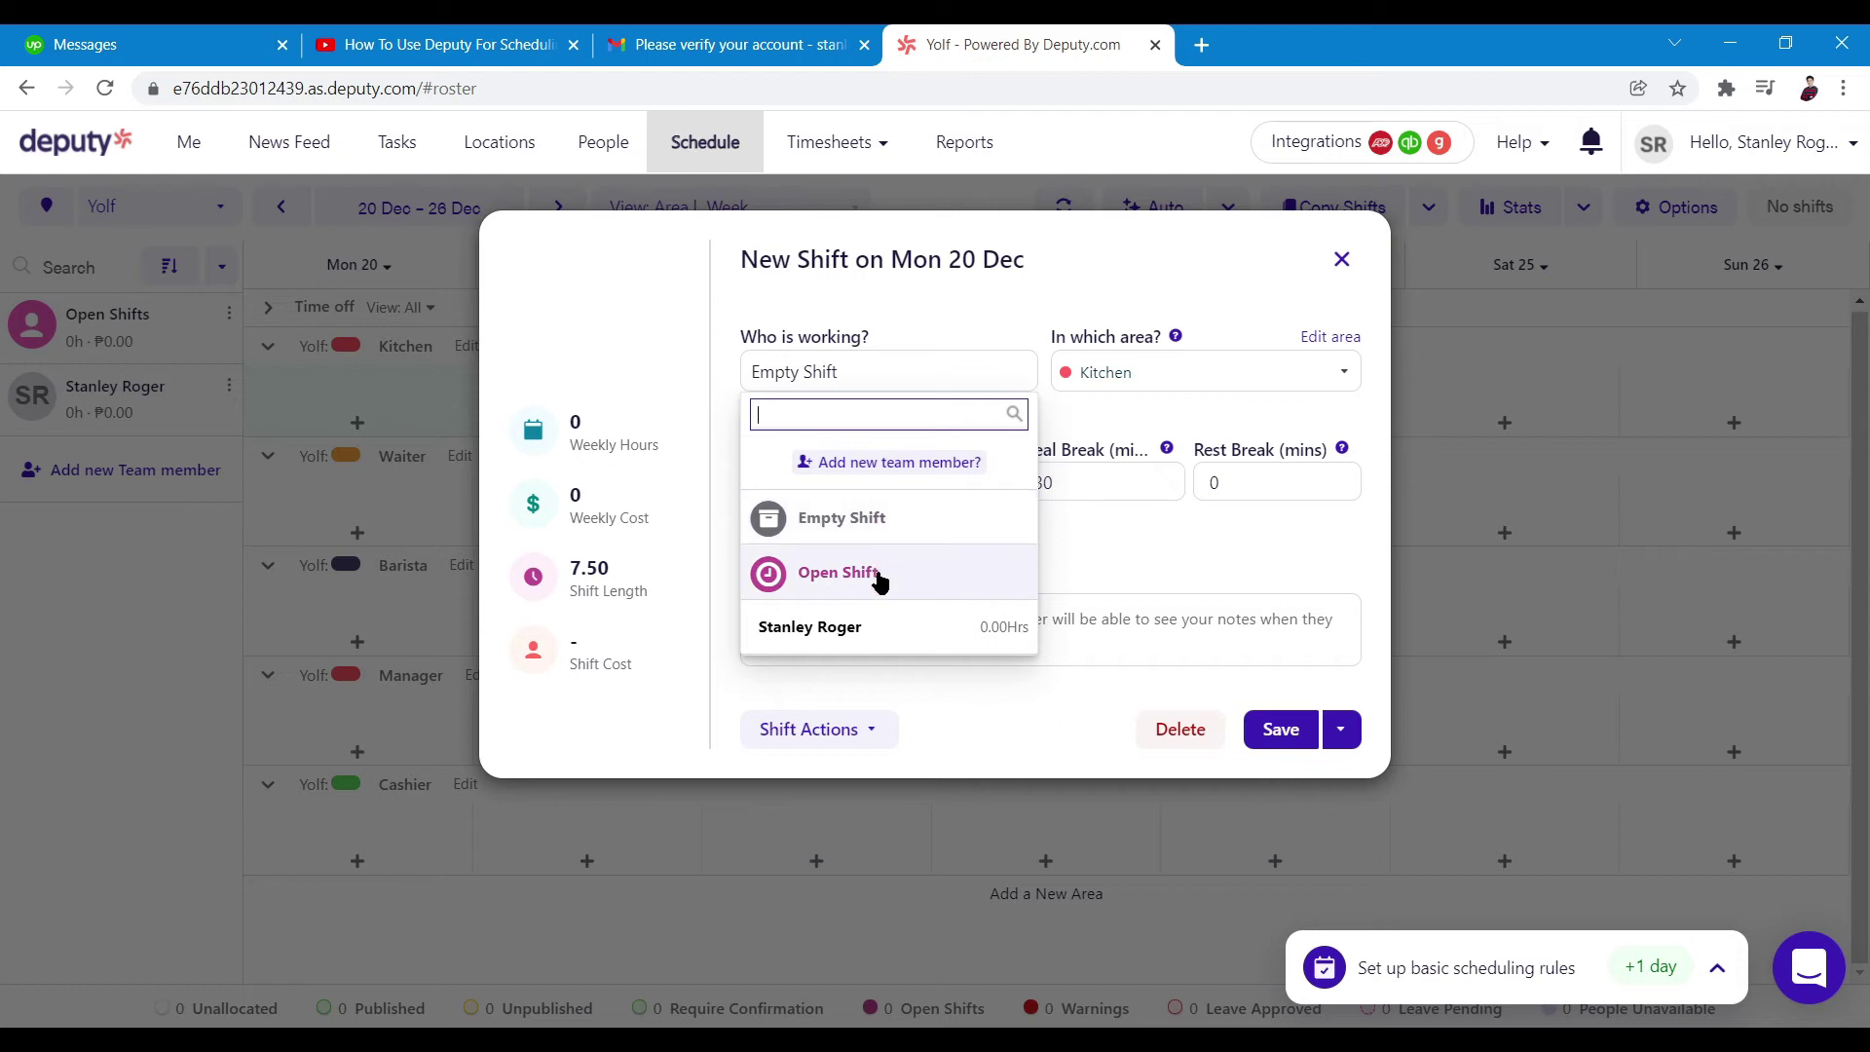
pyautogui.click(975, 324)
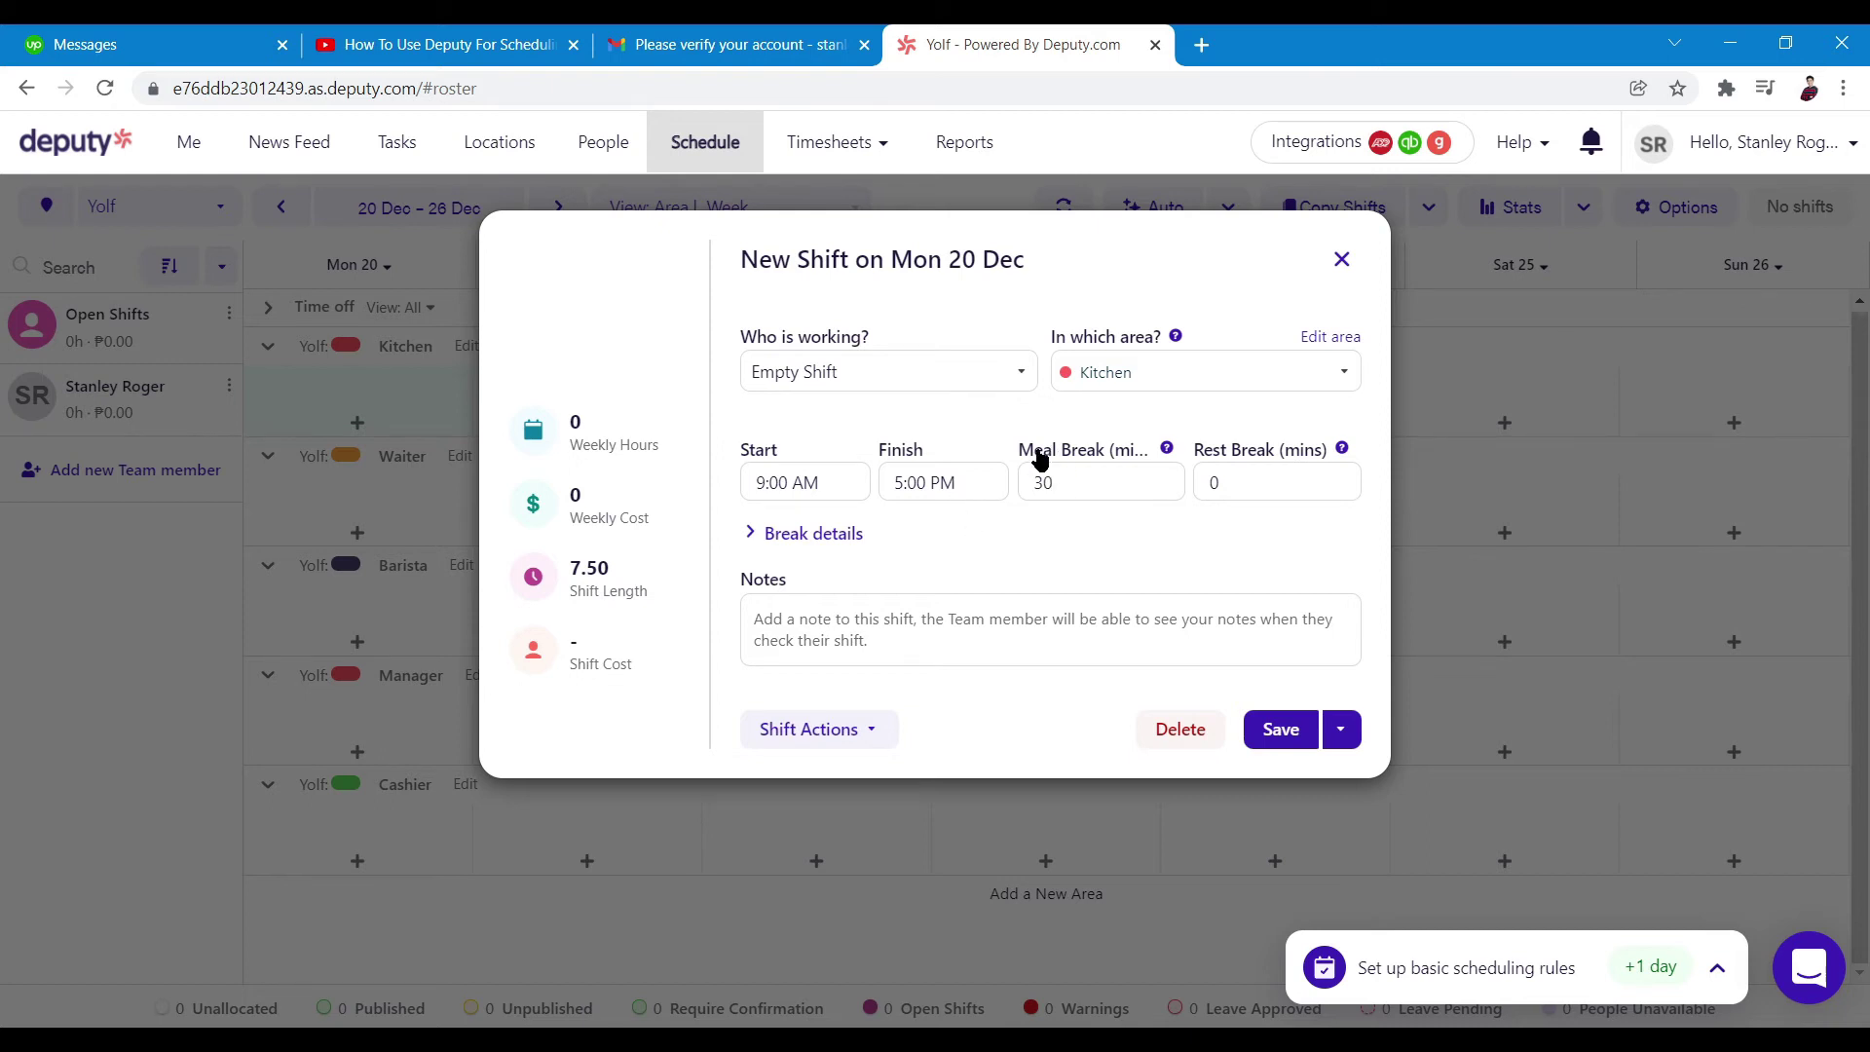
pyautogui.moveTo(1311, 448)
# Look over Shift Actions and the repeat options, then close the shift form without saving
pyautogui.click(866, 733)
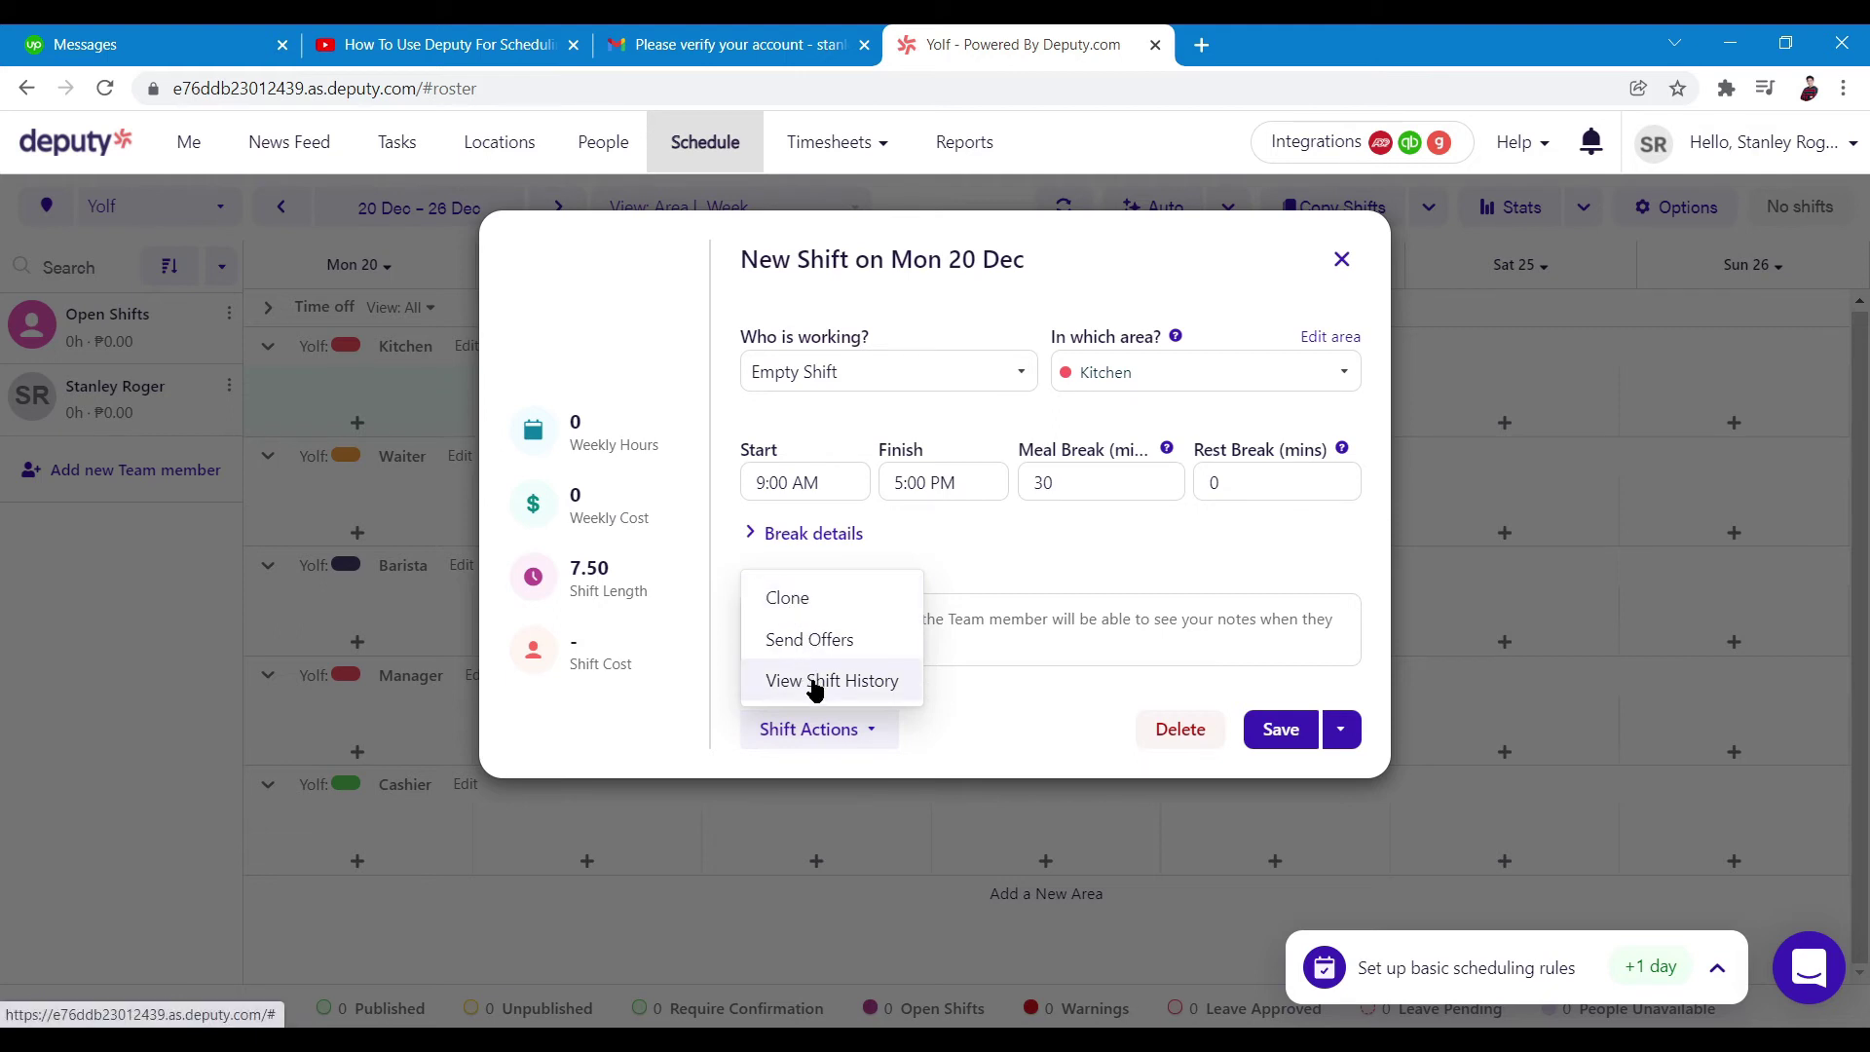
pyautogui.click(956, 715)
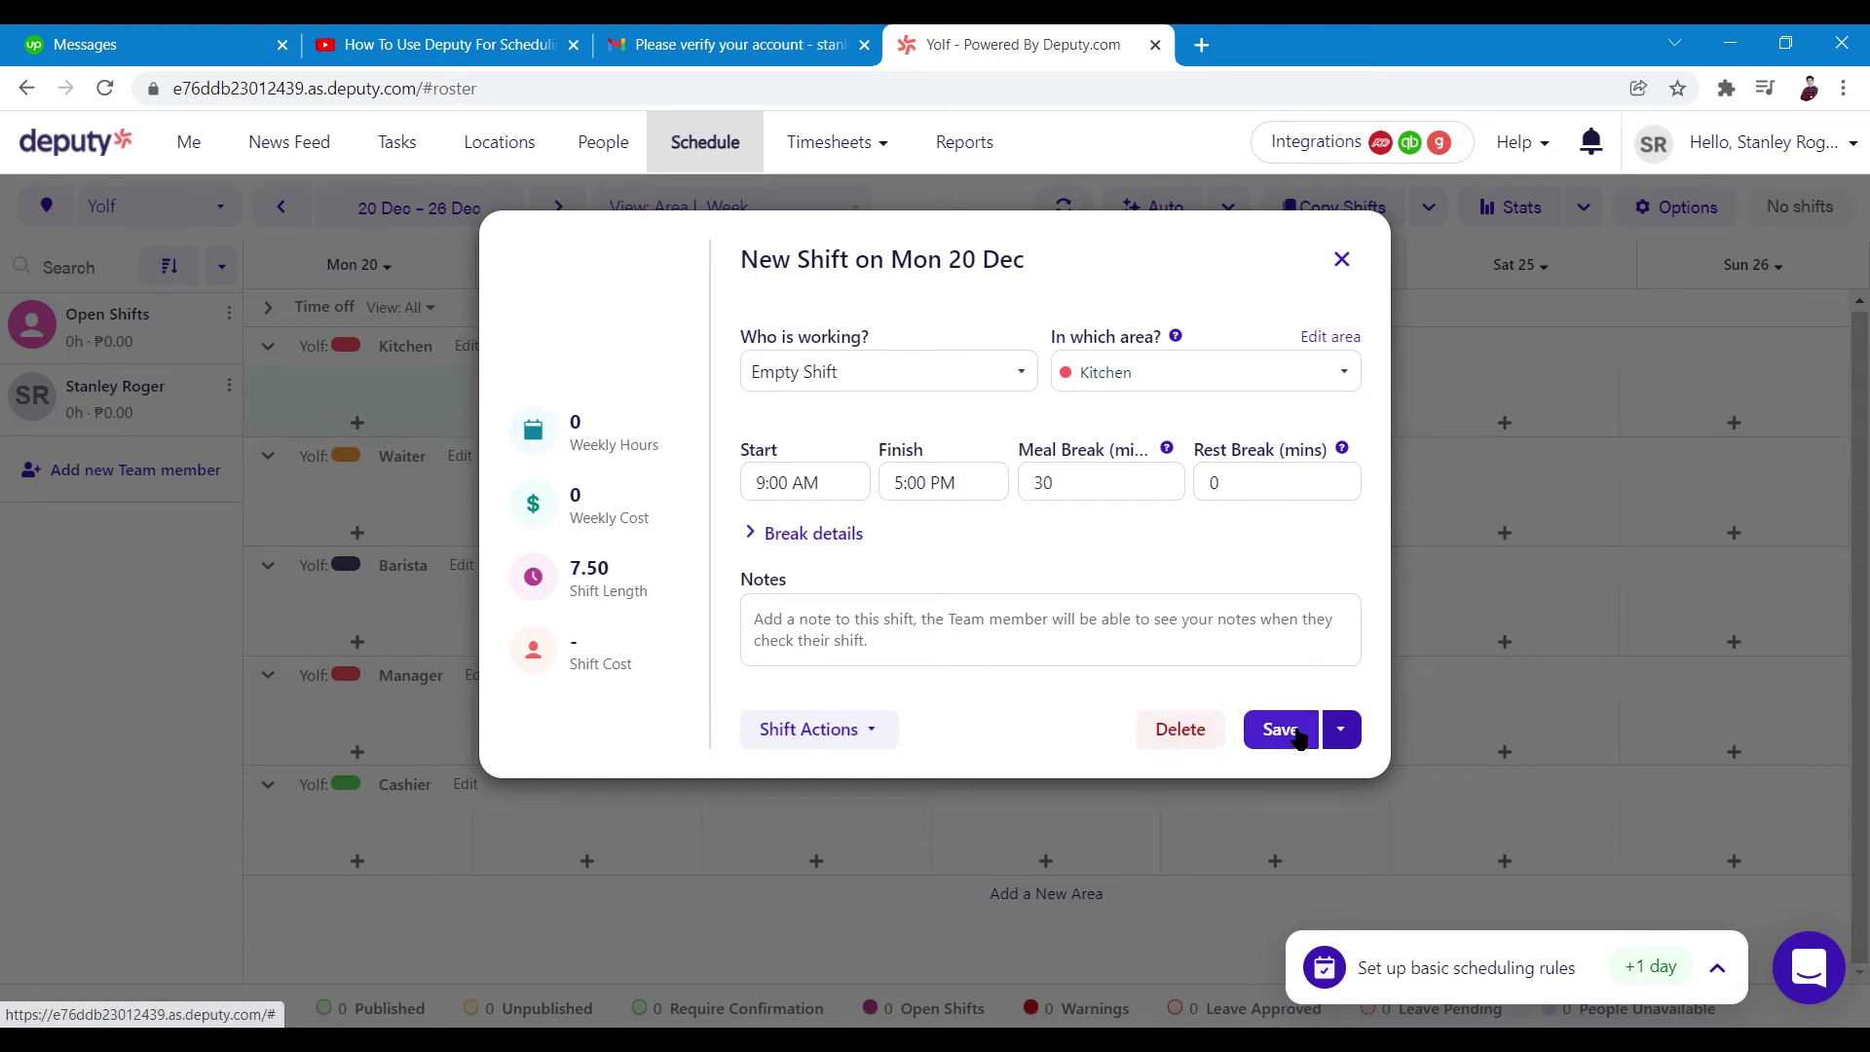
pyautogui.click(1341, 736)
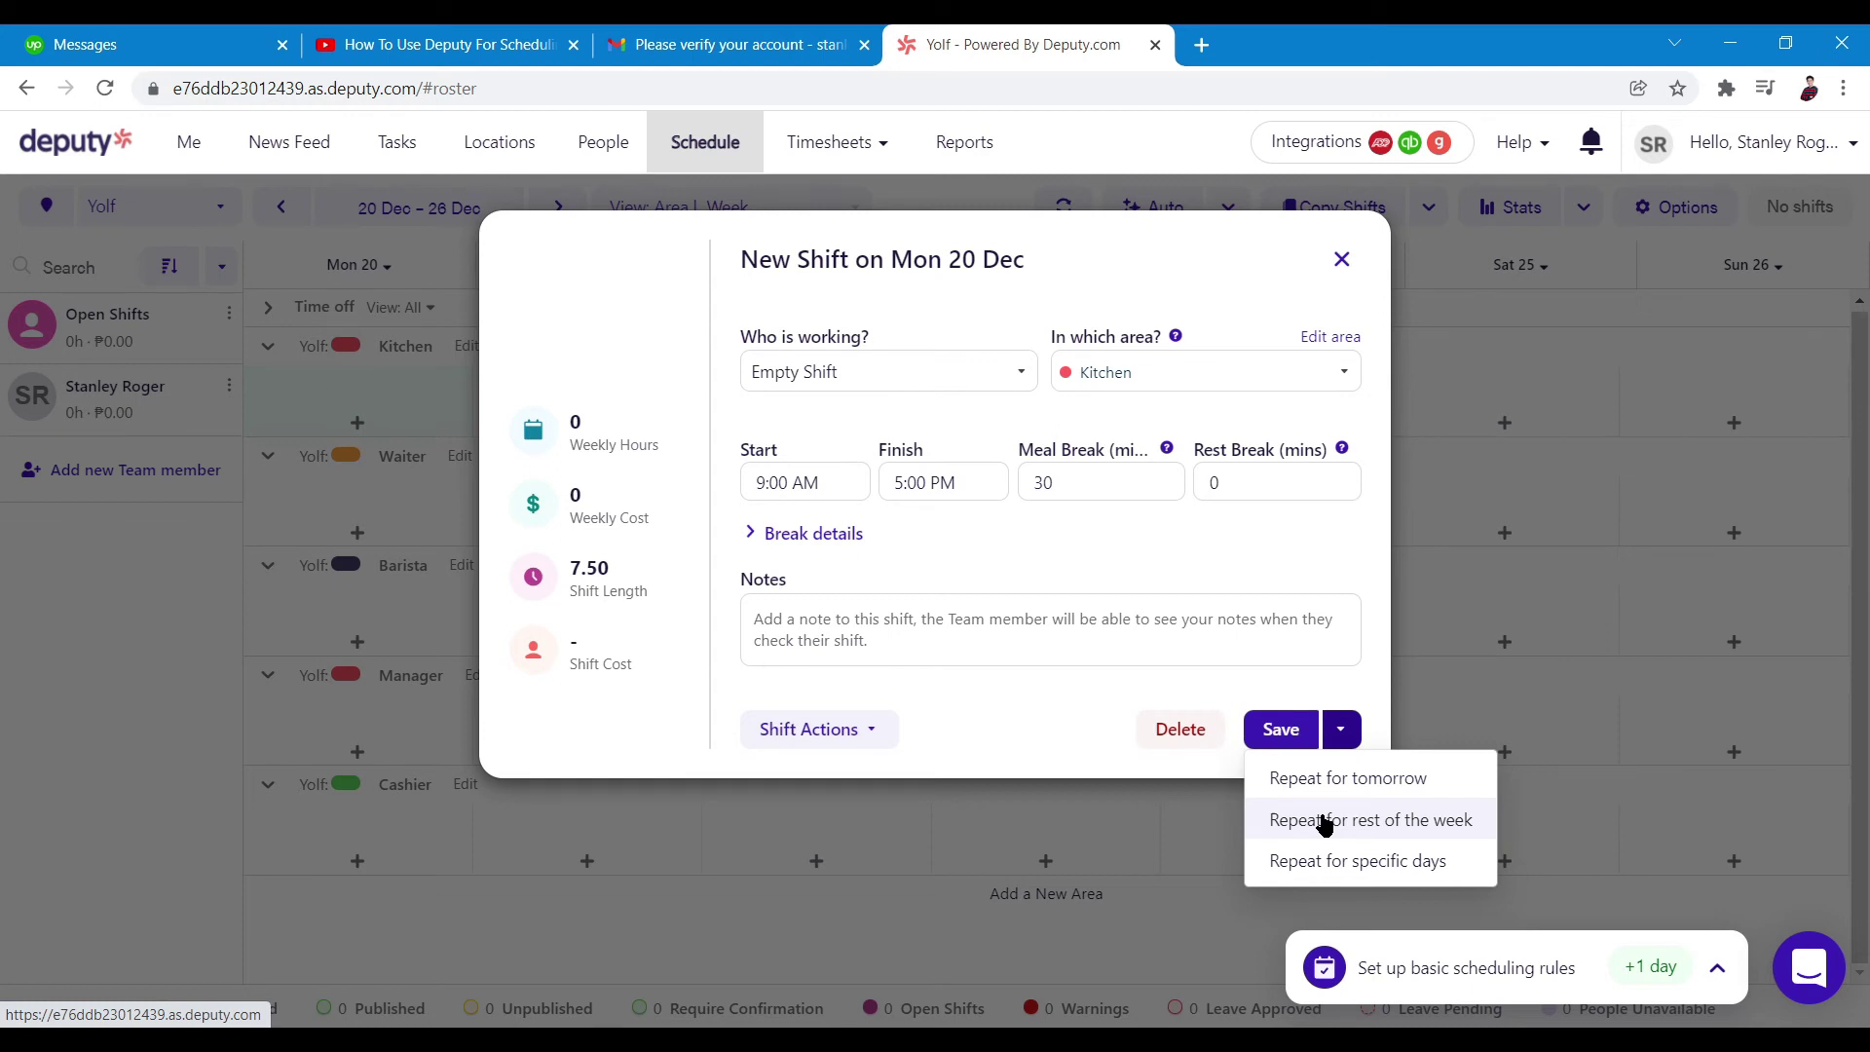
pyautogui.press('Escape')
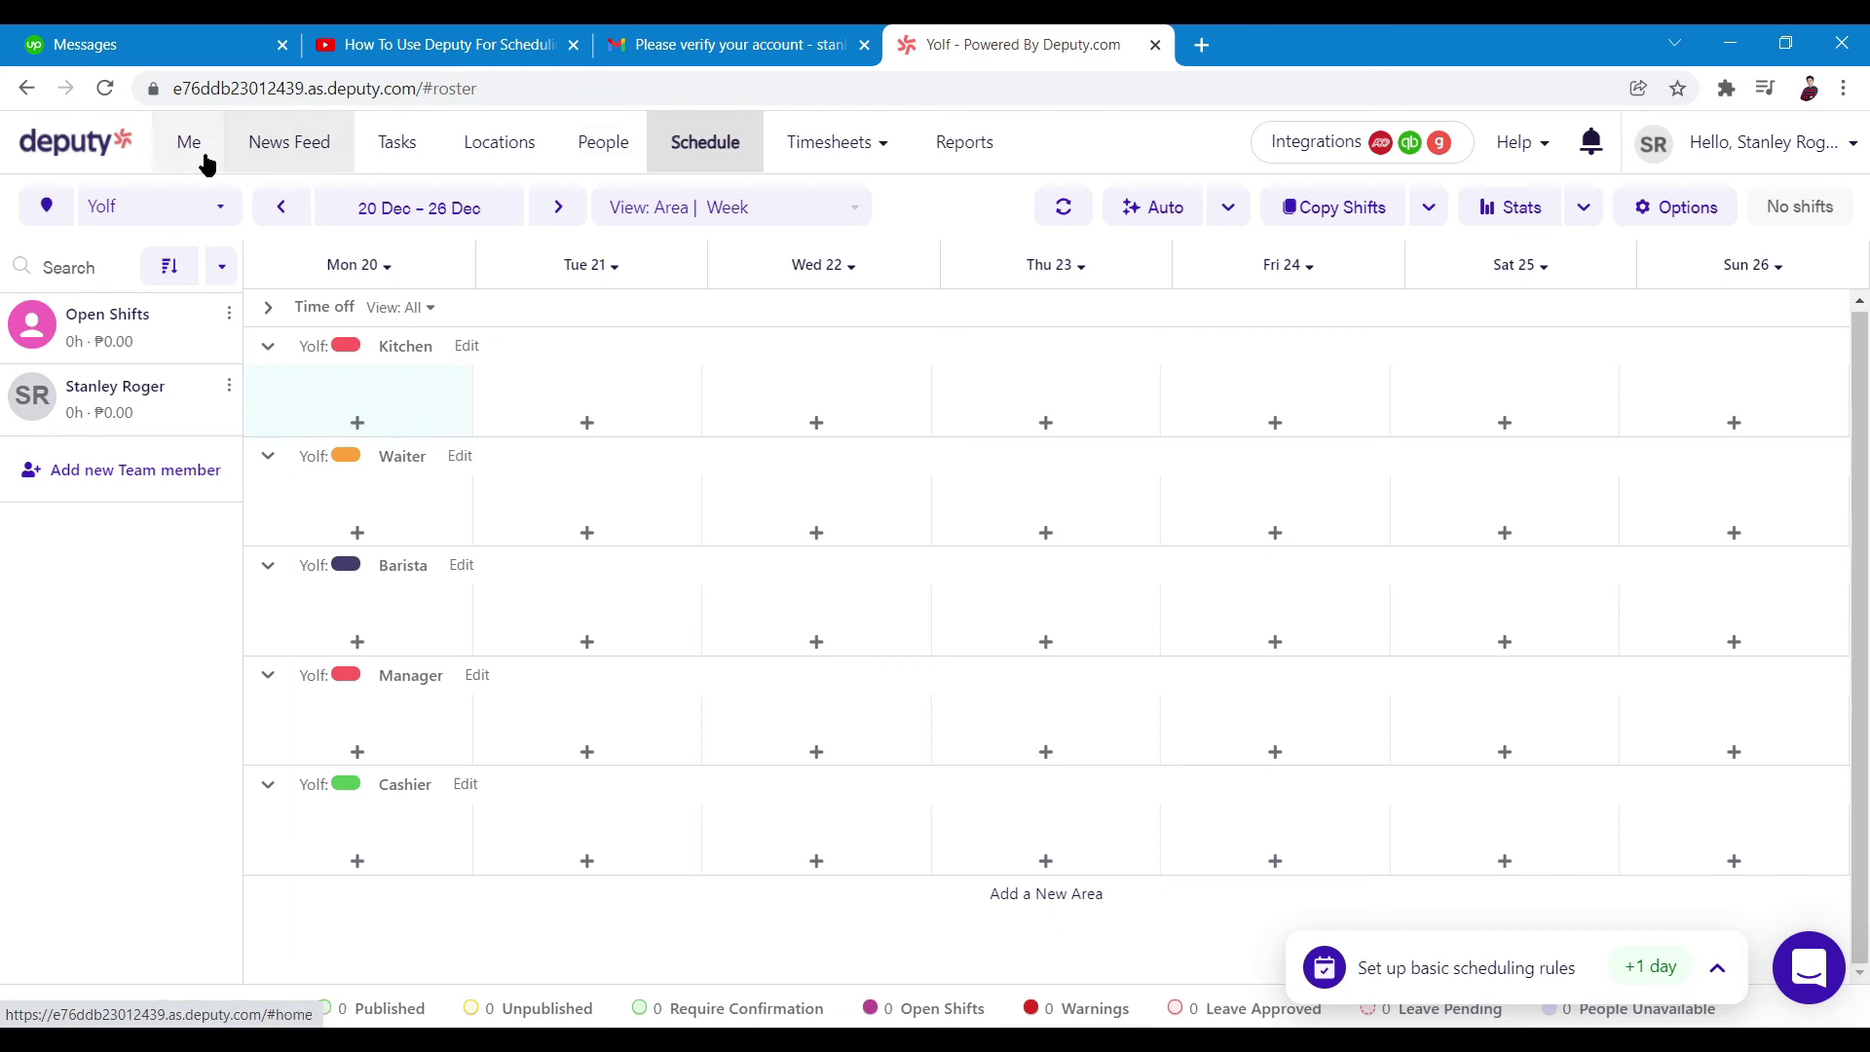
# Go to the Tasks page for Thu 23 Dec 2021
pyautogui.click(456, 148)
pyautogui.click(422, 149)
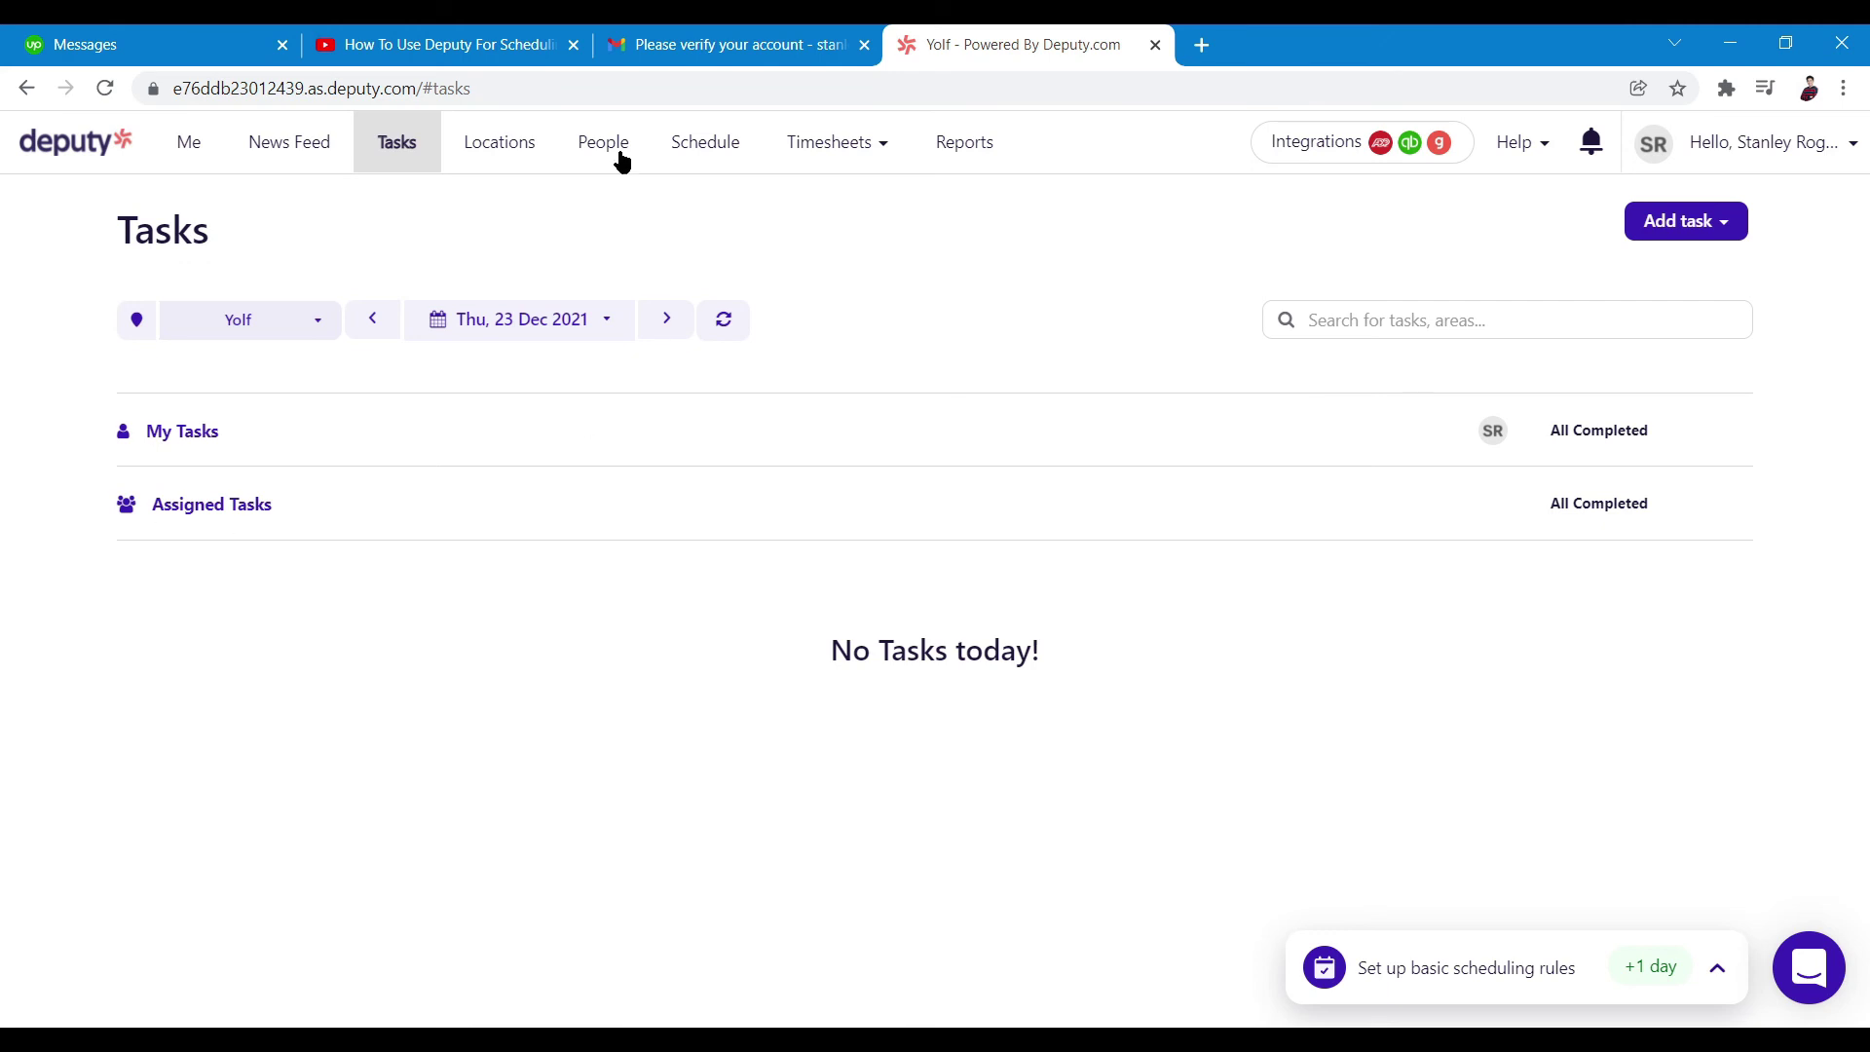
# Open Locations showing Yolf at Baguio City, peek at Add Location, and go back
pyautogui.click(535, 154)
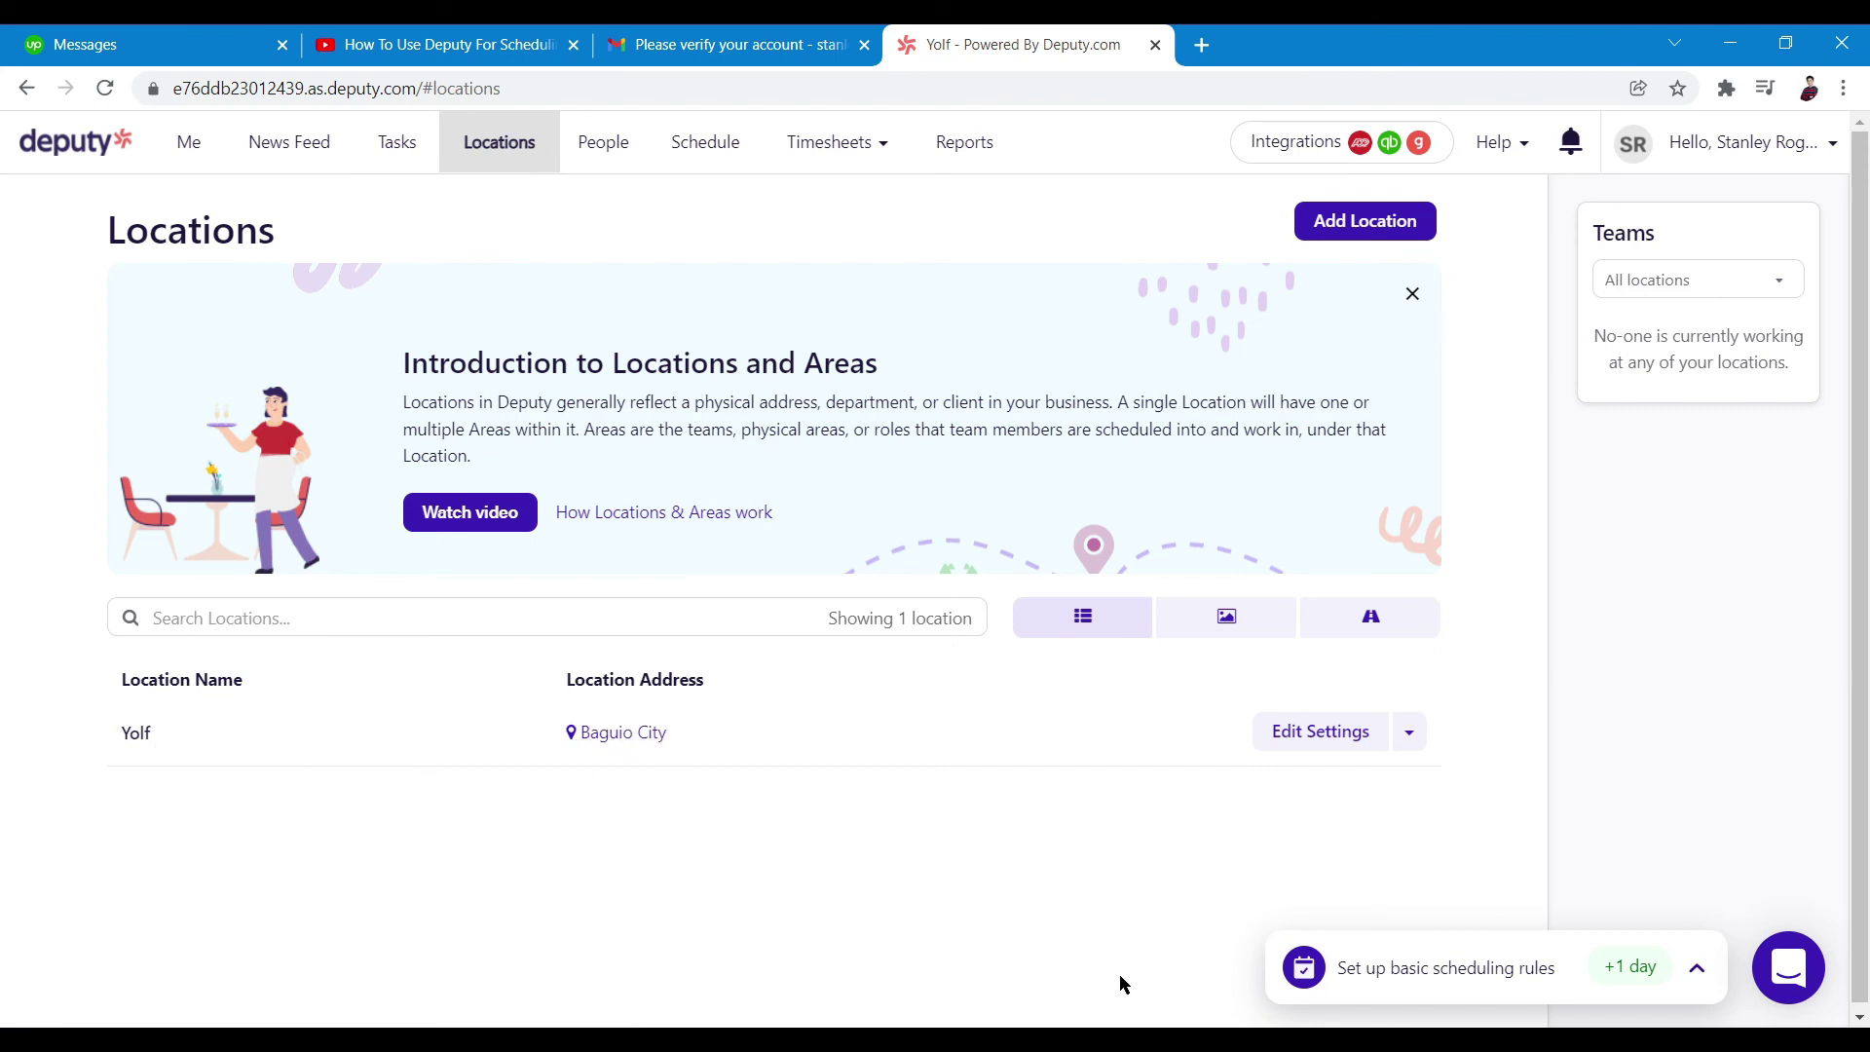
pyautogui.scroll(-1, 943, 941)
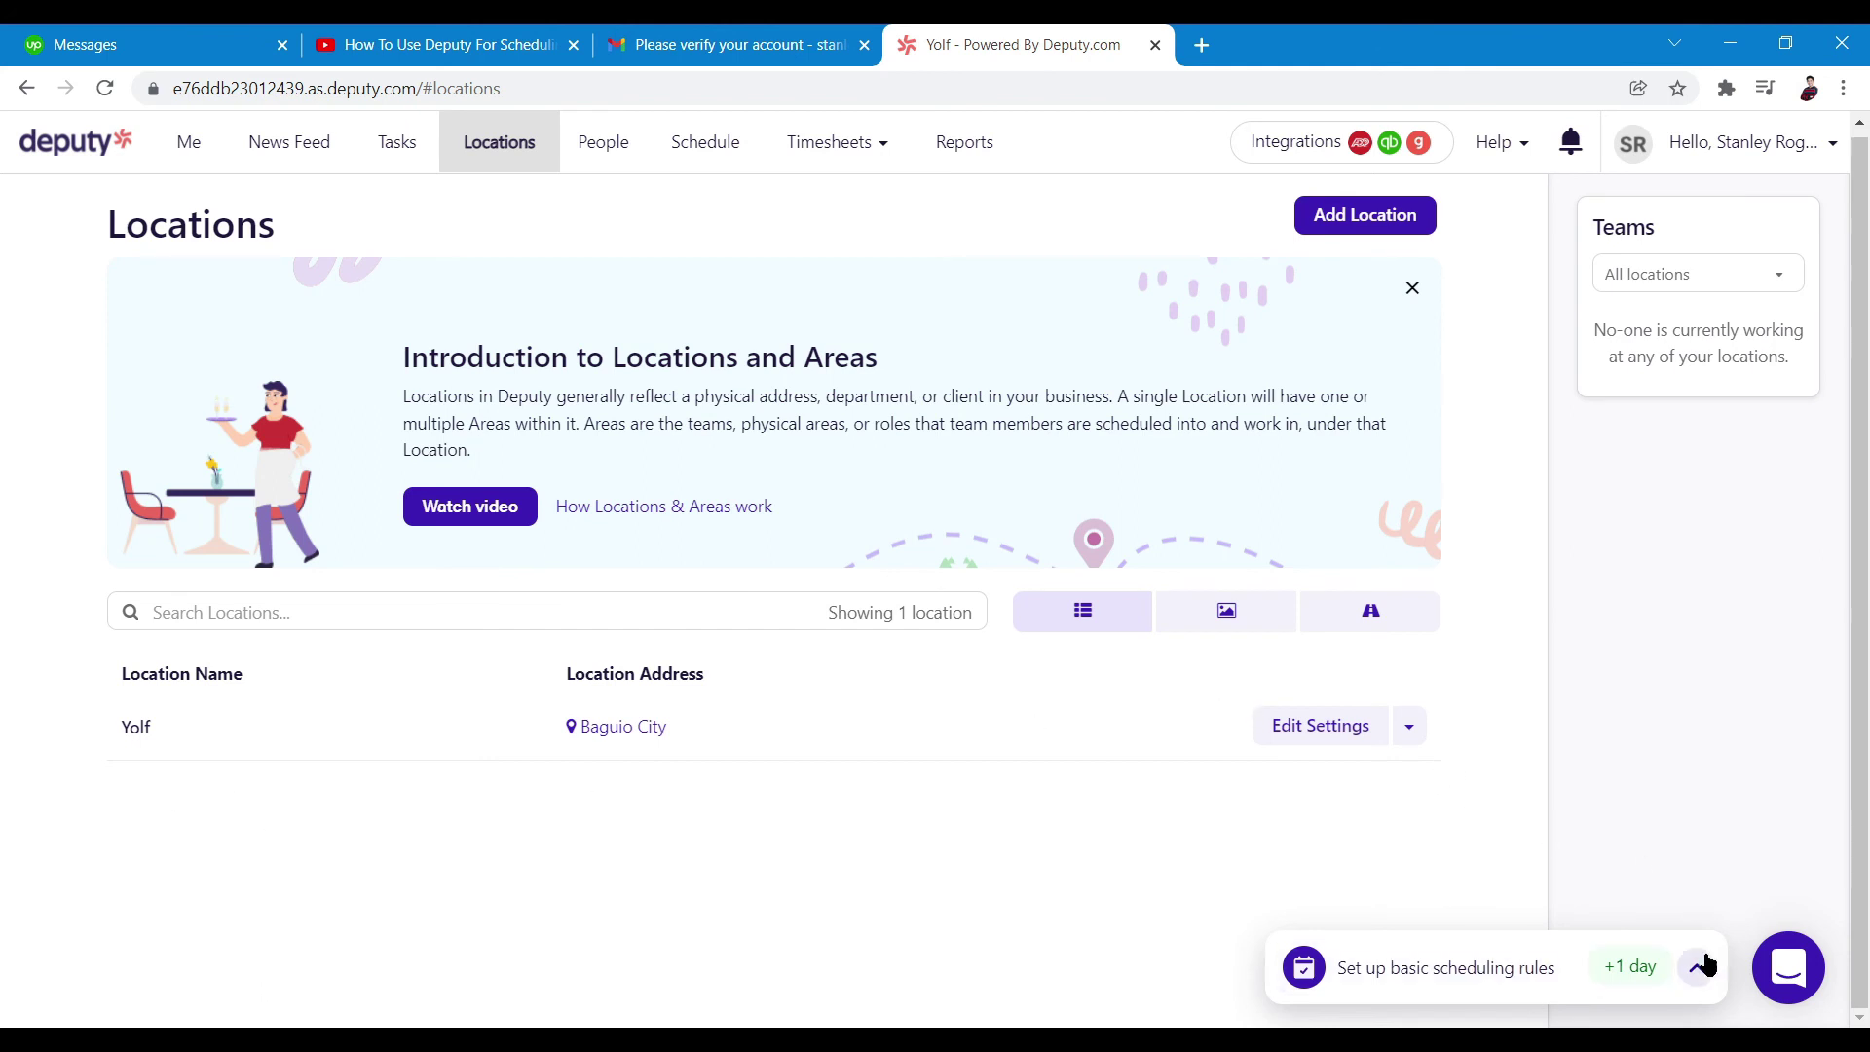
pyautogui.click(1358, 212)
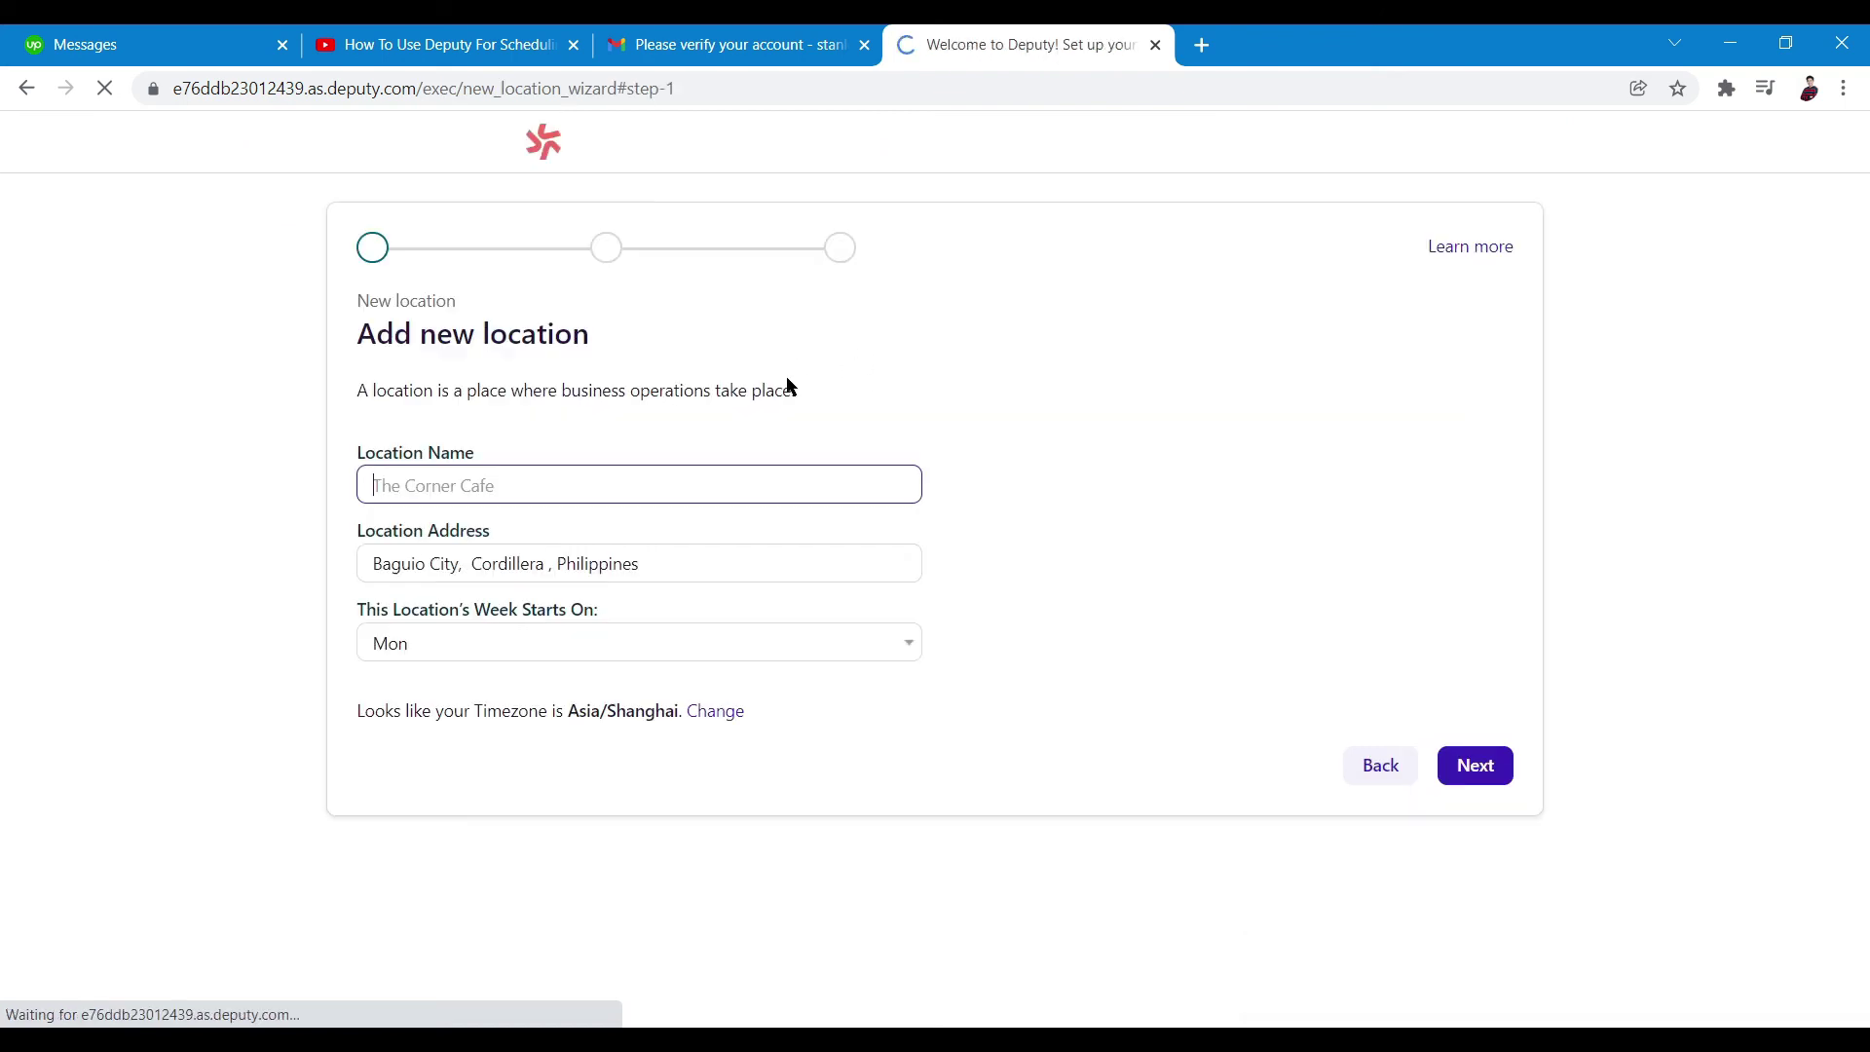
pyautogui.click(29, 90)
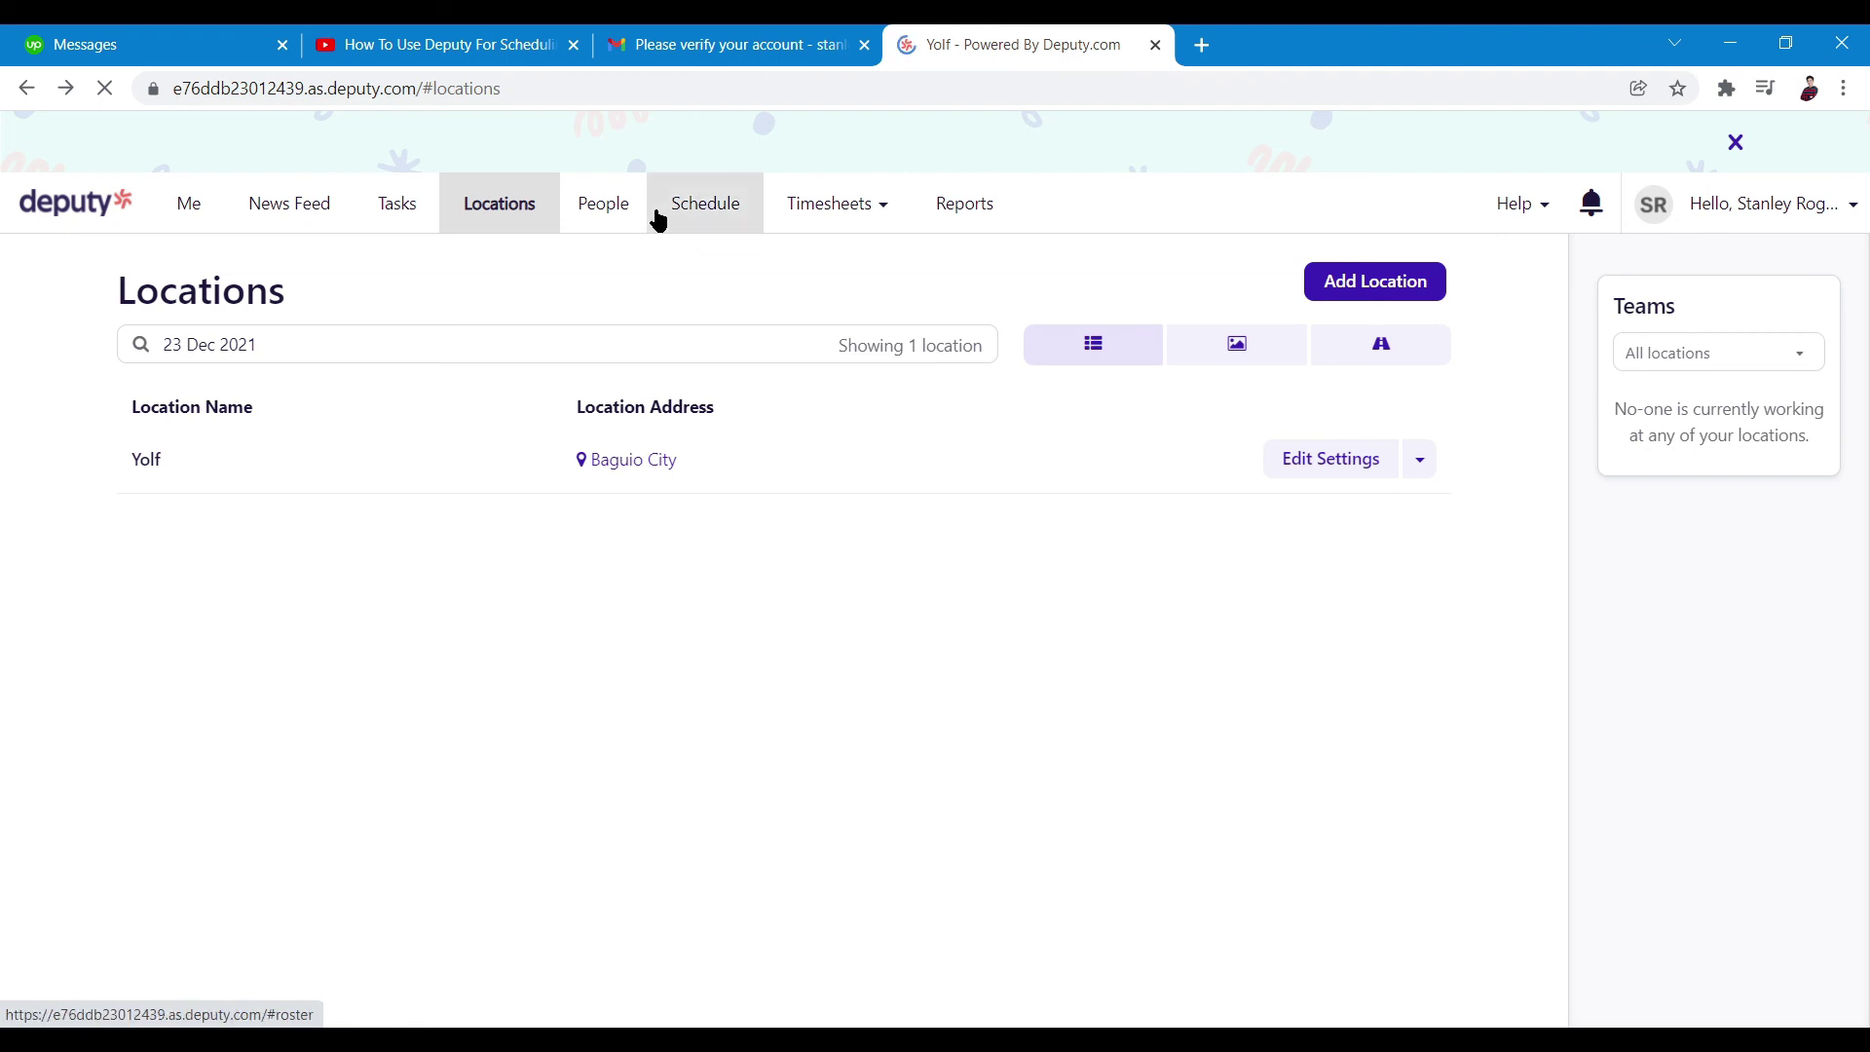
# Move via People to the Reports page showing Contact Tracing, Employee Details, Journal Usage and Leave Management
pyautogui.click(608, 217)
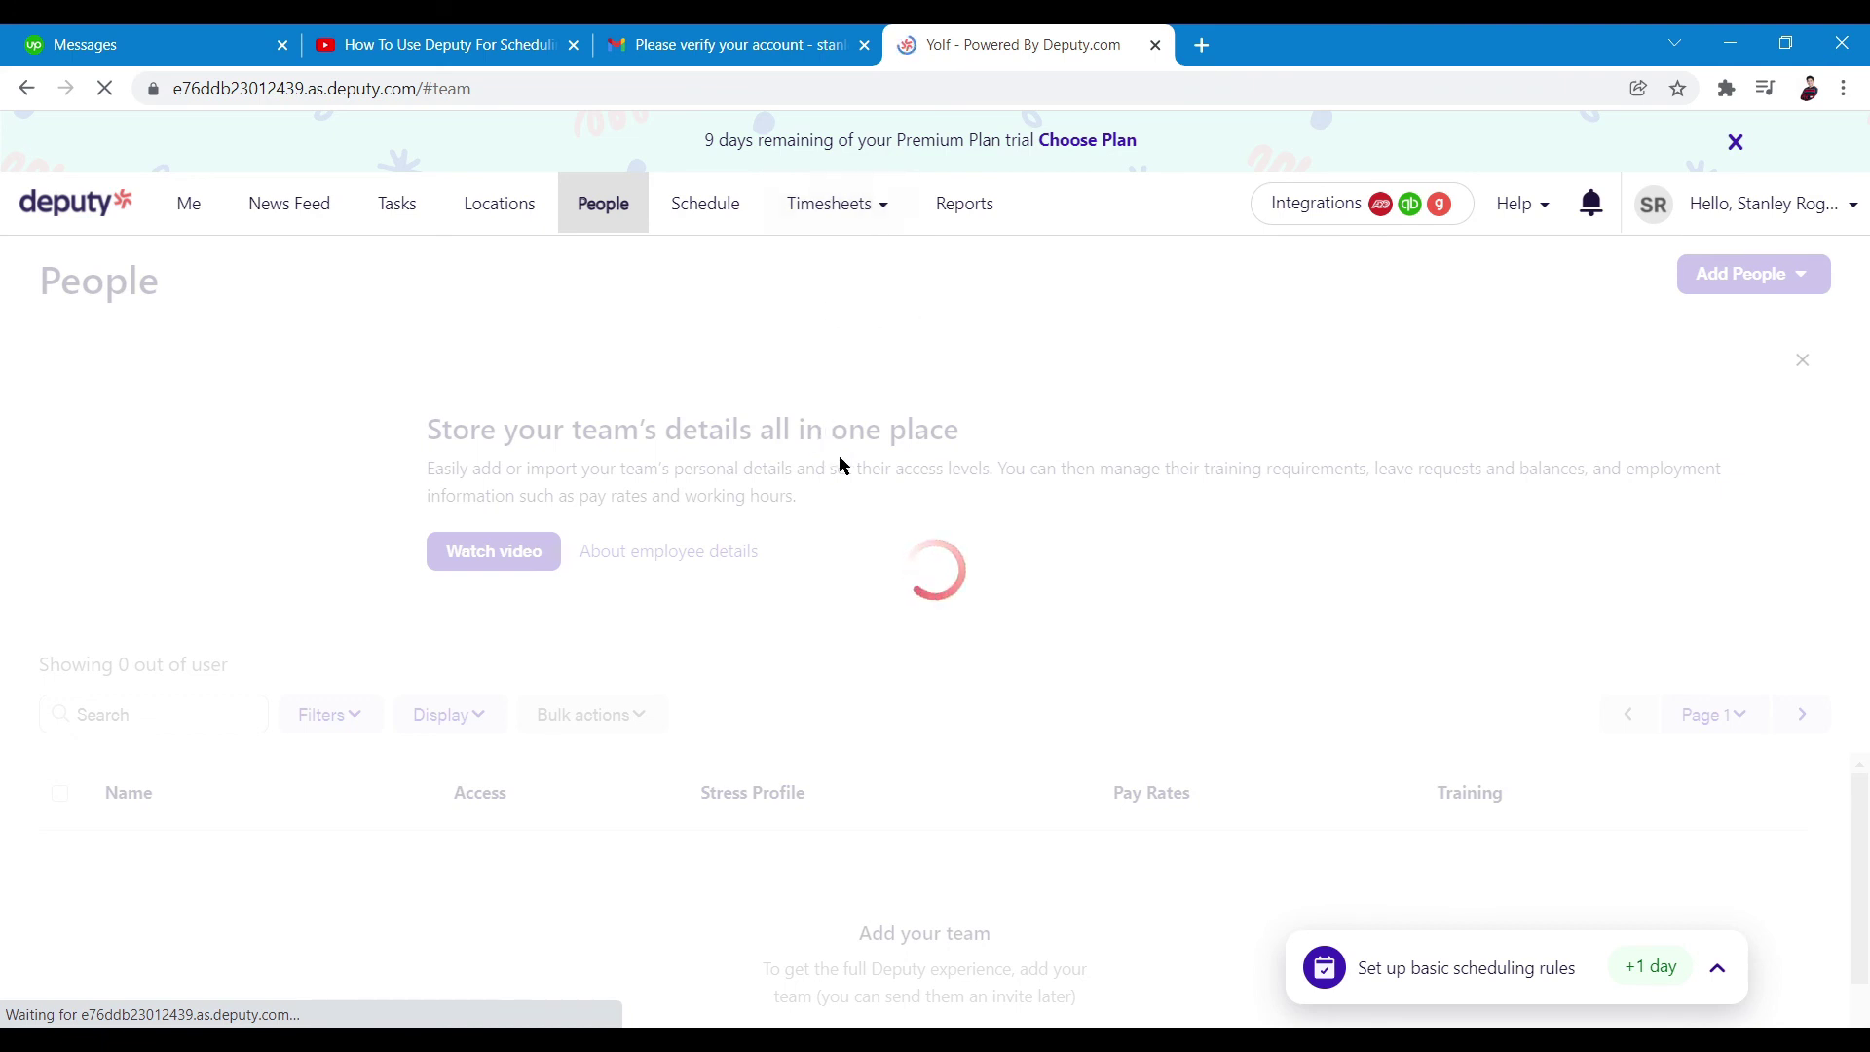
pyautogui.moveTo(870, 224)
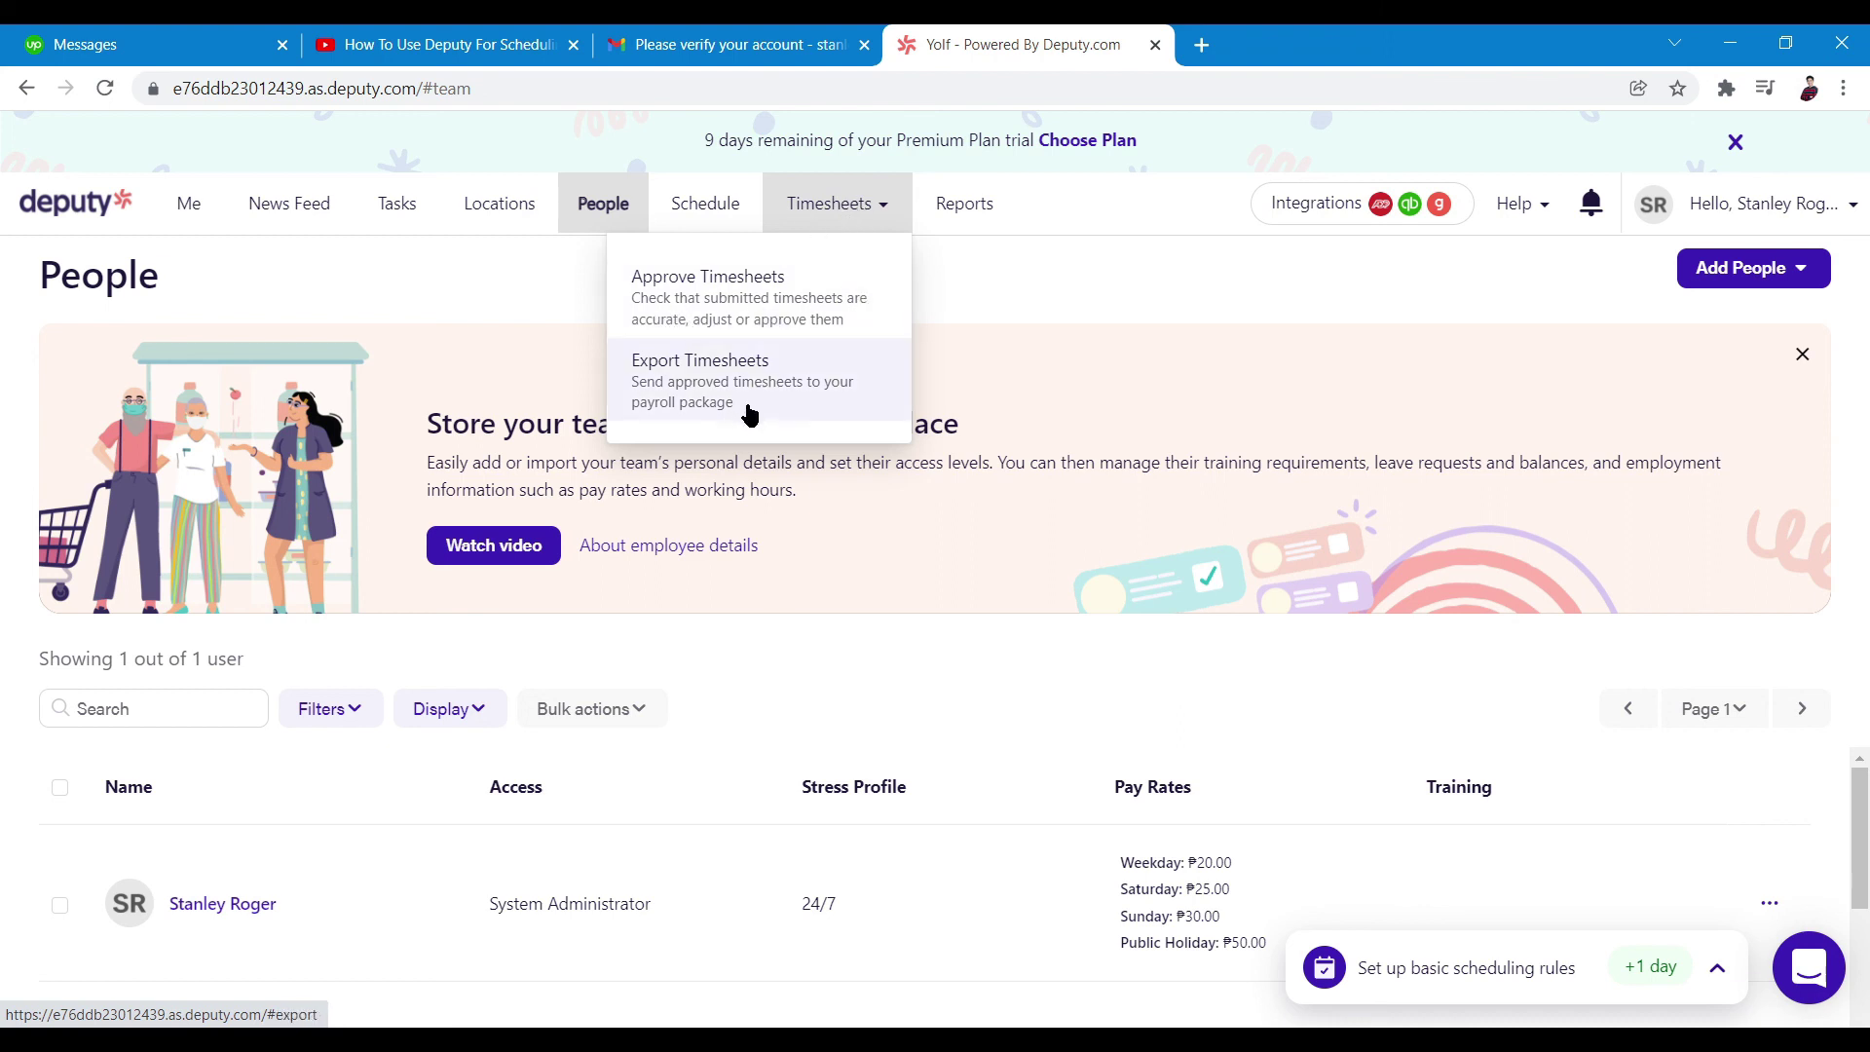
pyautogui.click(981, 212)
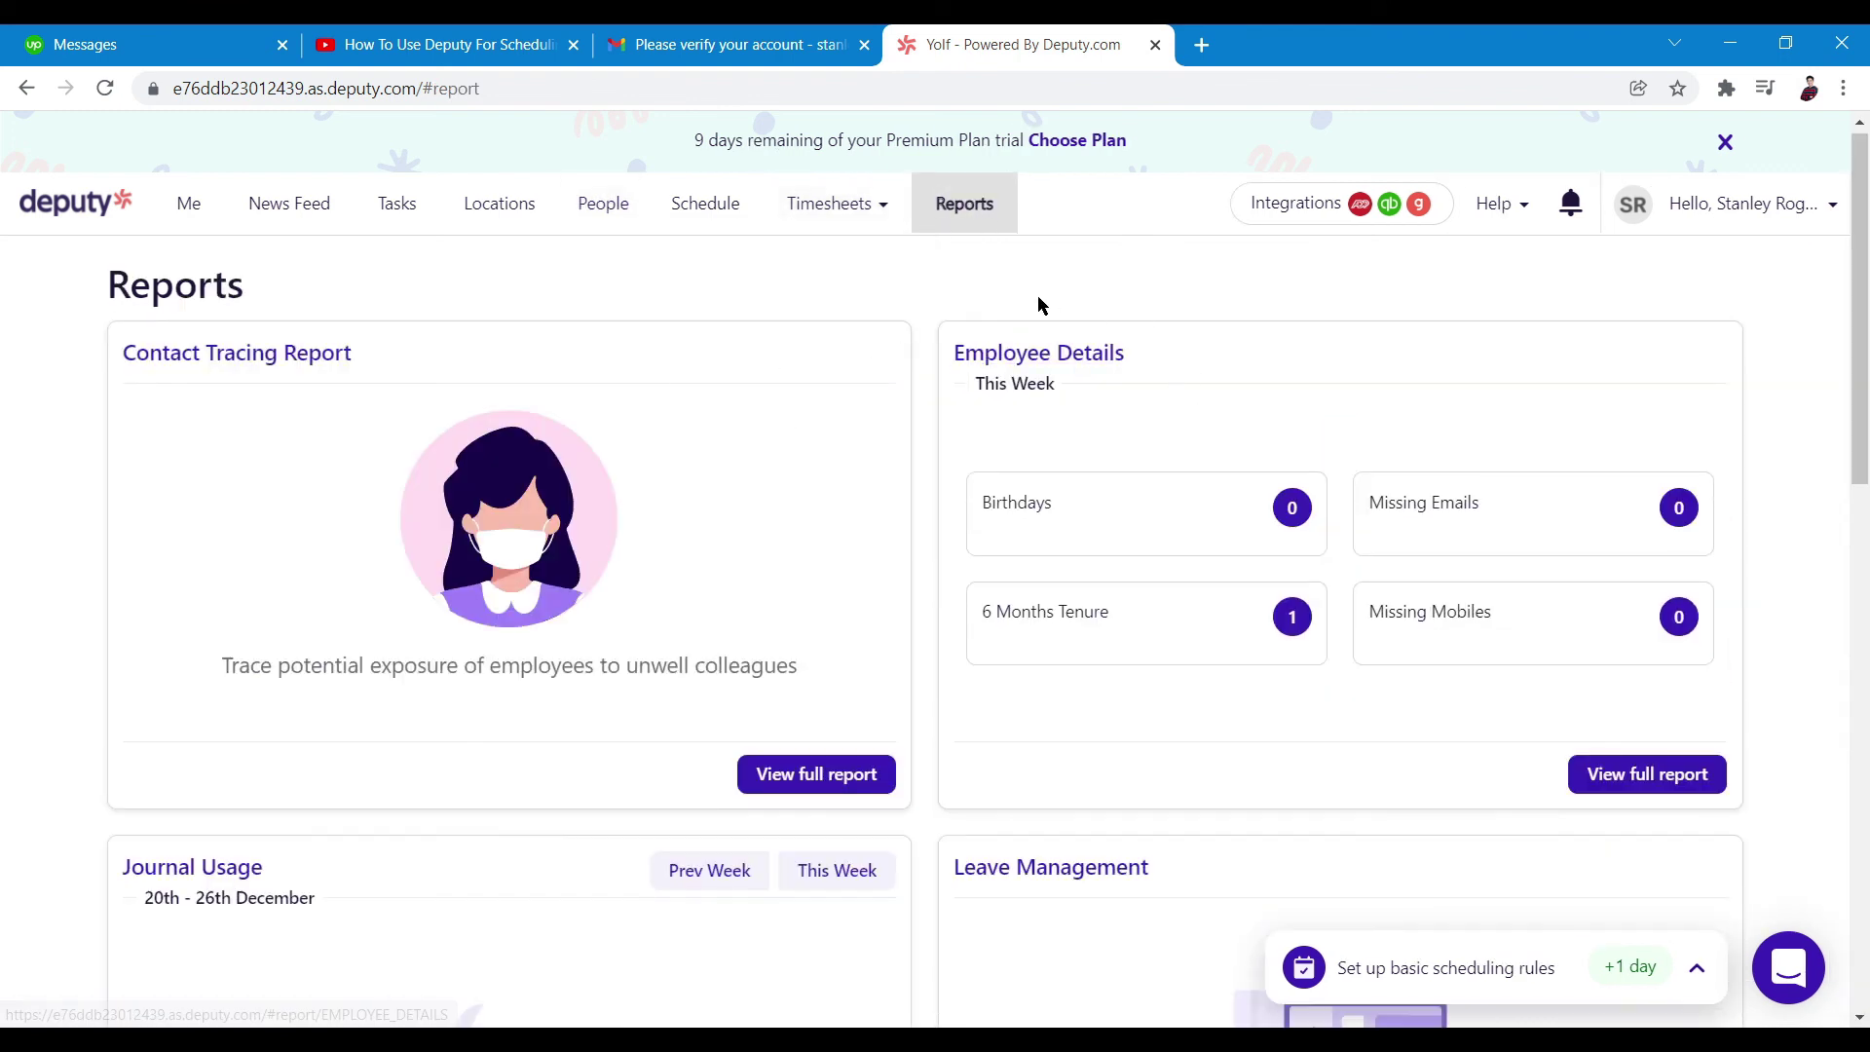
pyautogui.scroll(-3, 798, 319)
pyautogui.scroll(4, 866, 326)
pyautogui.scroll(-5, 925, 370)
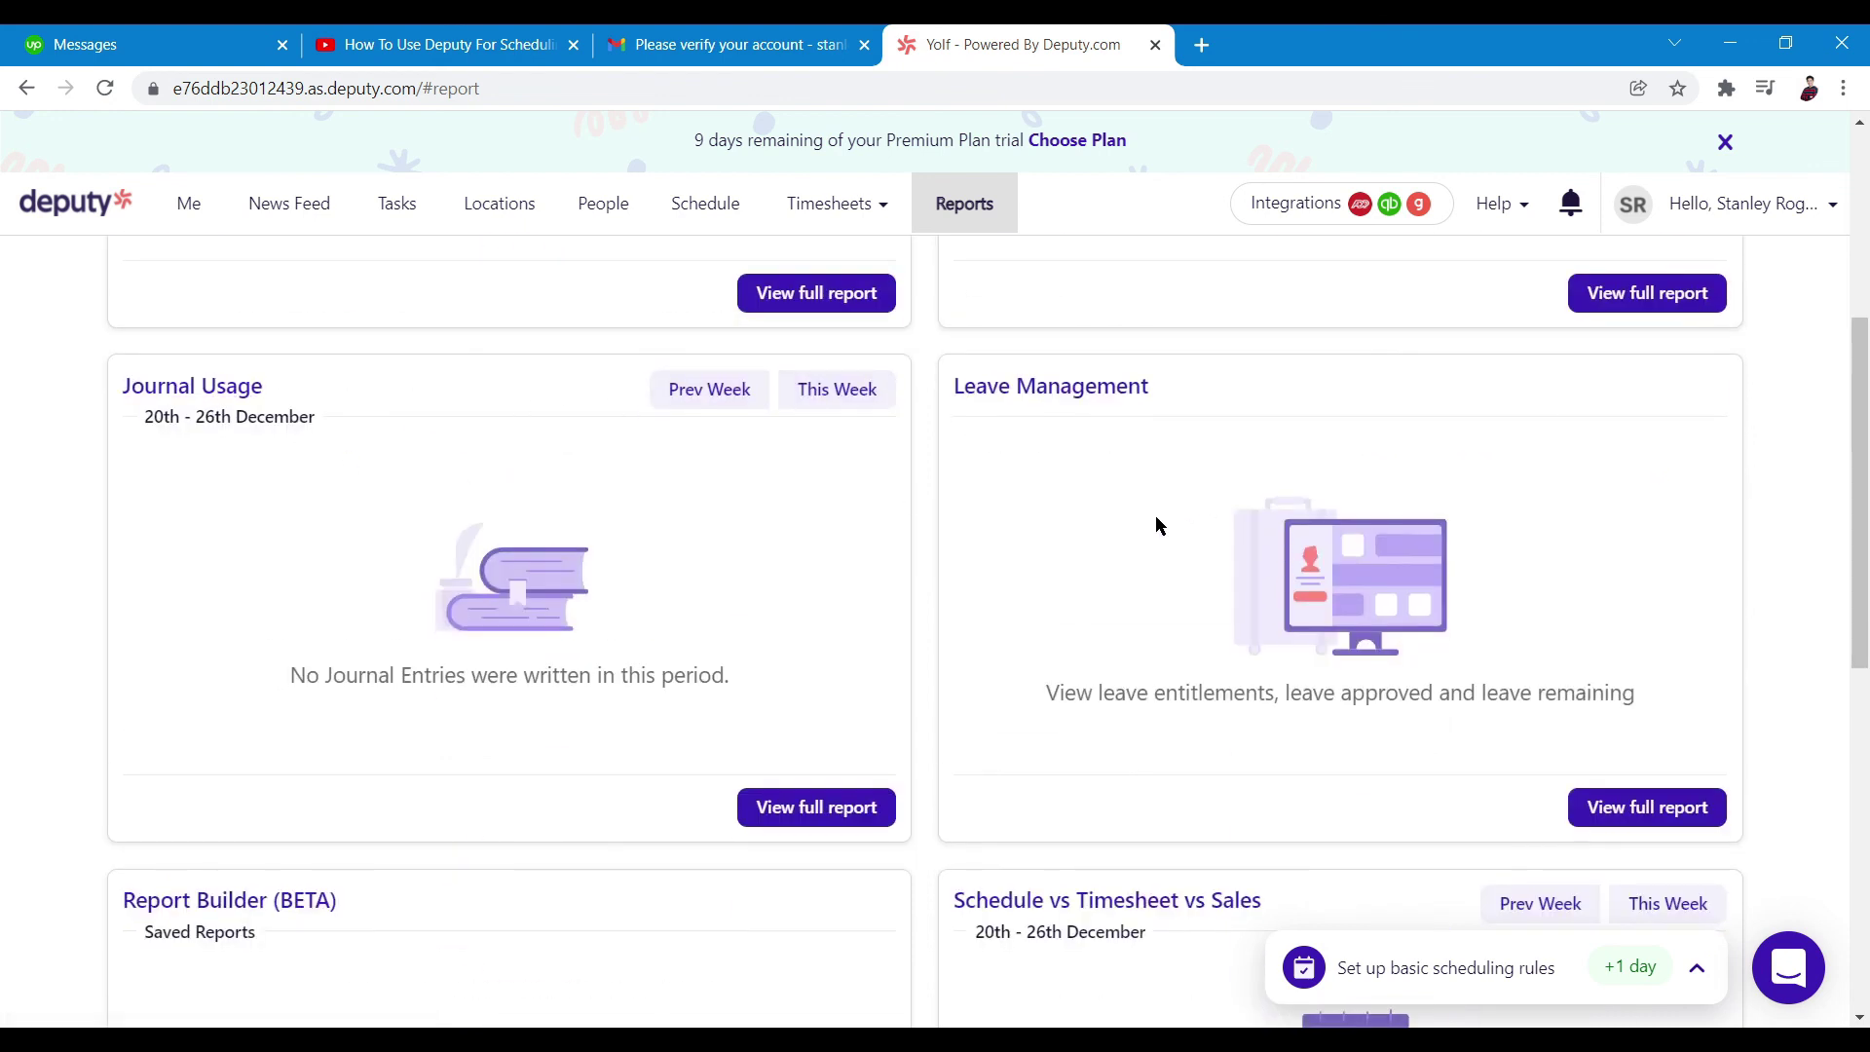
pyautogui.scroll(5, 1059, 494)
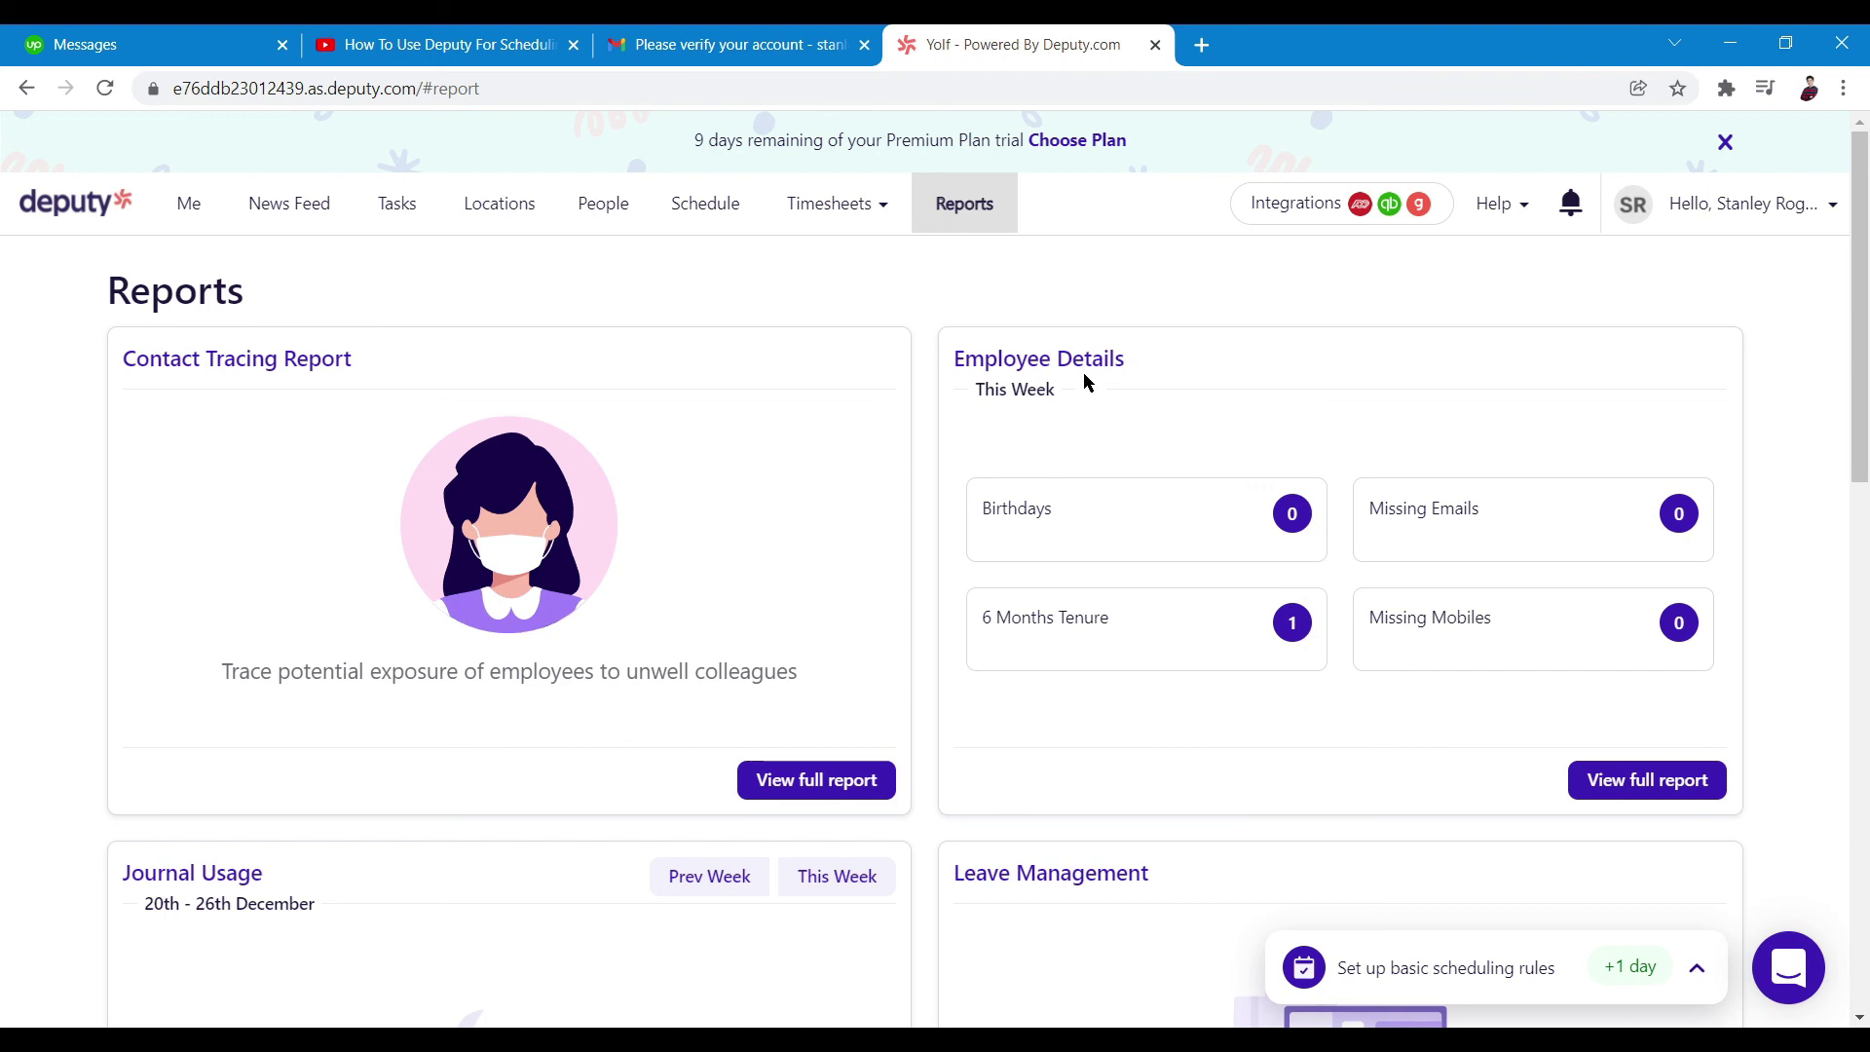
pyautogui.scroll(-12, 1101, 551)
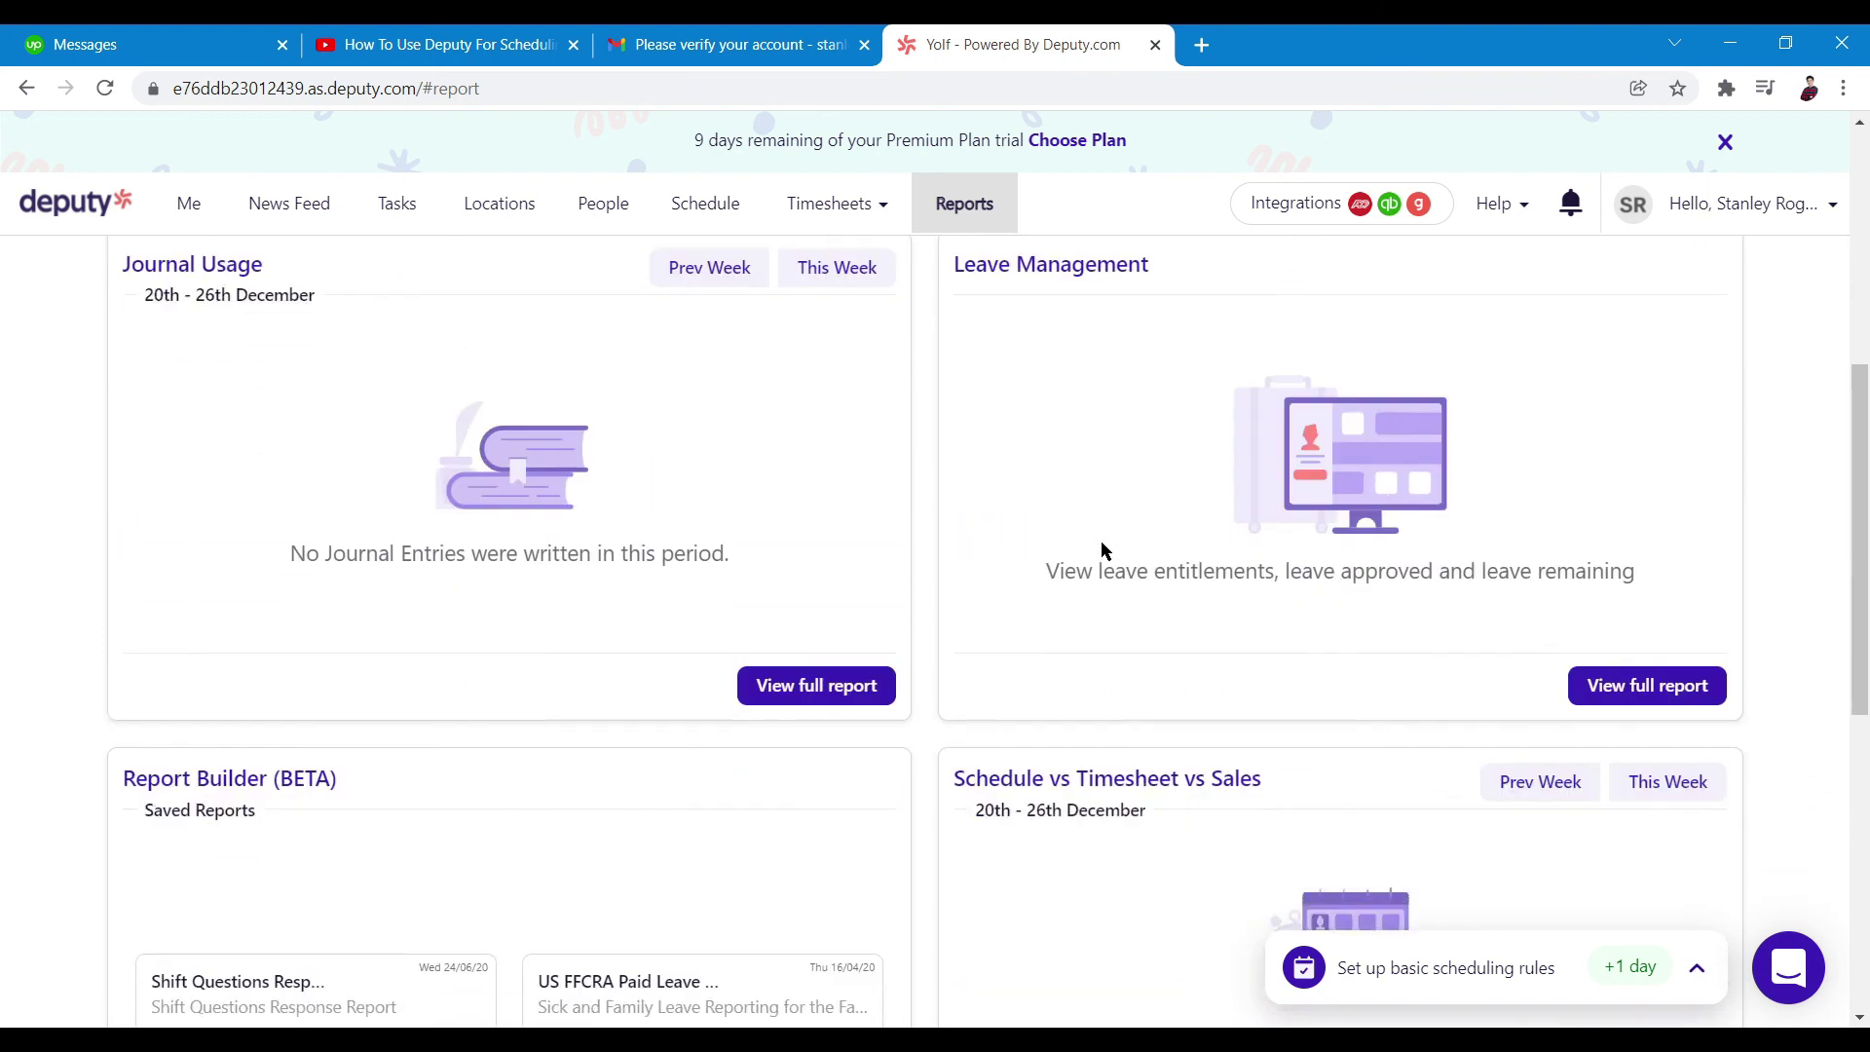
pyautogui.scroll(5, 1018, 682)
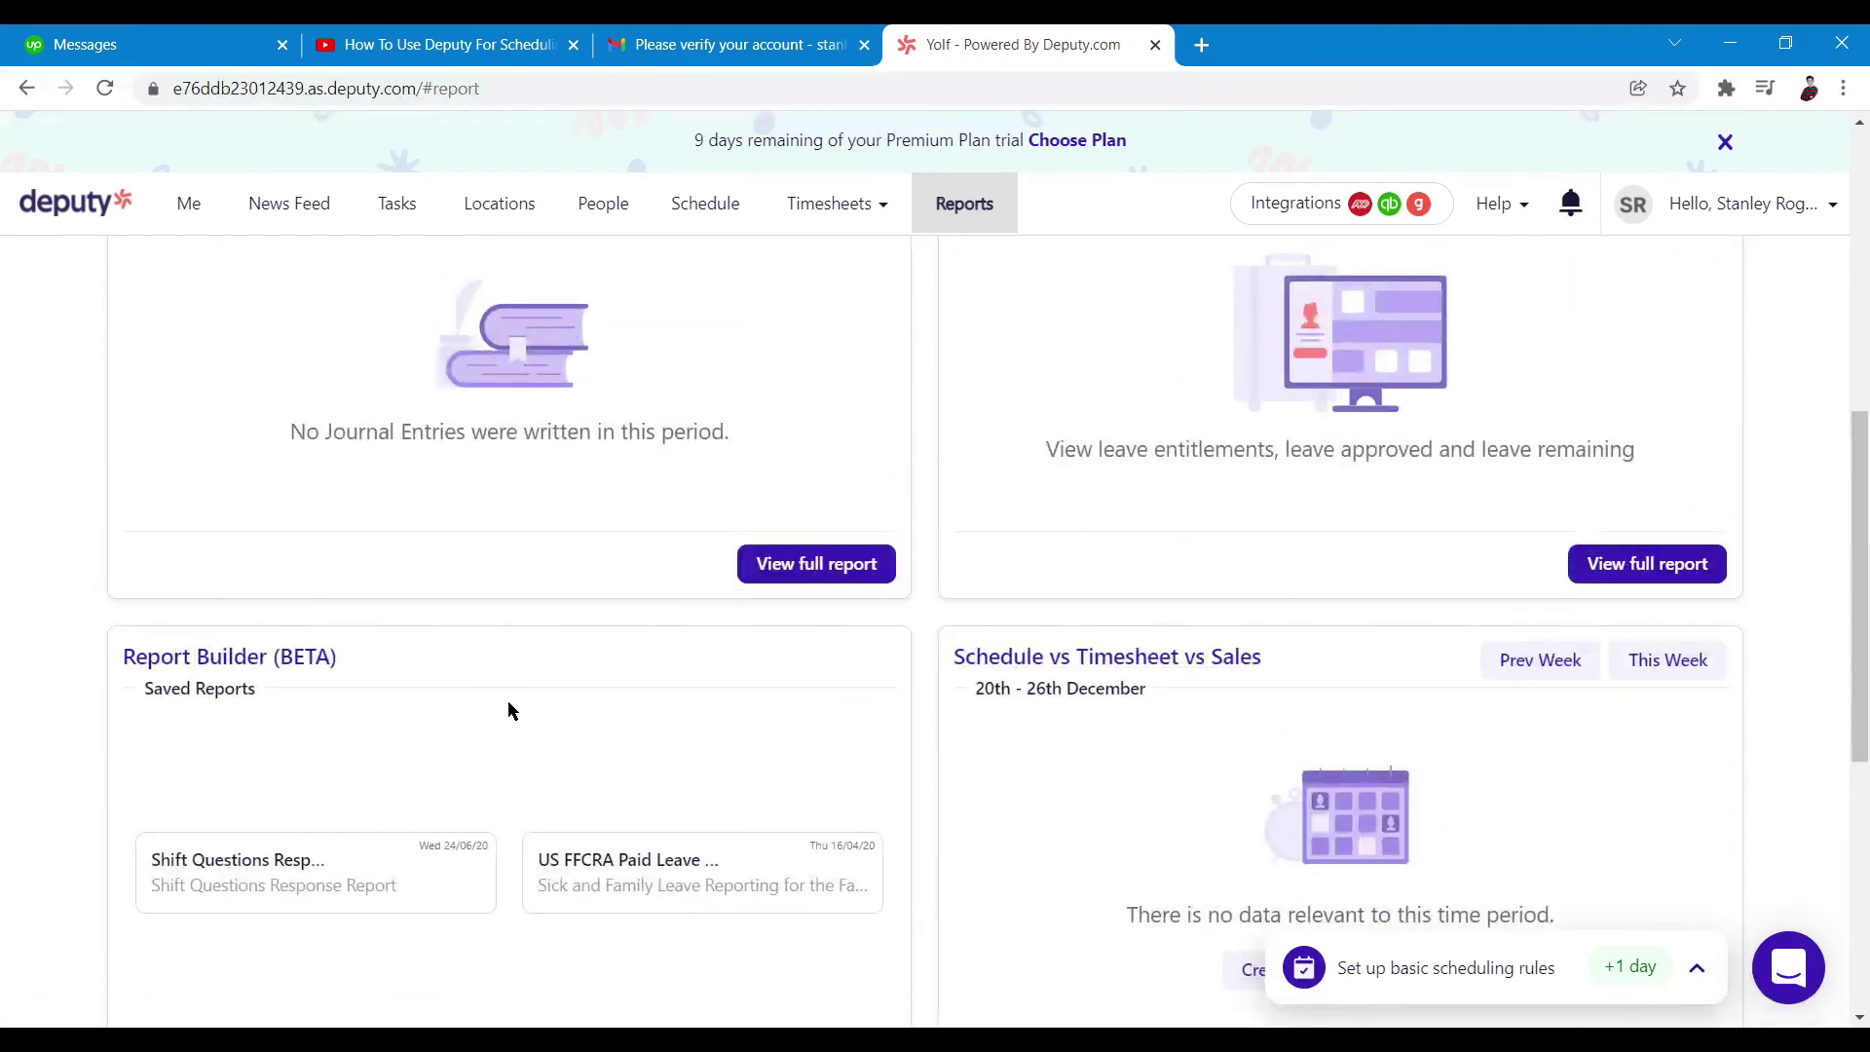
pyautogui.scroll(-3, 506, 701)
pyautogui.scroll(6, 972, 728)
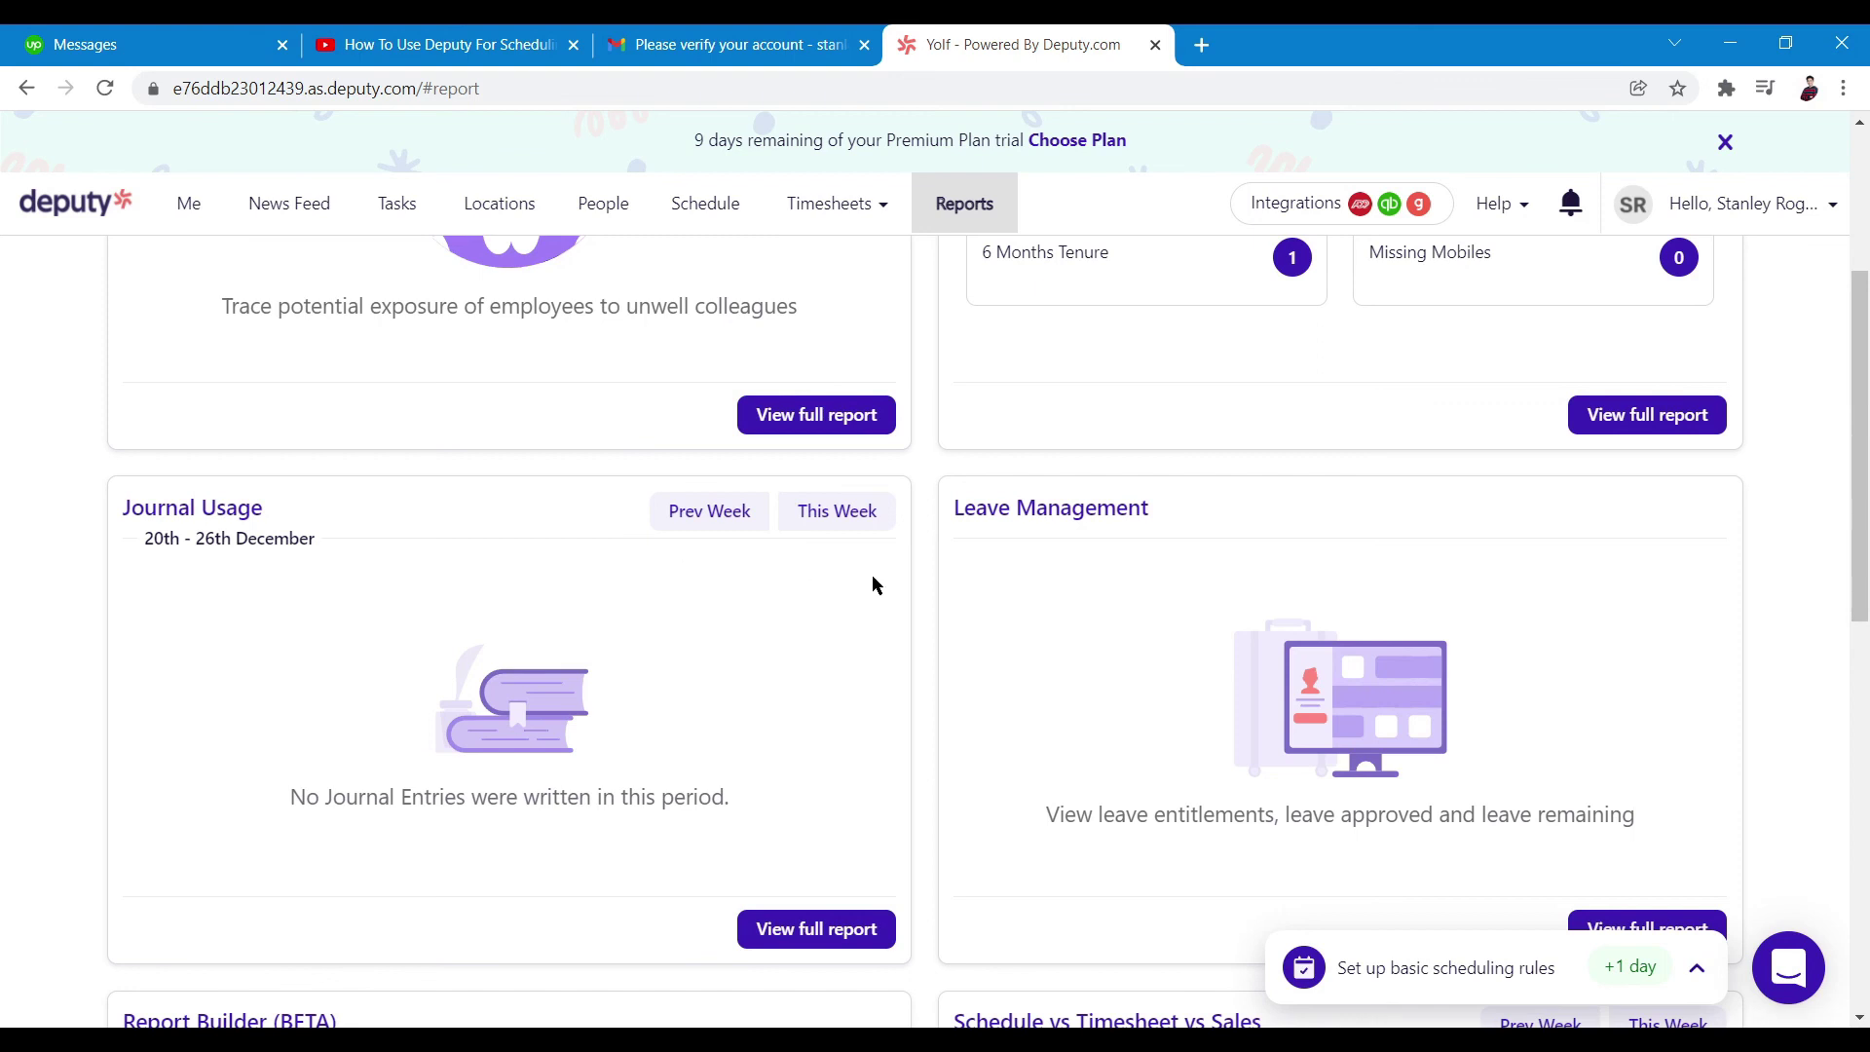
pyautogui.scroll(-4, 872, 576)
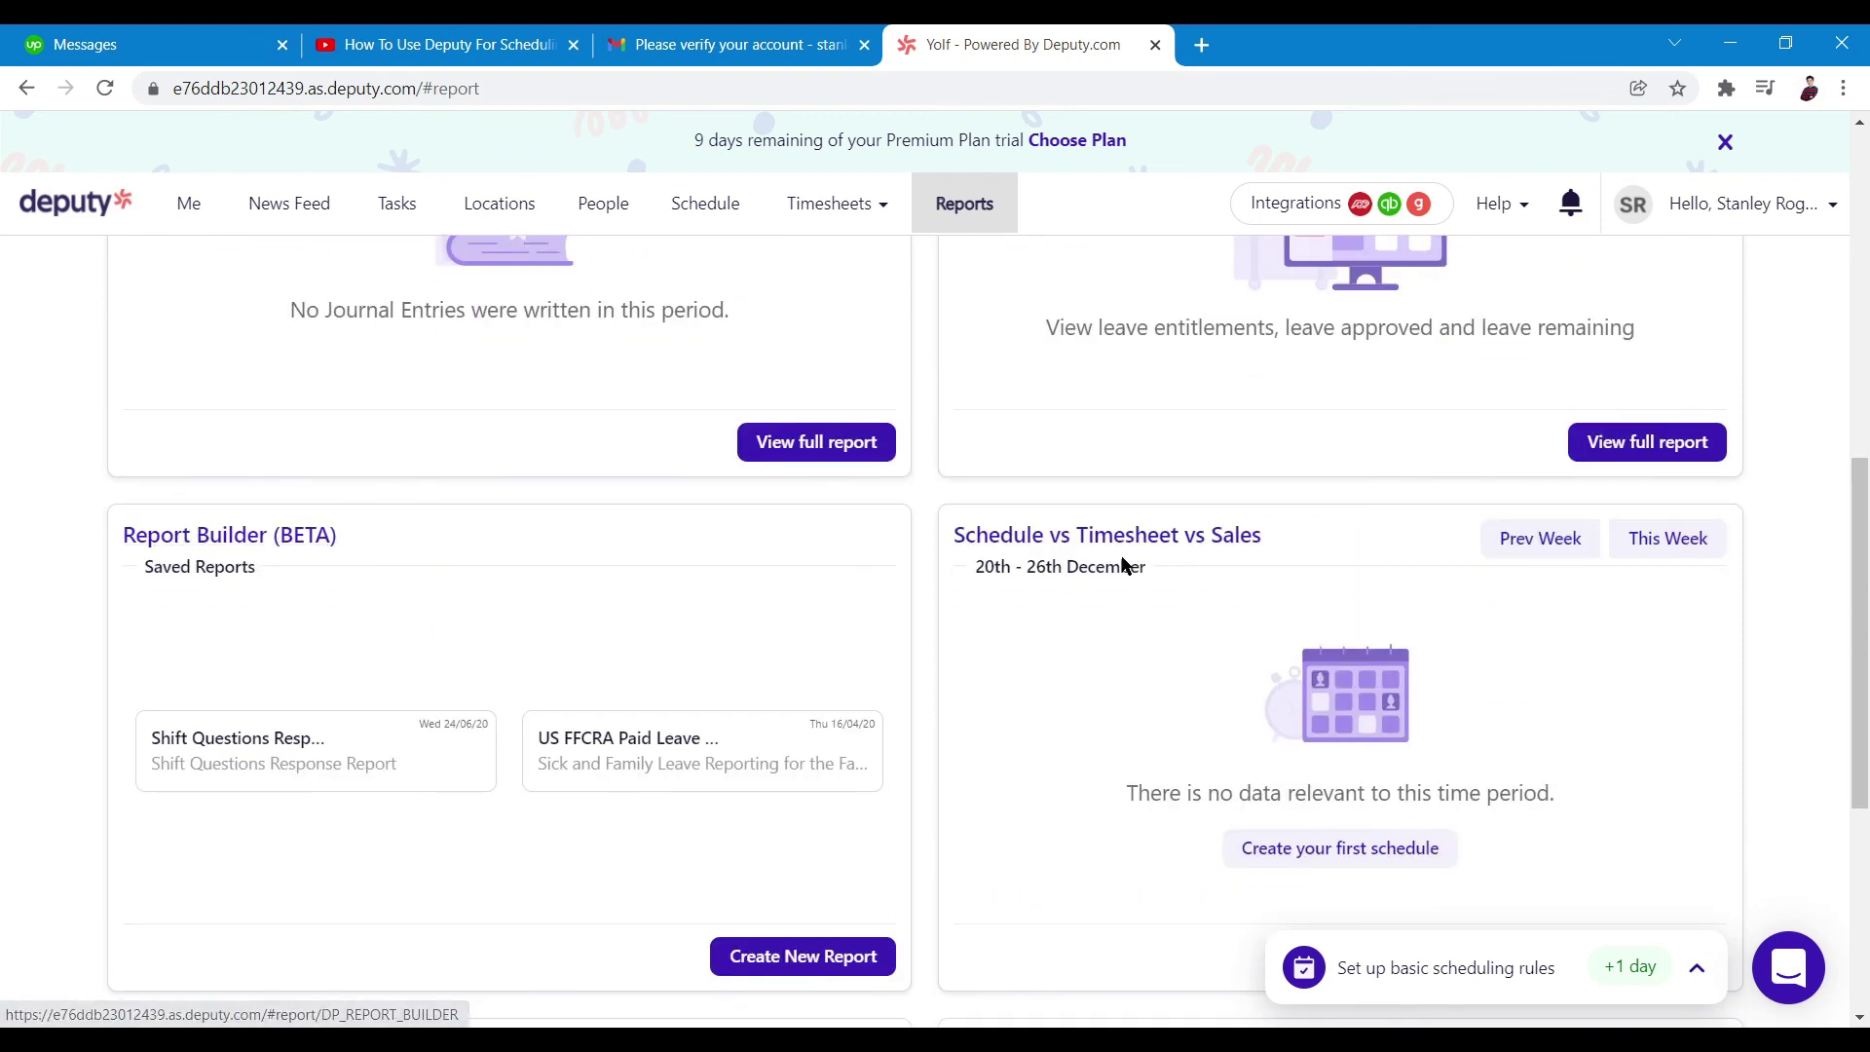
pyautogui.scroll(-5, 1186, 565)
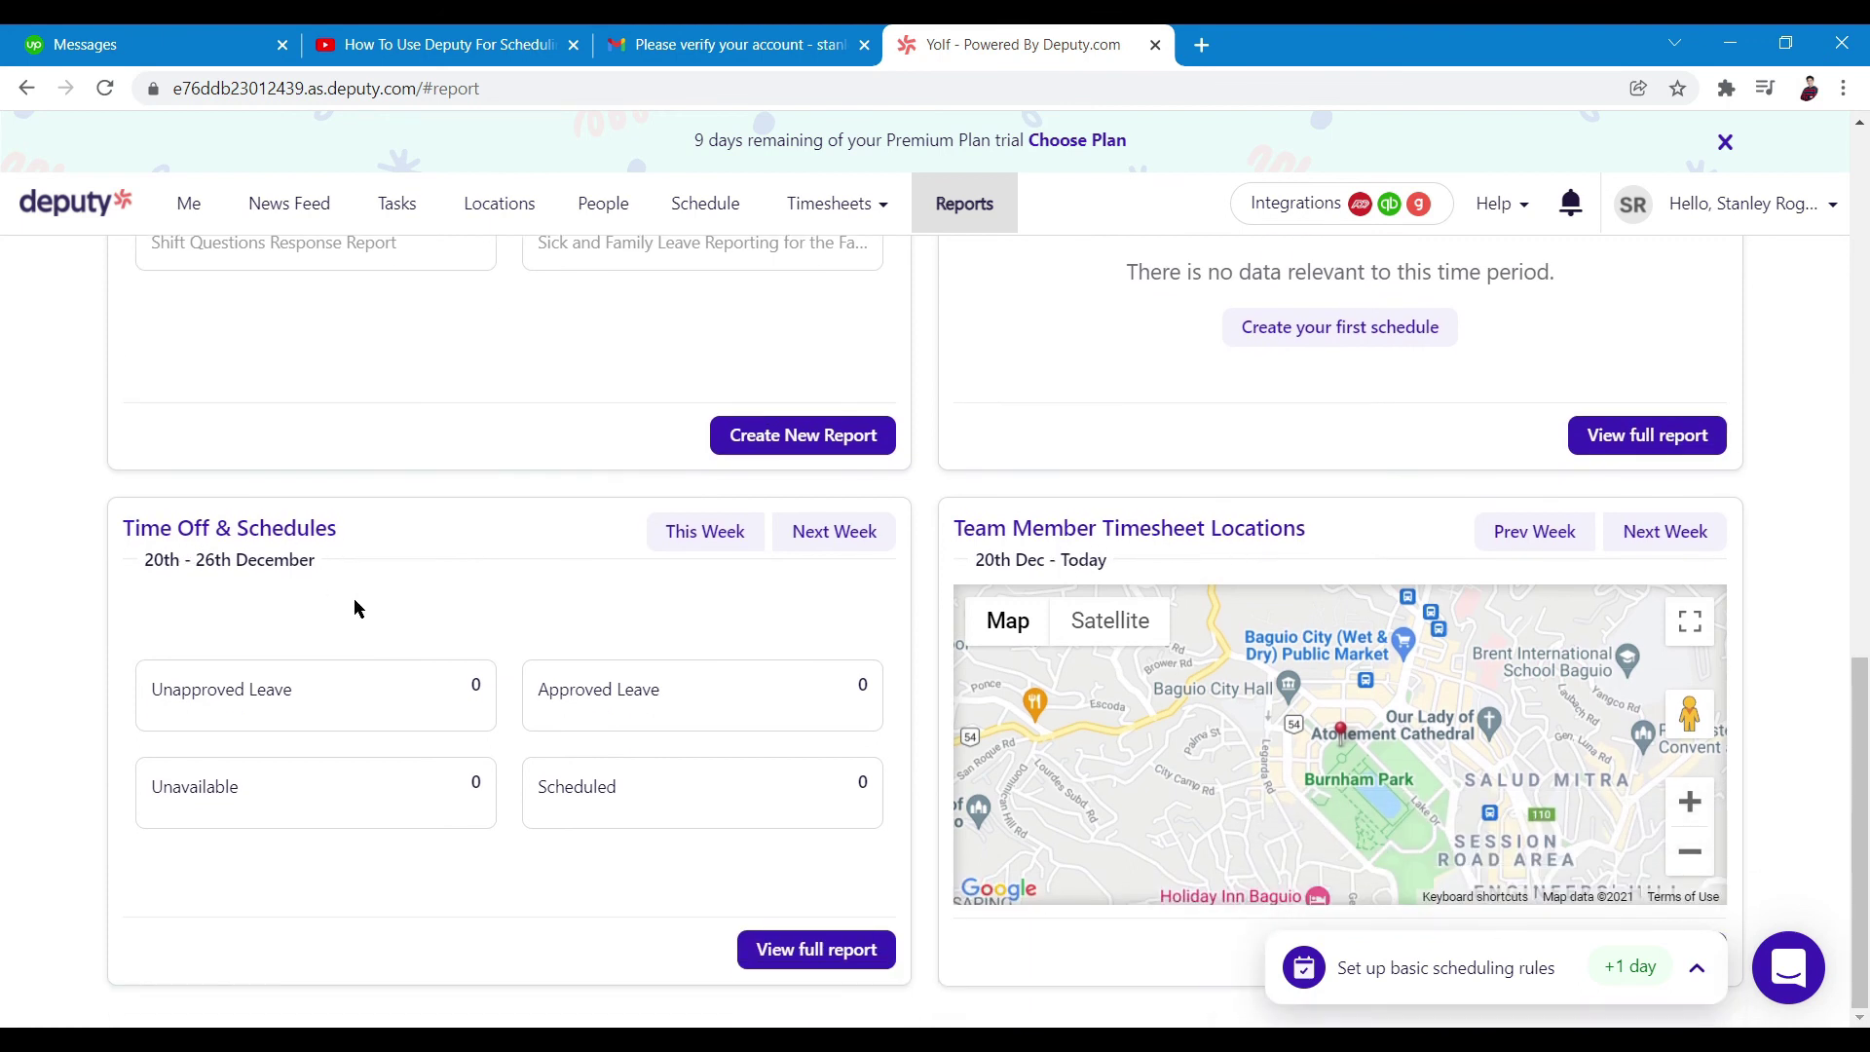
pyautogui.scroll(8, 974, 594)
pyautogui.scroll(2, 984, 580)
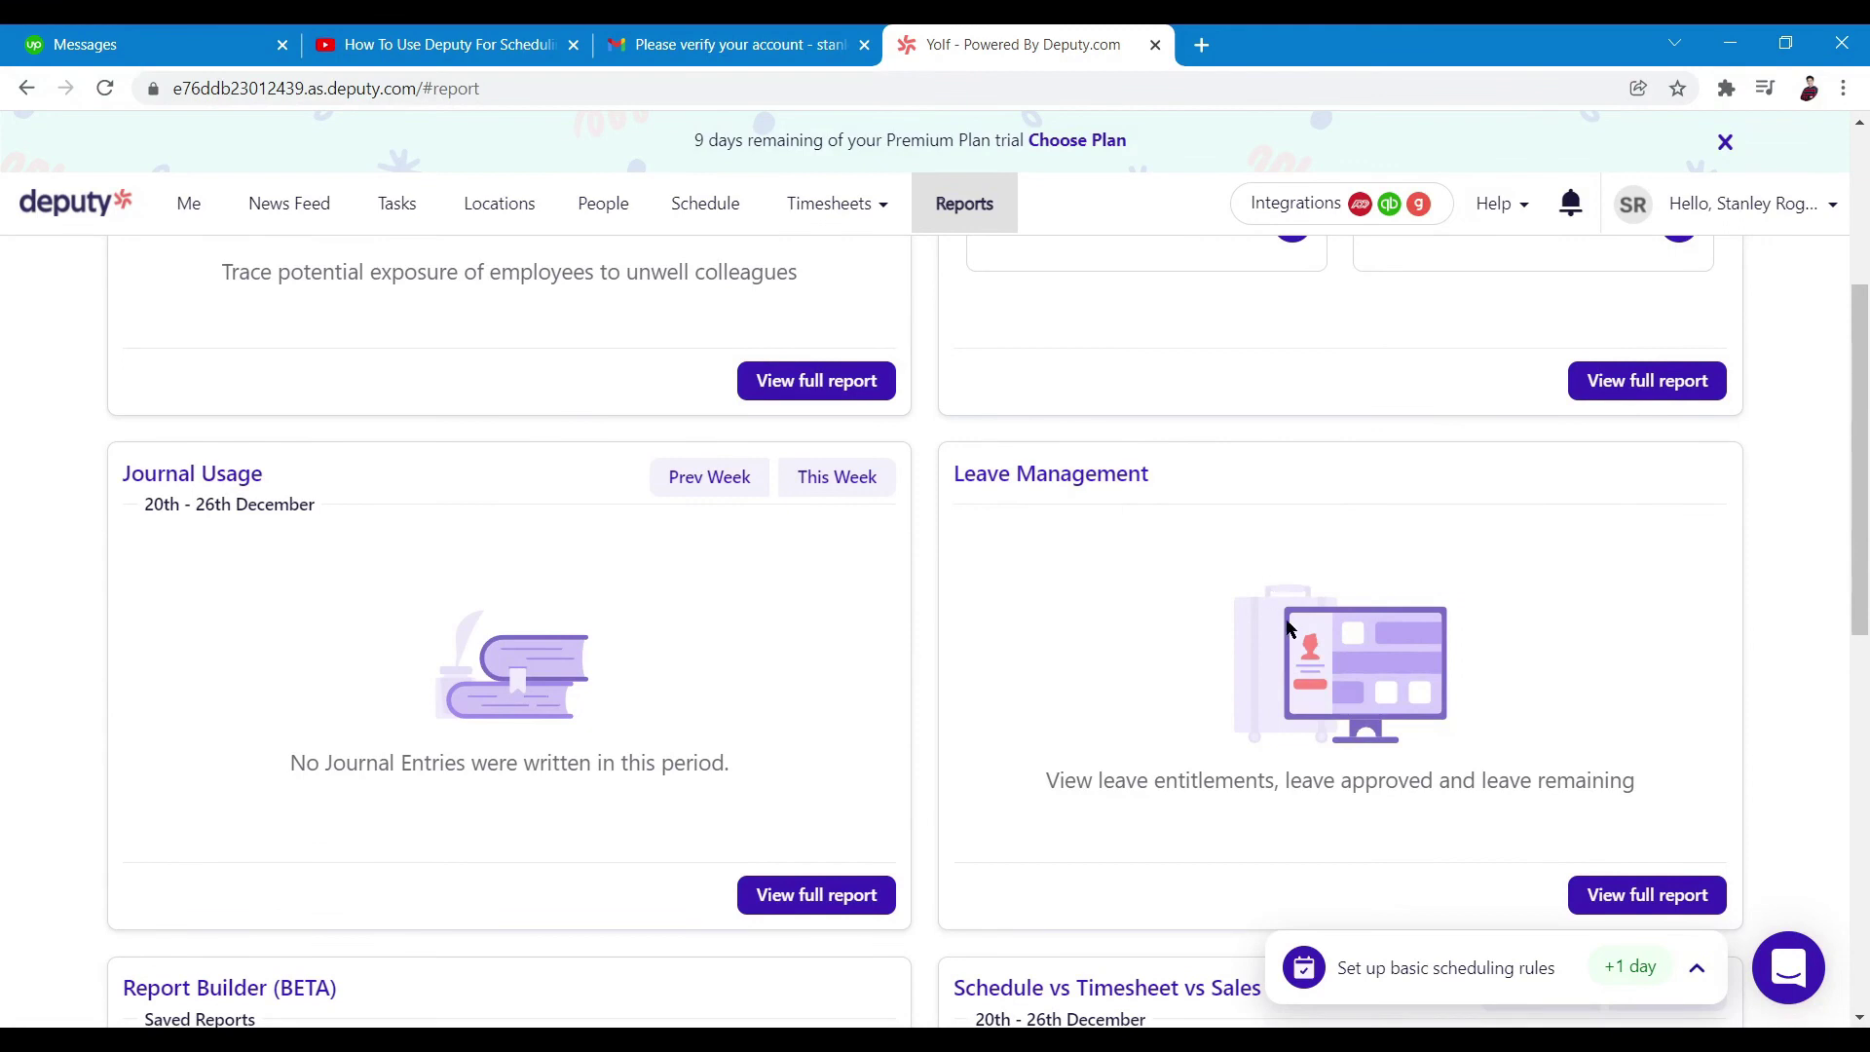
pyautogui.scroll(4, 1281, 626)
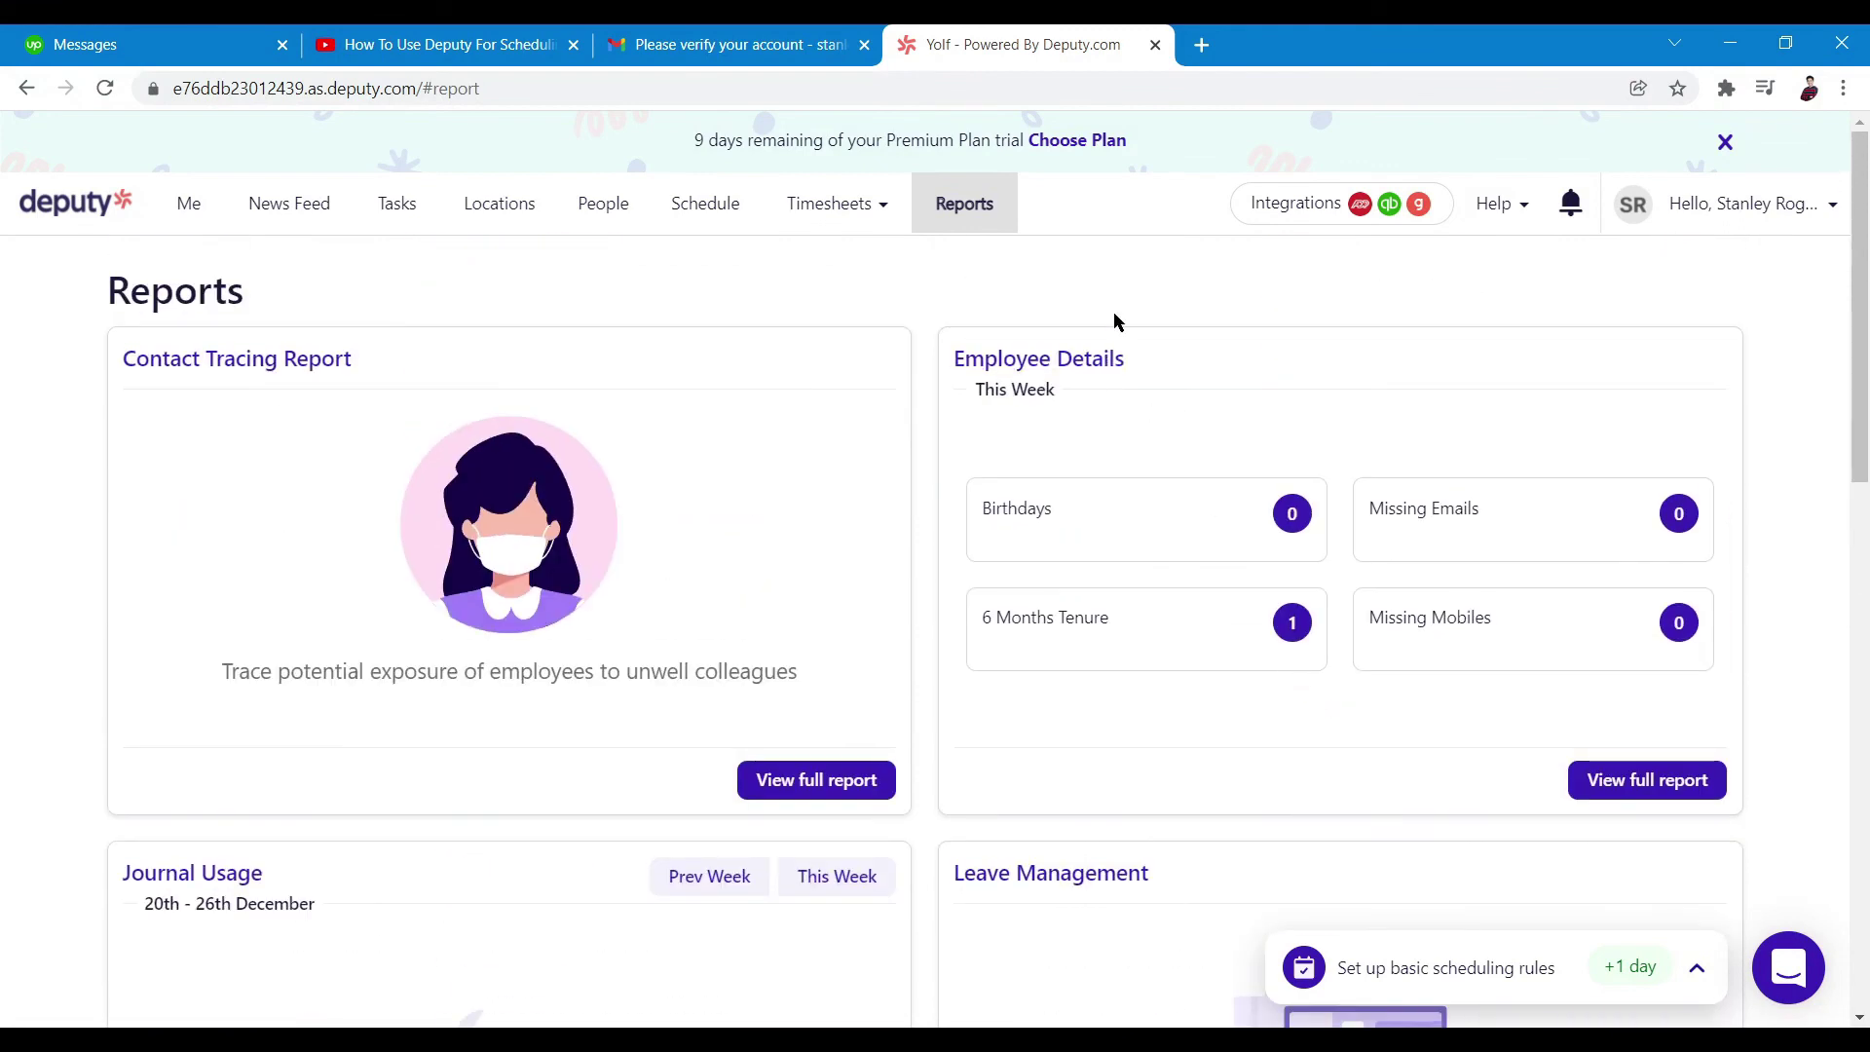